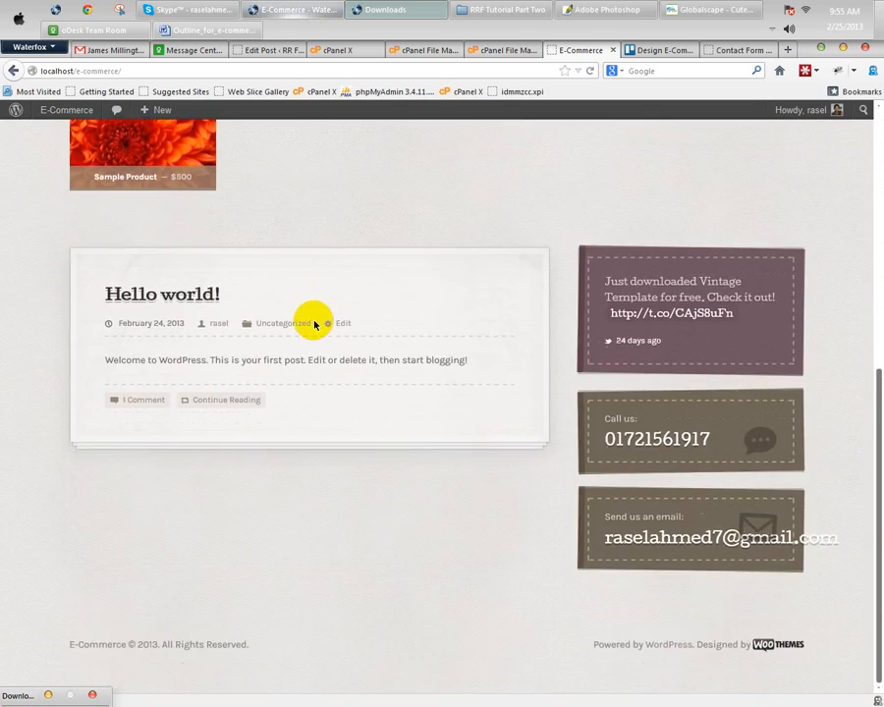
Step: Look over the store's home page, then switch to Word and read the Outline_for_e-commerce-1 document's design section and options list
scroll(312, 321, "up", 5)
scroll(313, 321, "down", 5)
scroll(312, 323, "up", 5)
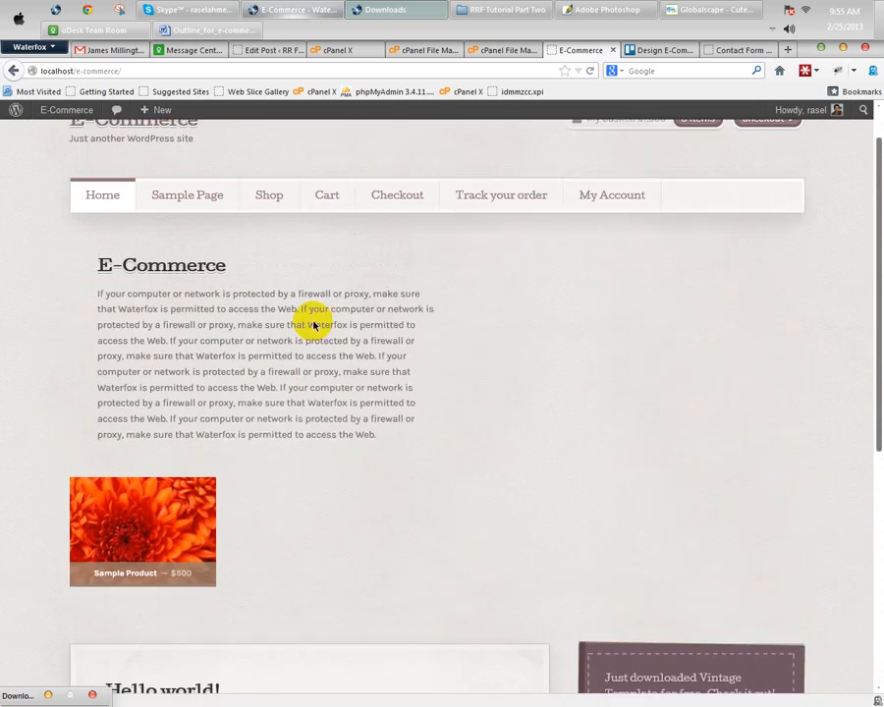
left_click(192, 29)
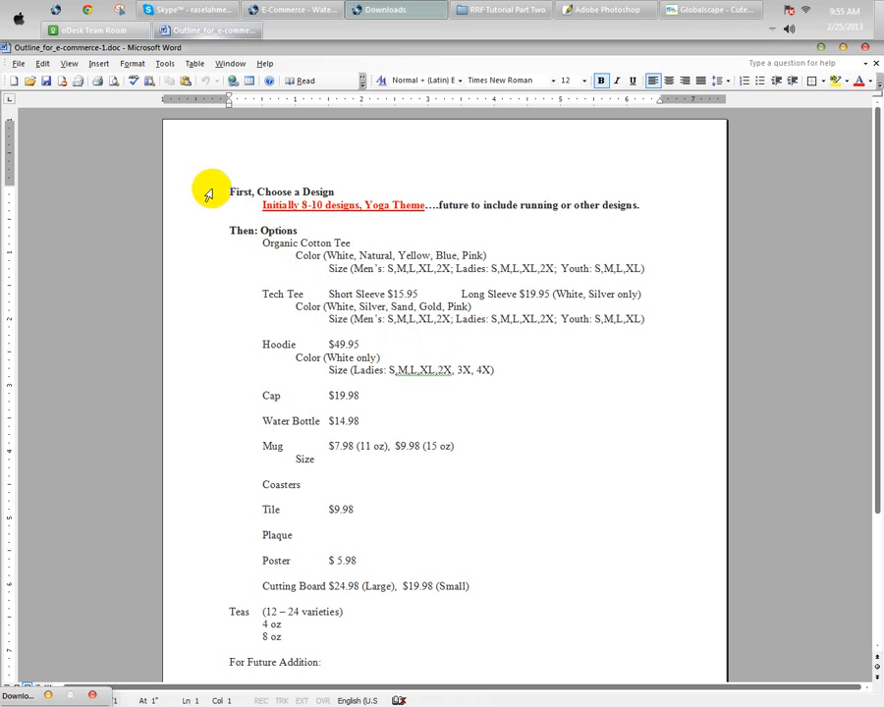
left_click_drag(207, 192, 228, 221)
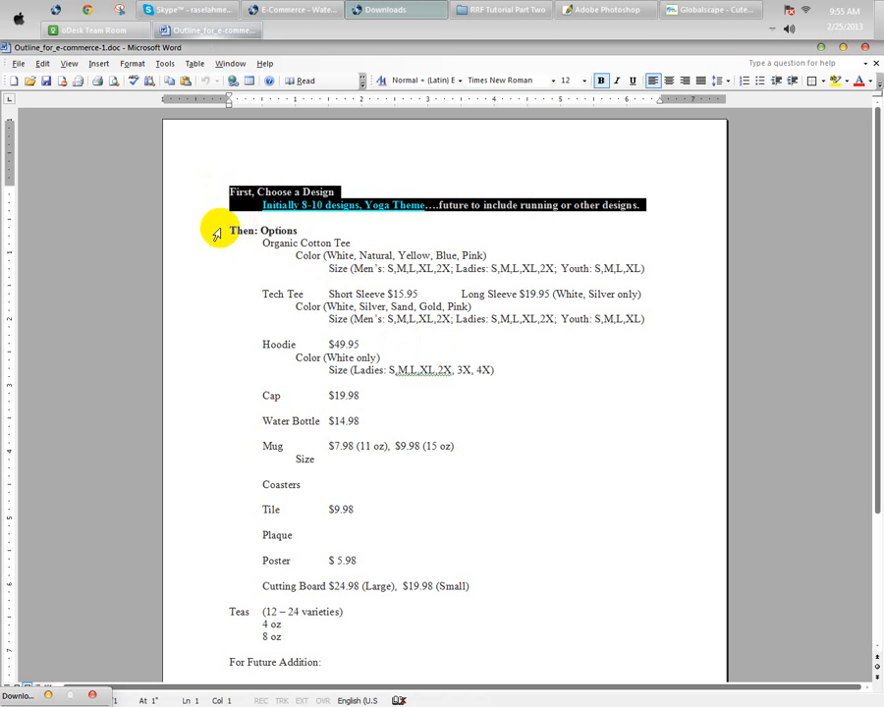
left_click(216, 235)
left_click(353, 657)
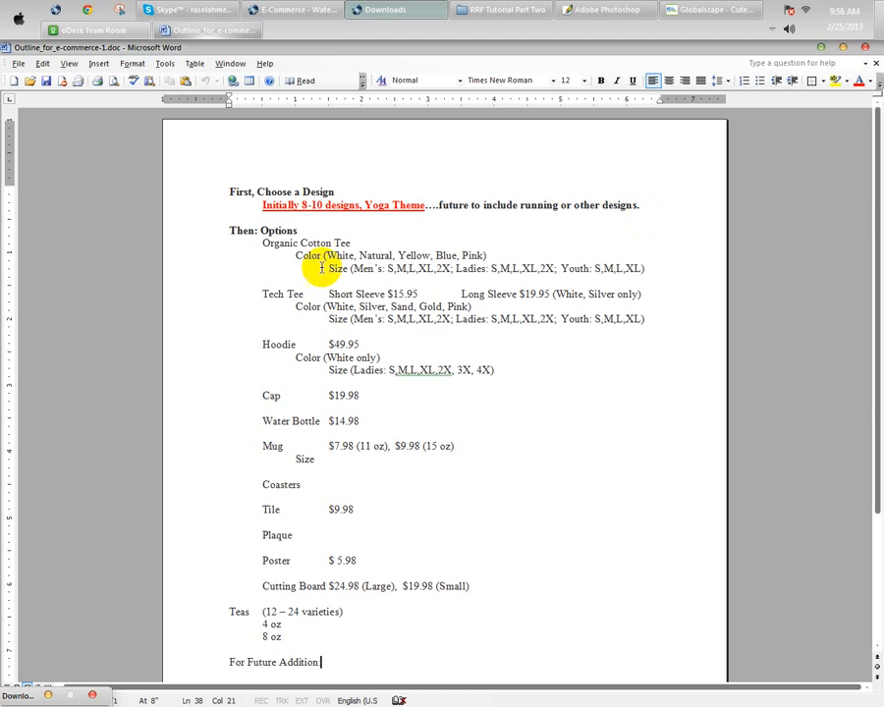
Step: Review the Organic Cotton Tee entry in the outline, including its color options and its men's, ladies' and youth sizes
left_click_drag(259, 241, 364, 242)
left_click(370, 245)
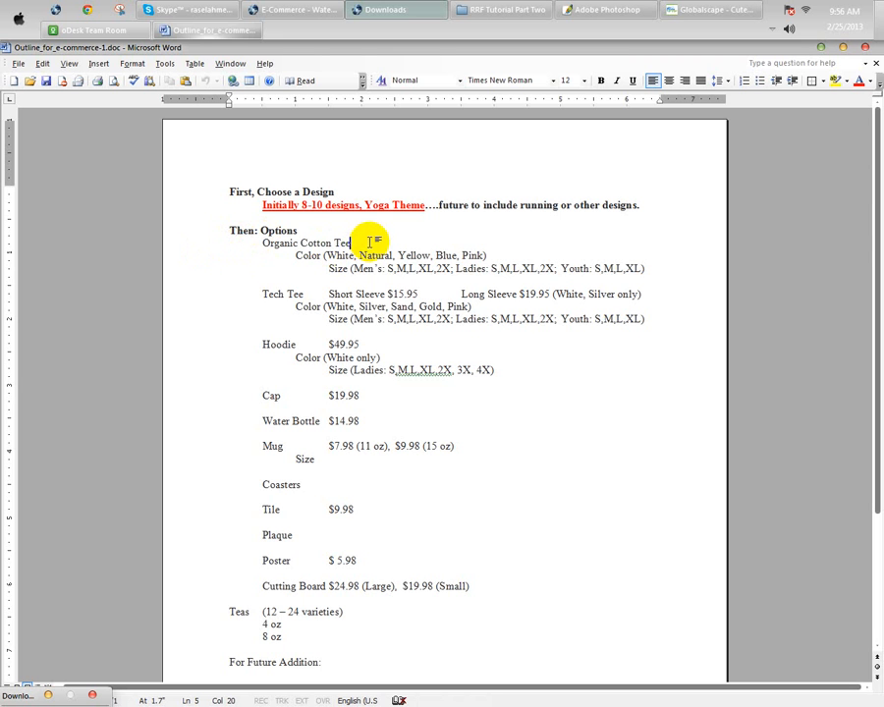
left_click(296, 255)
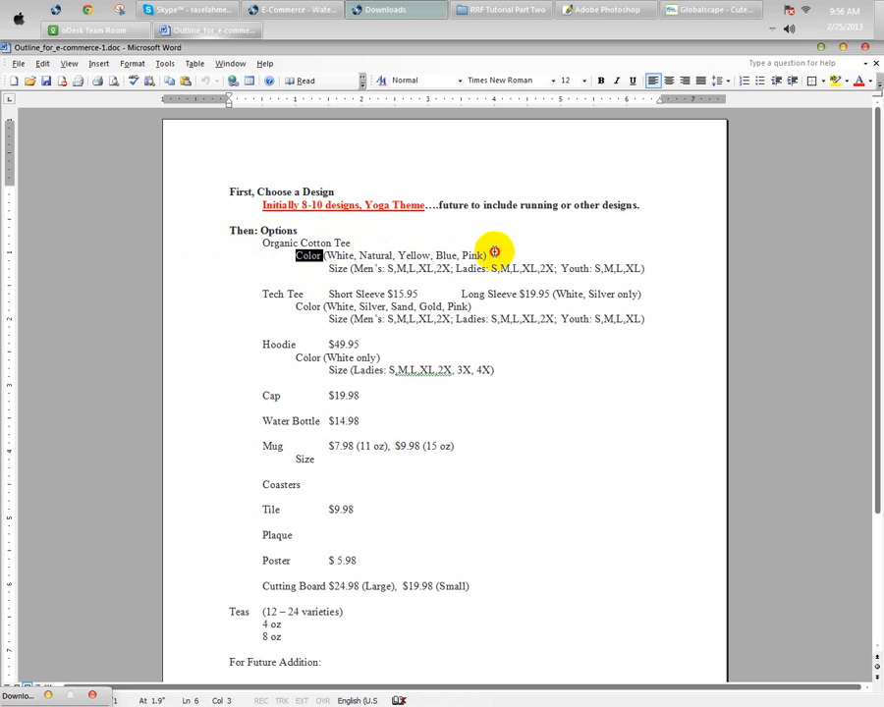
left_click_drag(489, 255, 327, 257)
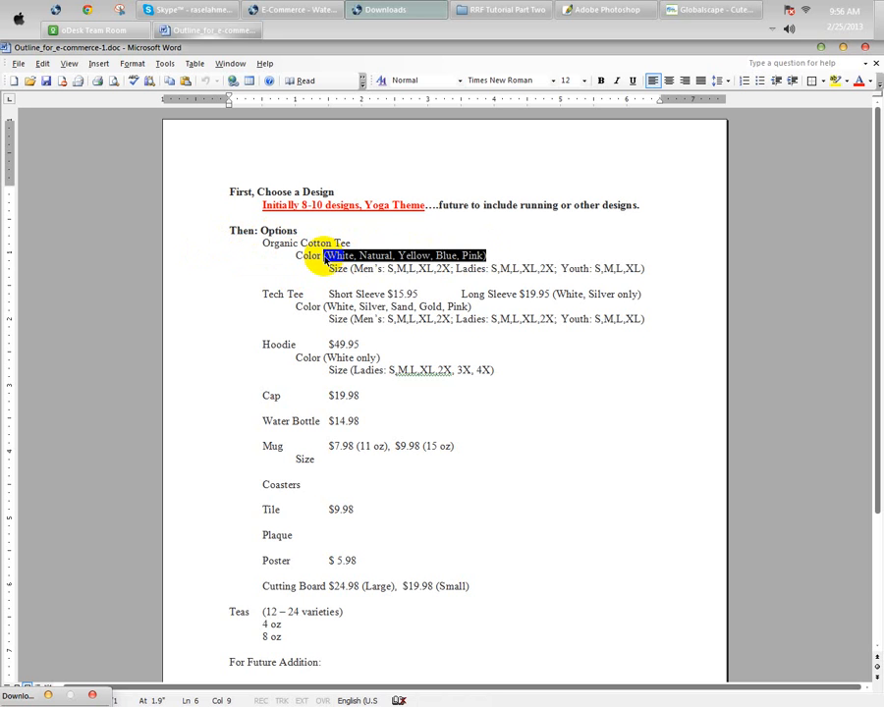
left_click(327, 269)
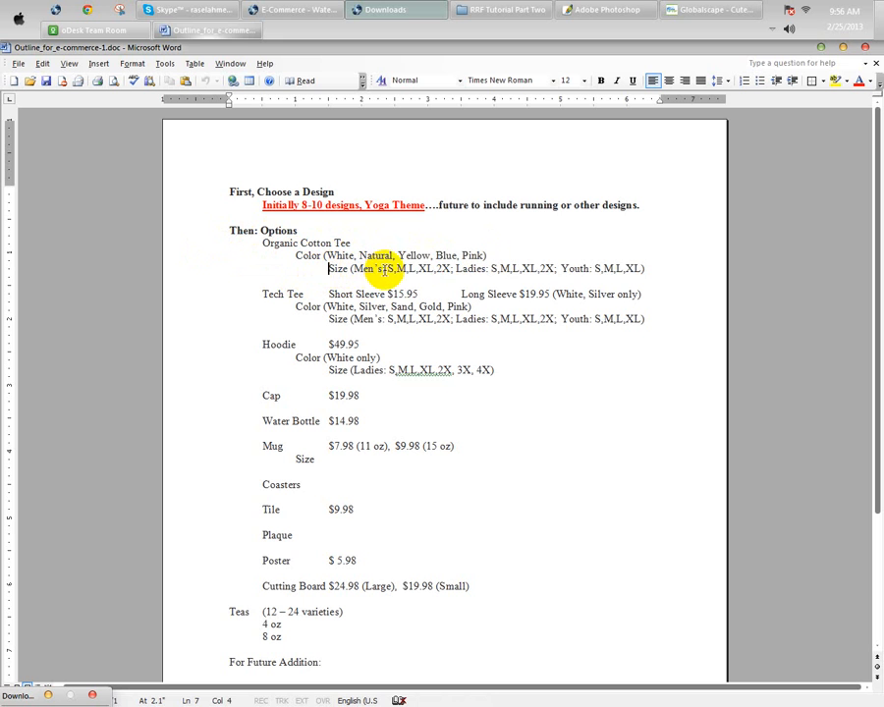
left_click_drag(390, 273, 640, 268)
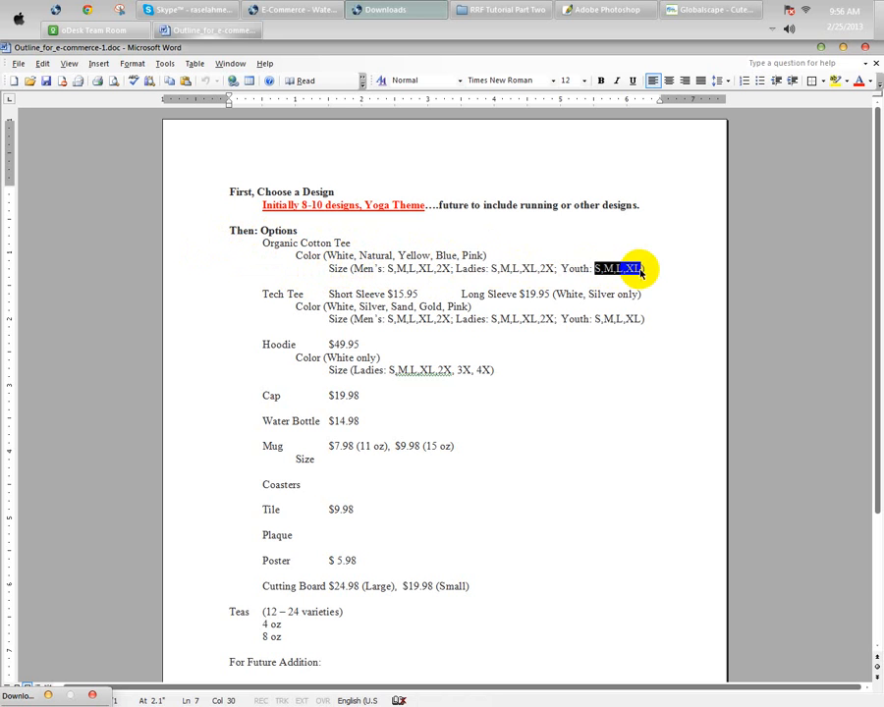
left_click_drag(295, 255, 494, 257)
left_click(385, 273)
left_click_drag(352, 268, 450, 268)
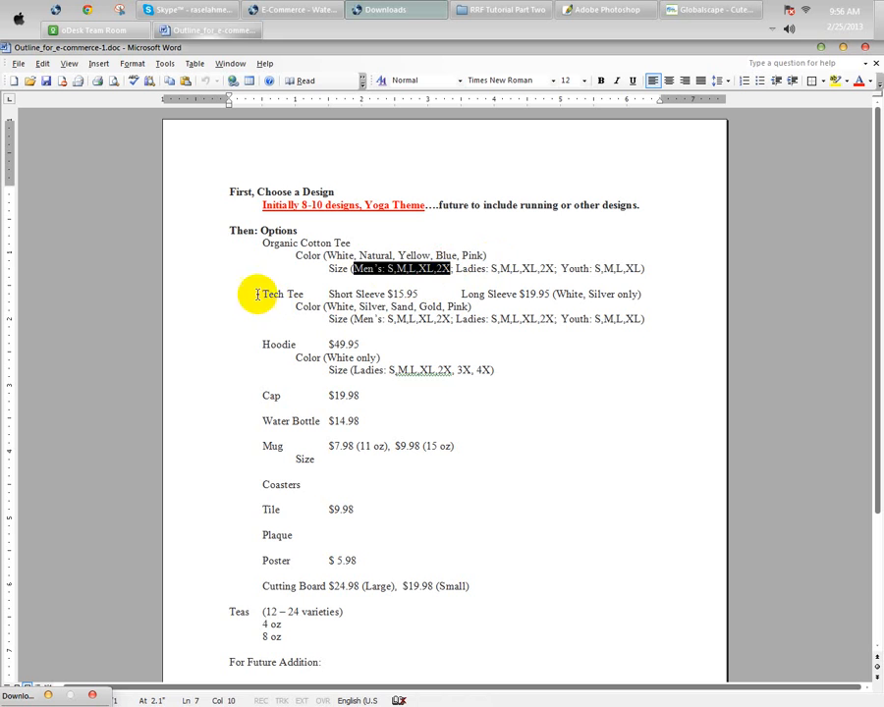
Step: Review the Tech Tee entry in the outline, including its short and long sleeve prices, colors and sizes
left_click_drag(236, 295, 530, 294)
left_click(362, 305)
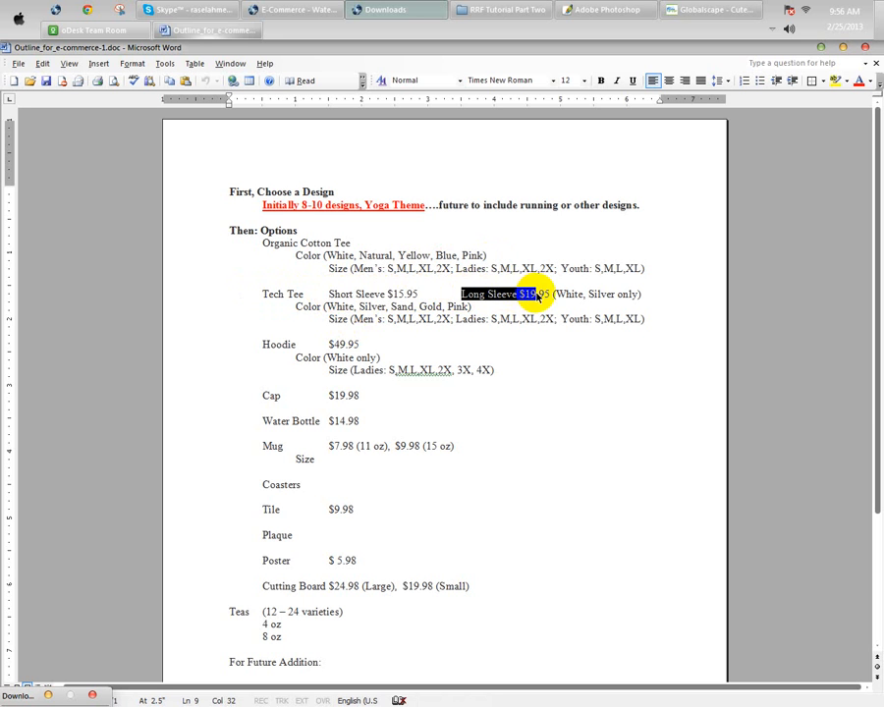
left_click(550, 295)
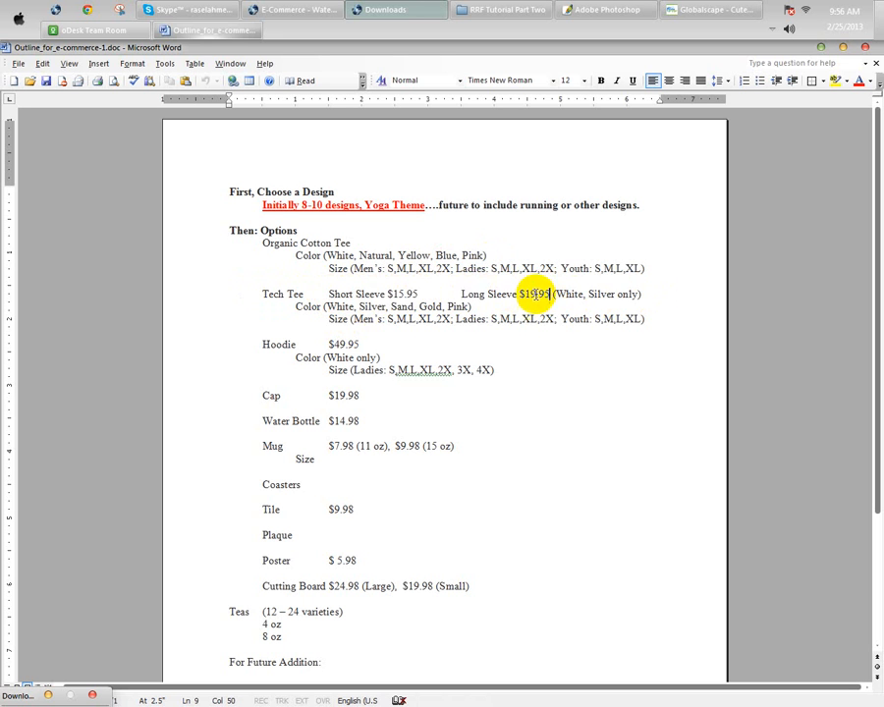
left_click_drag(454, 293, 640, 294)
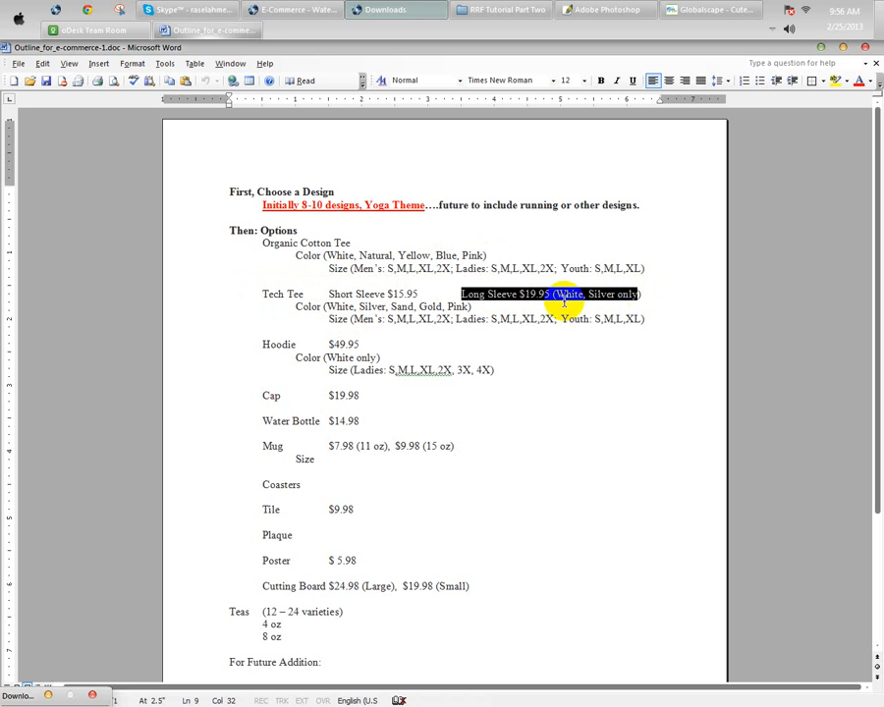
left_click(563, 301)
left_click(536, 294)
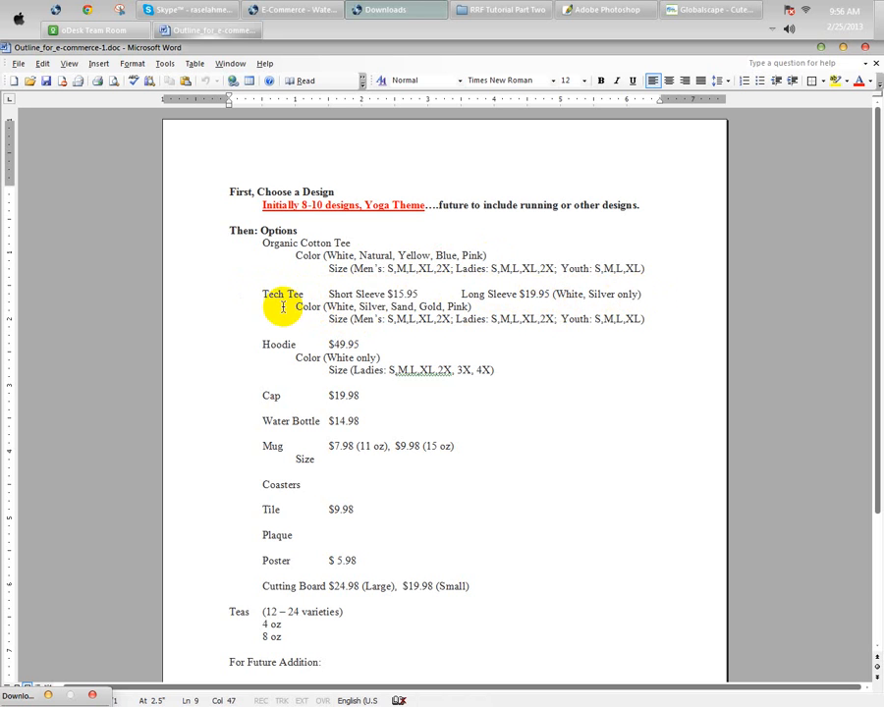
left_click_drag(325, 319, 636, 321)
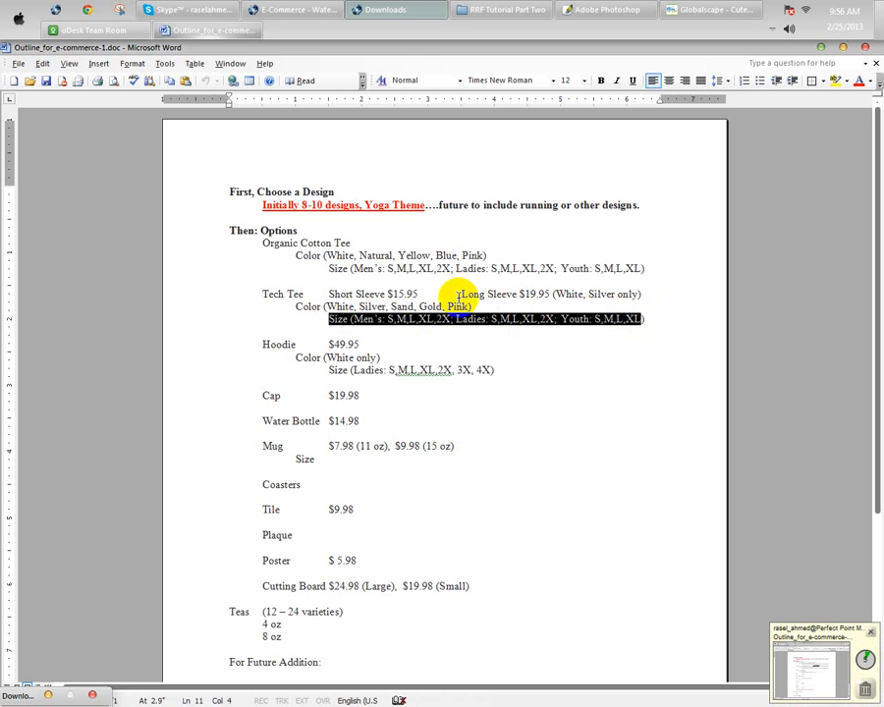
left_click(460, 293)
left_click(505, 311)
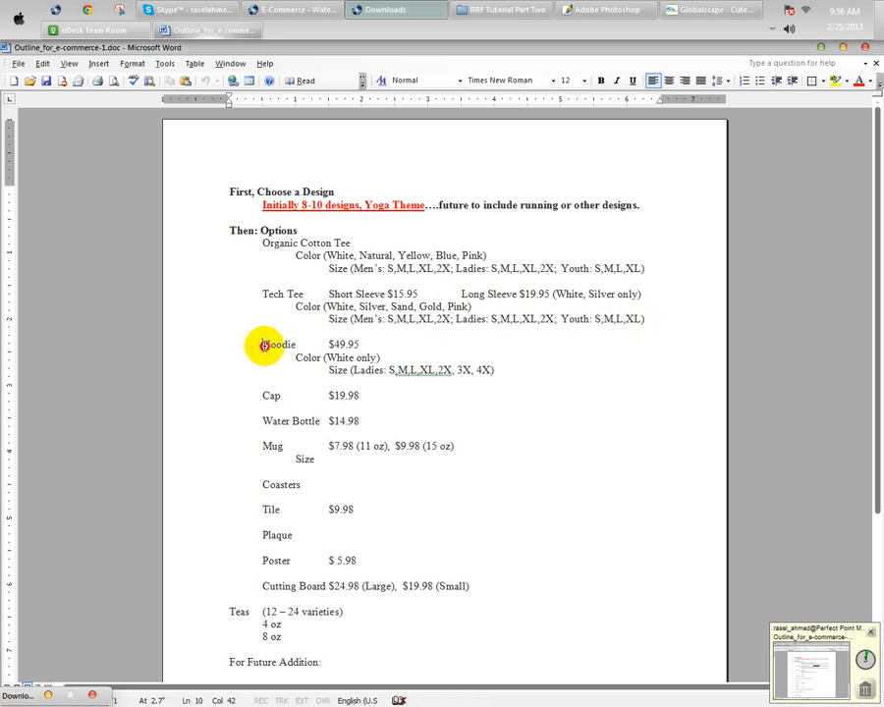
Step: Review the Hoodie entry's price, color and sizes, and the Cap entry's price in the outline
left_click_drag(263, 344, 393, 360)
left_click(359, 346)
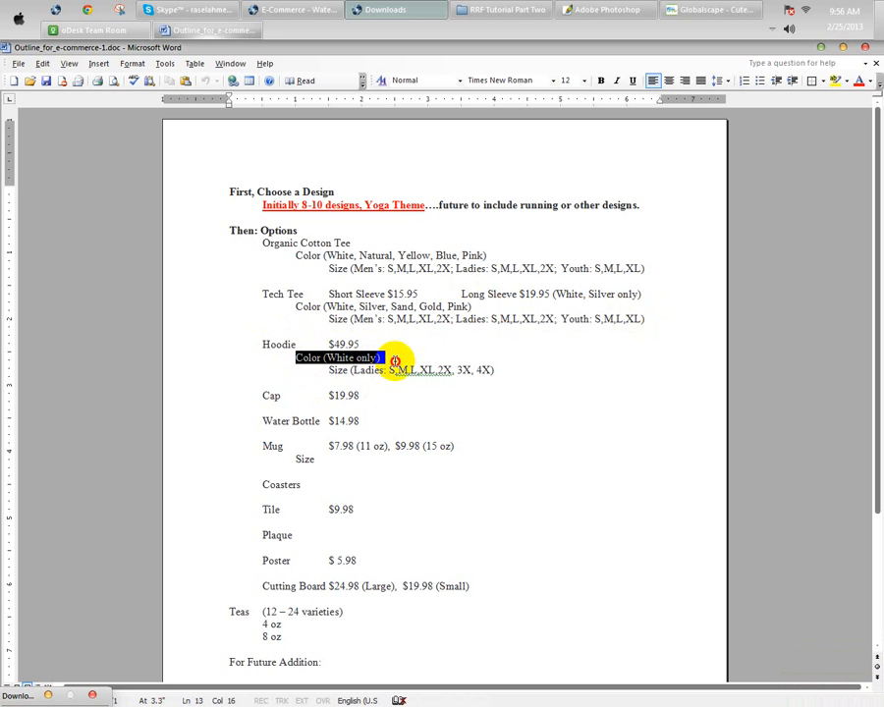
left_click(491, 370)
left_click(334, 370, "shift")
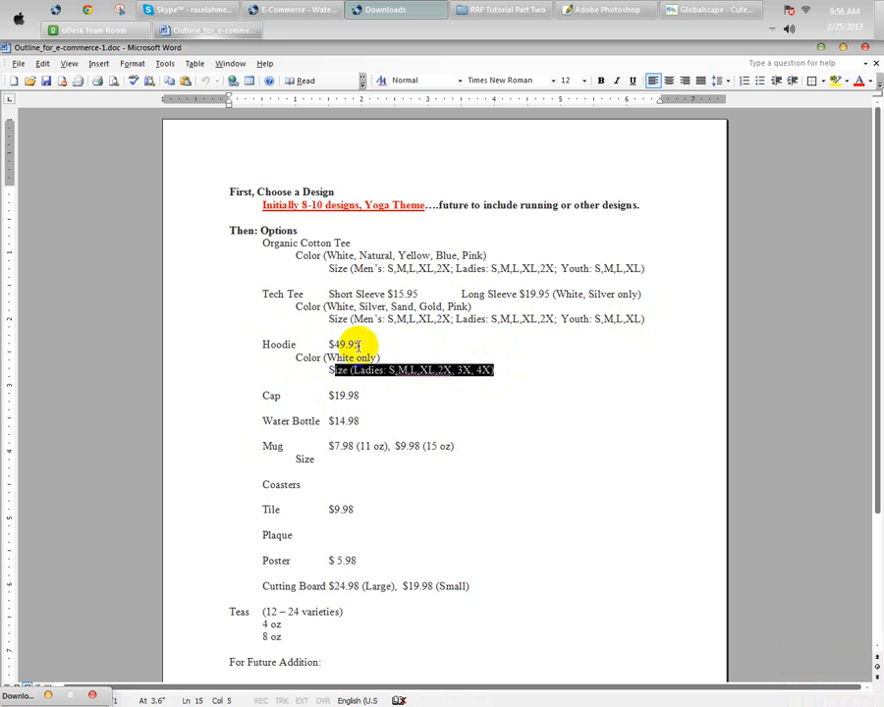
left_click(359, 345)
left_click(297, 344, "shift")
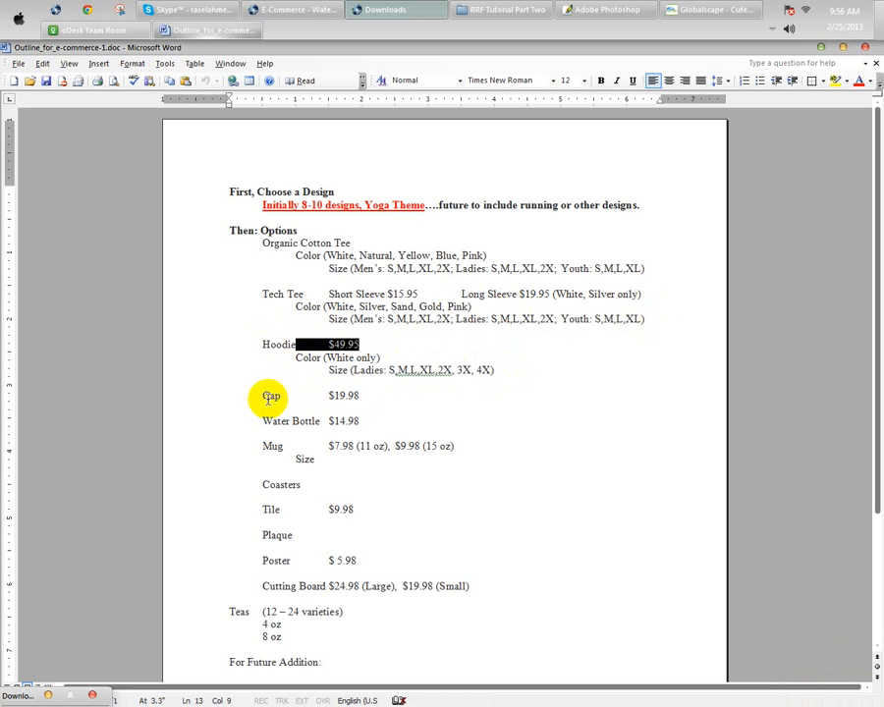
left_click_drag(268, 398, 365, 396)
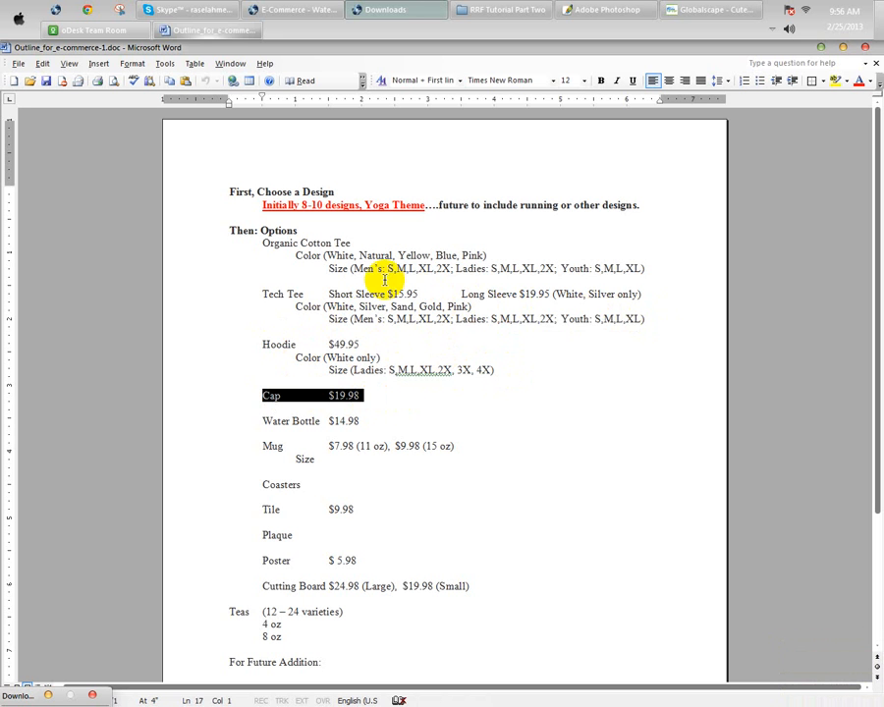
Step: Copy "Organic Cotton Tee" from the outline and search Google for it in a new Waterfox tab
left_click_drag(264, 245, 358, 243)
key("ctrl+c")
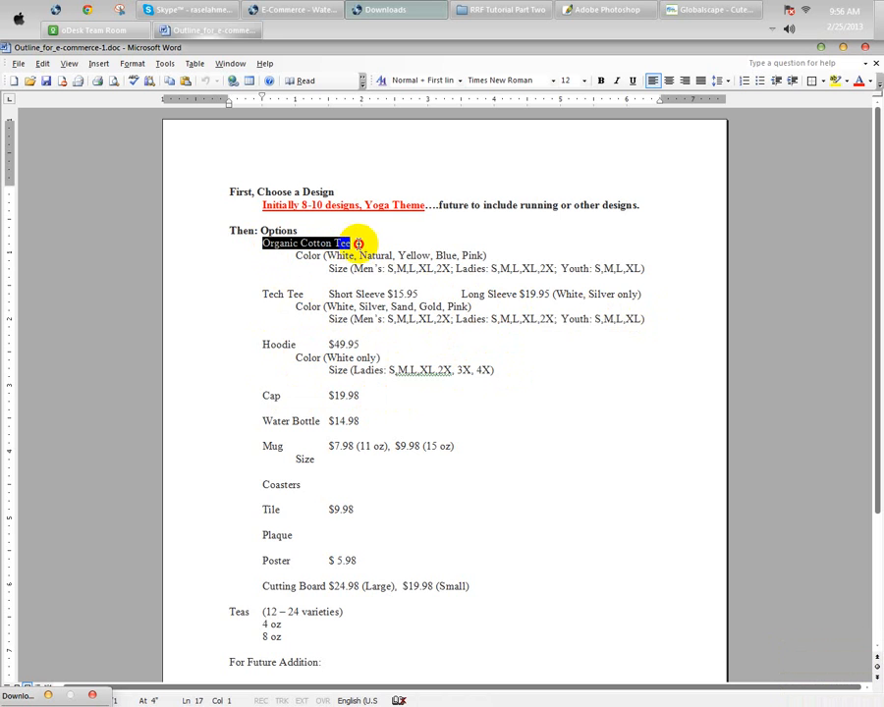
left_click(291, 9)
key("ctrl+t")
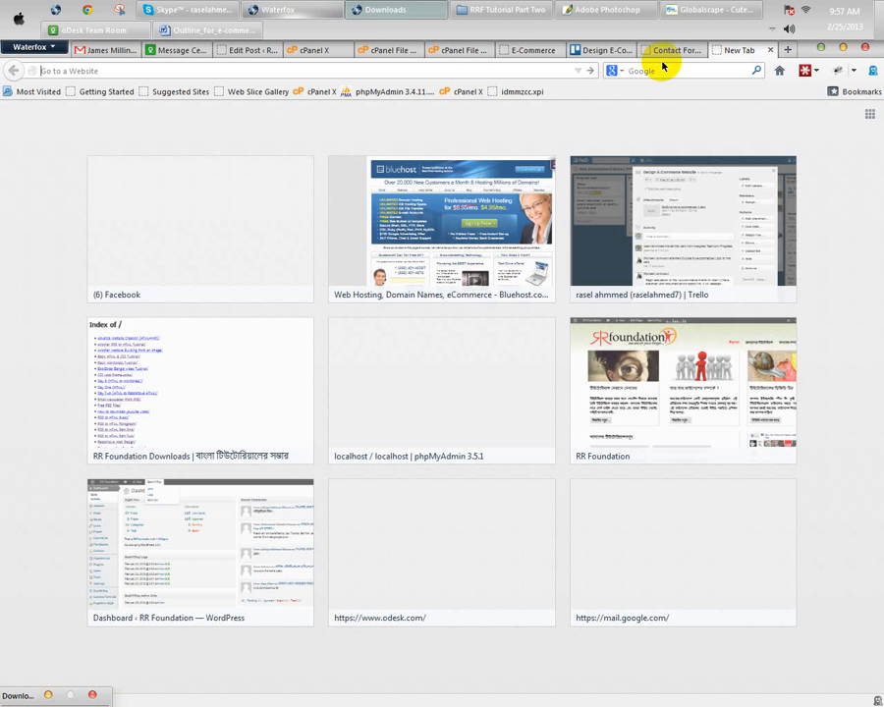
left_click(656, 70)
key("ctrl+v")
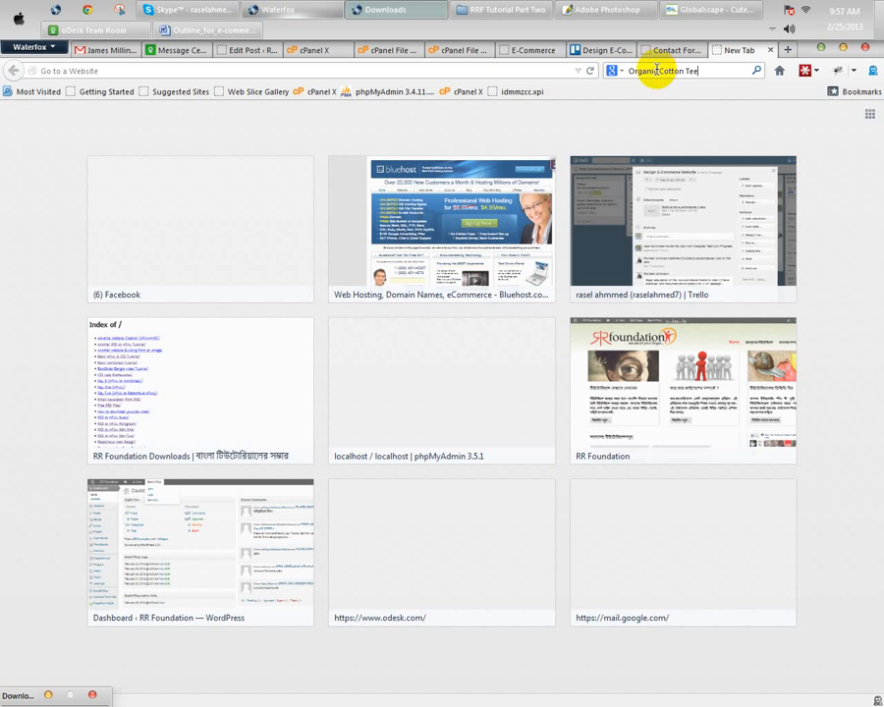
key("Return")
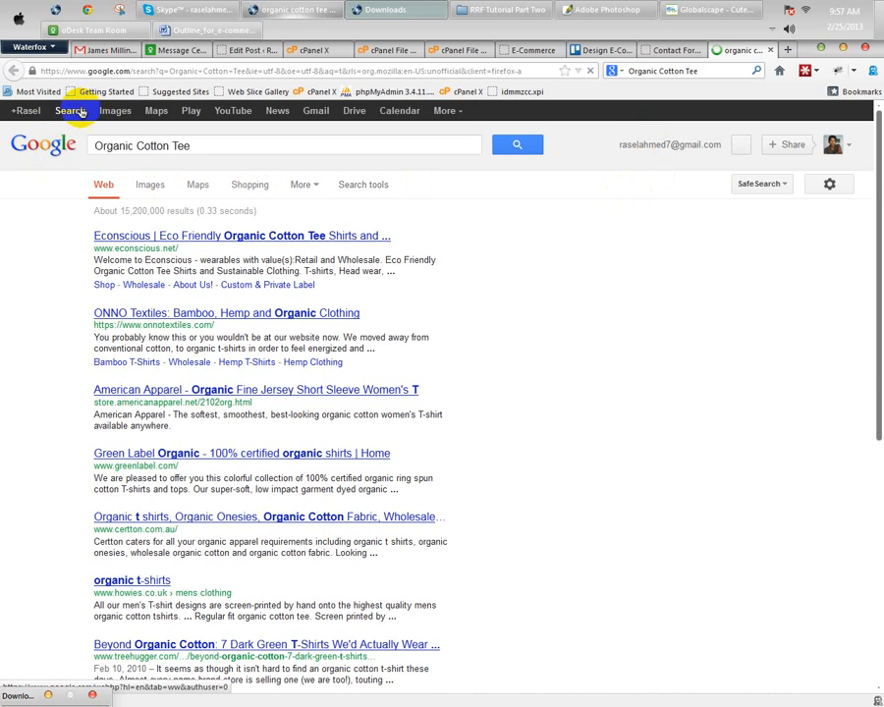
Step: Show the image results for Organic Cotton Tee and open the original image of the cream beehive T-shirt
left_click(110, 111)
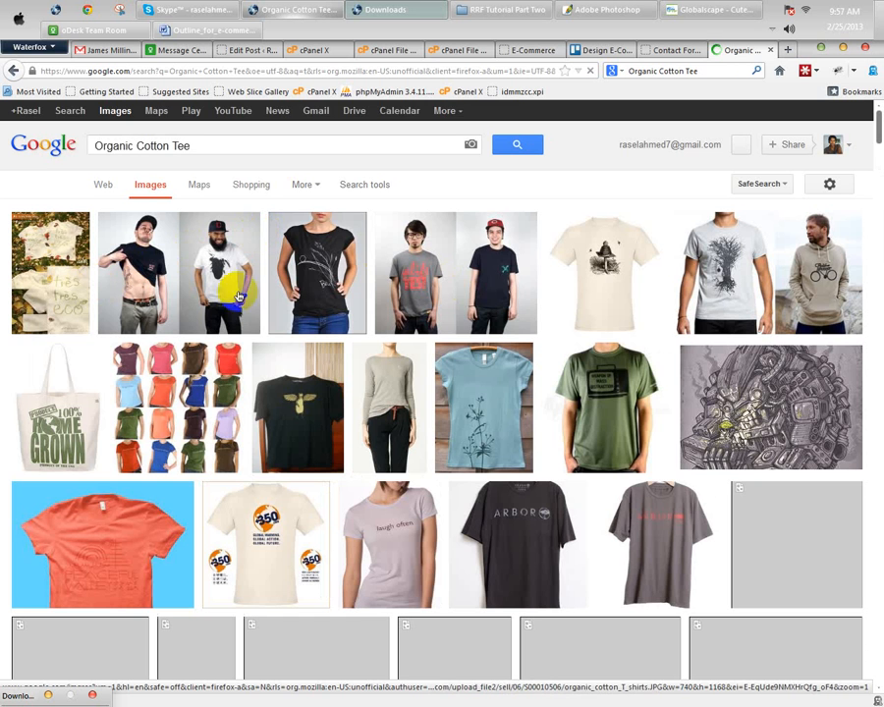
left_click(602, 258)
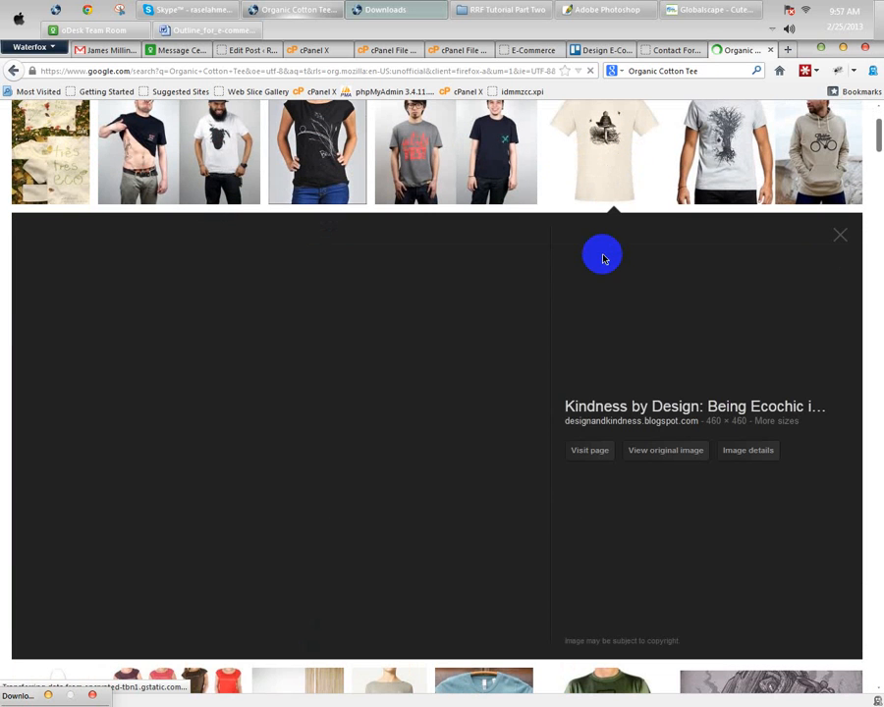
left_click(647, 459)
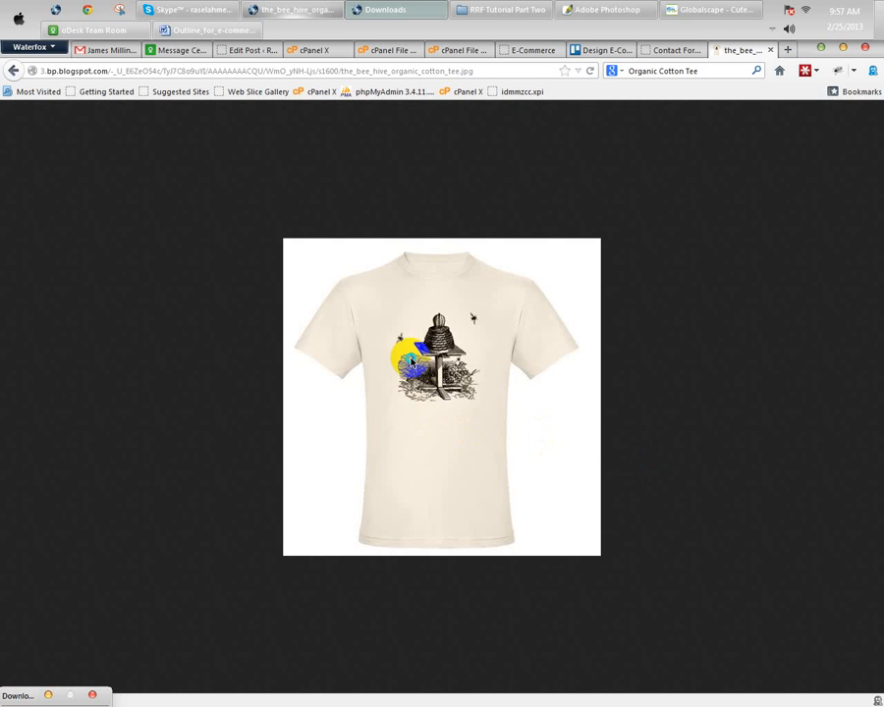
Step: Save the T-shirt image as the_bee_hive_organic_cotton_tee.jpg in a new folder named e-commerce inside the 2013 folder
right_click(411, 362)
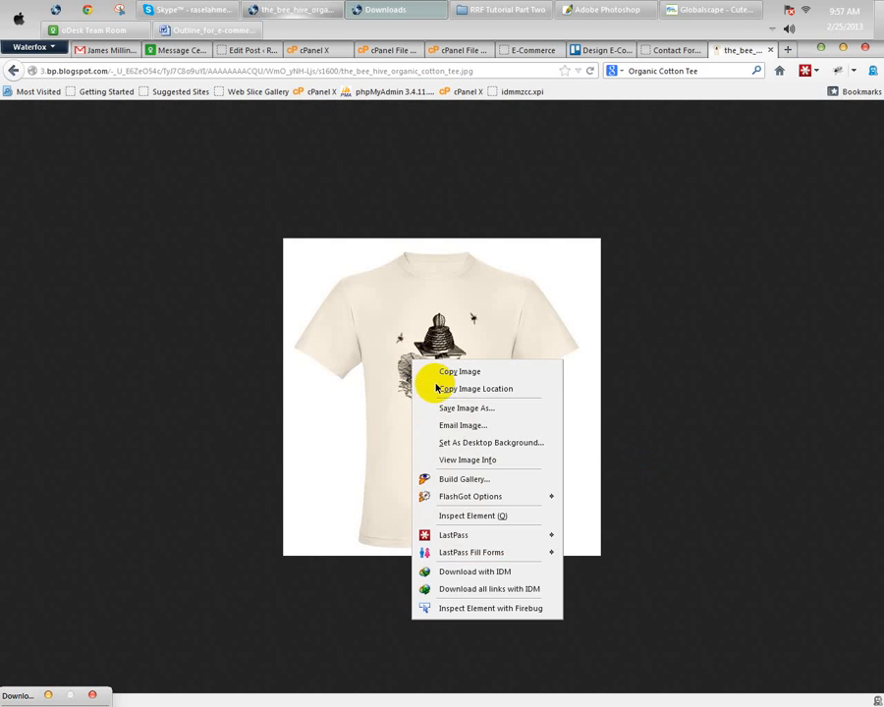
left_click(462, 408)
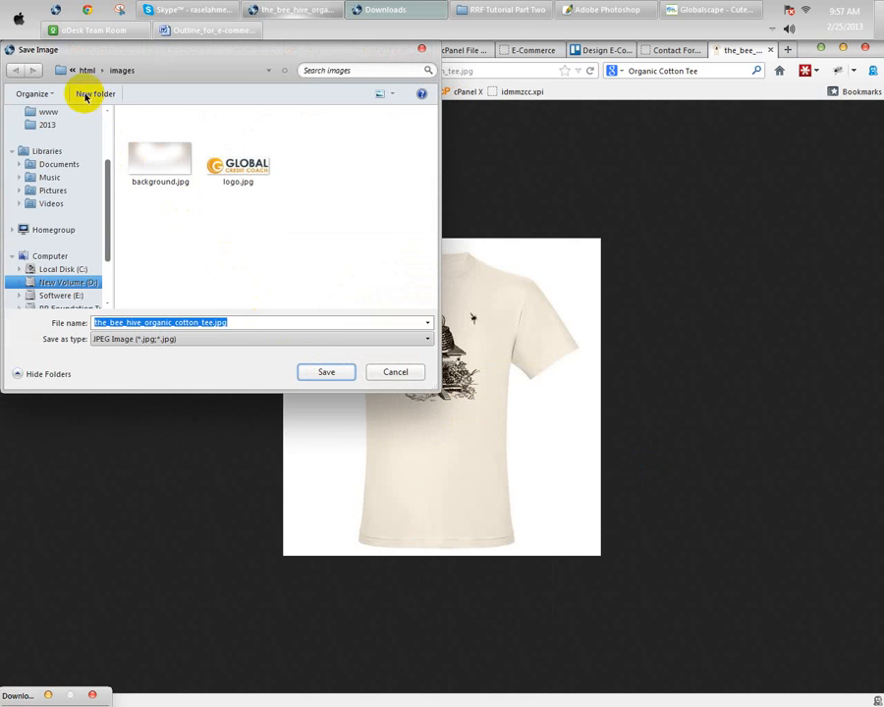
scroll(109, 146, "up", 2)
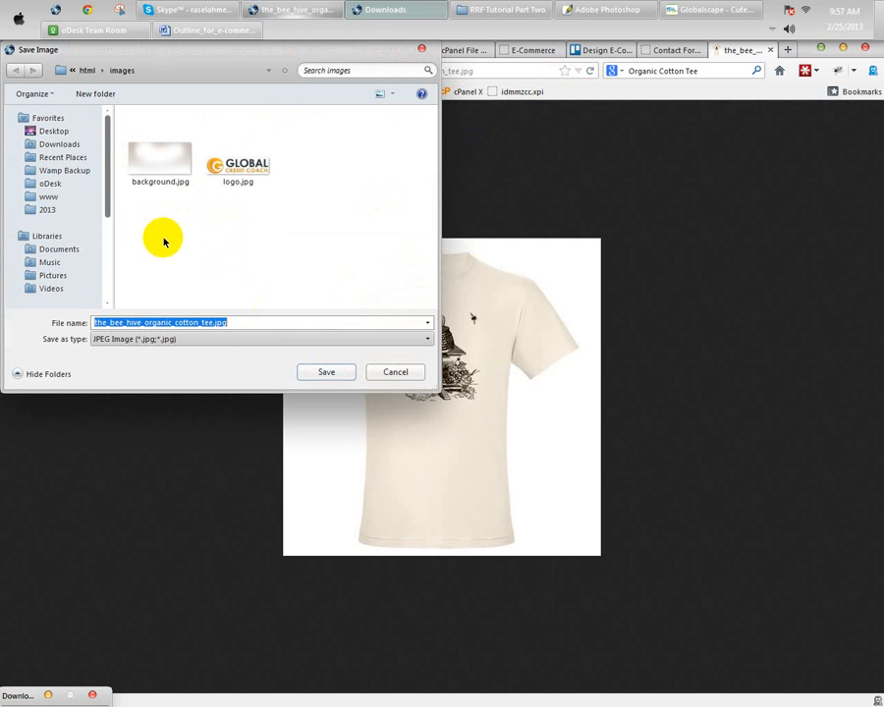
left_click(51, 197)
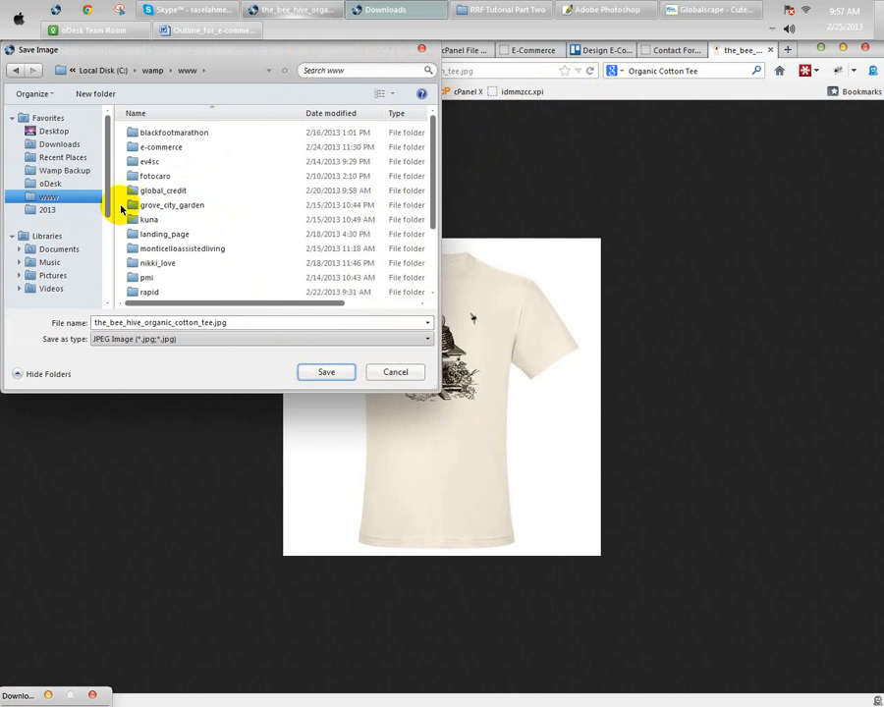
left_click(44, 209)
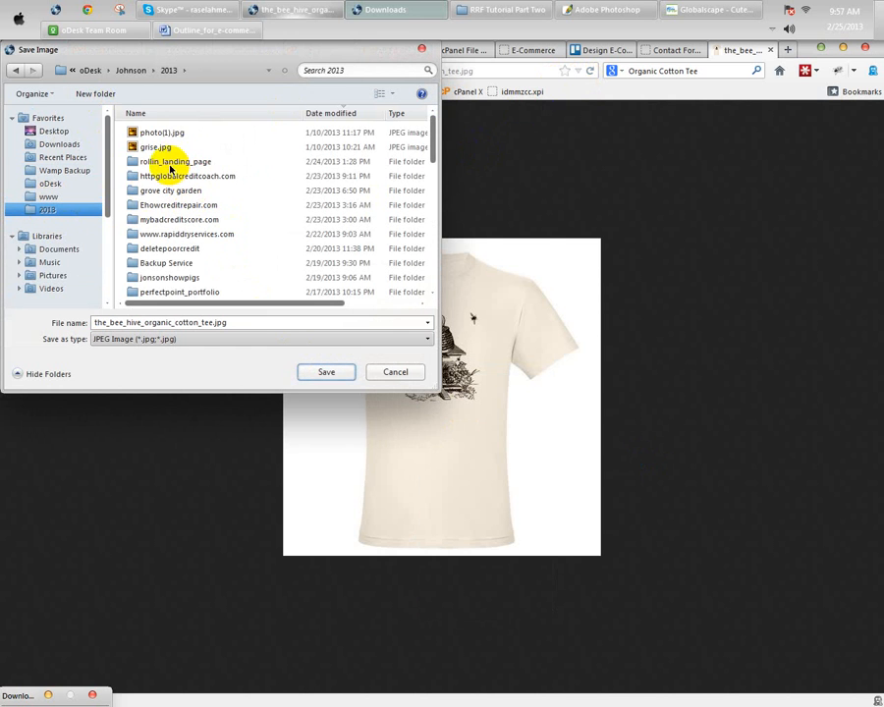
left_click(97, 94)
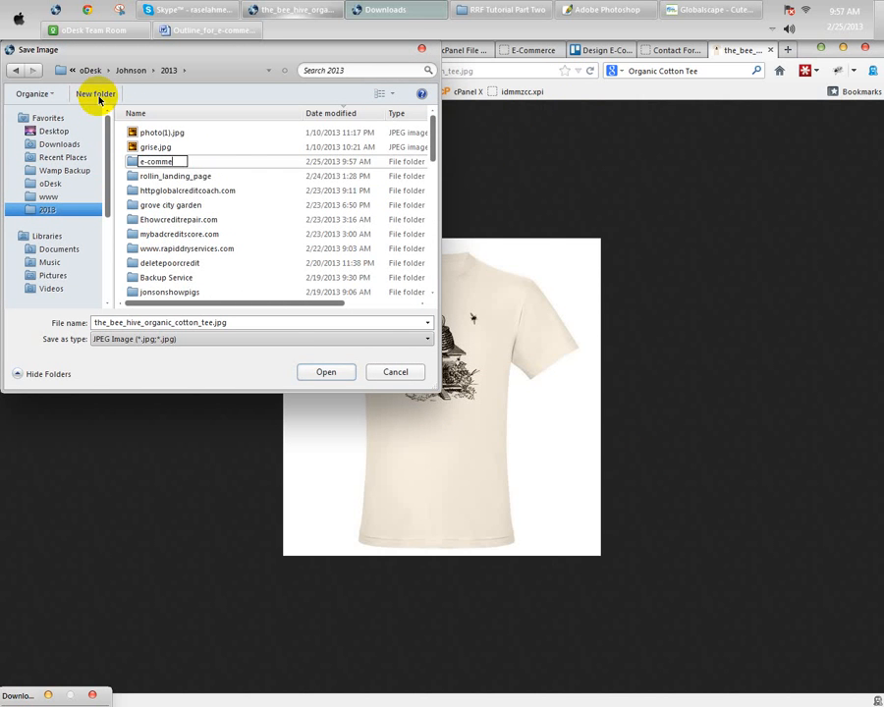
type("e-commerce")
key("Return")
key("Return")
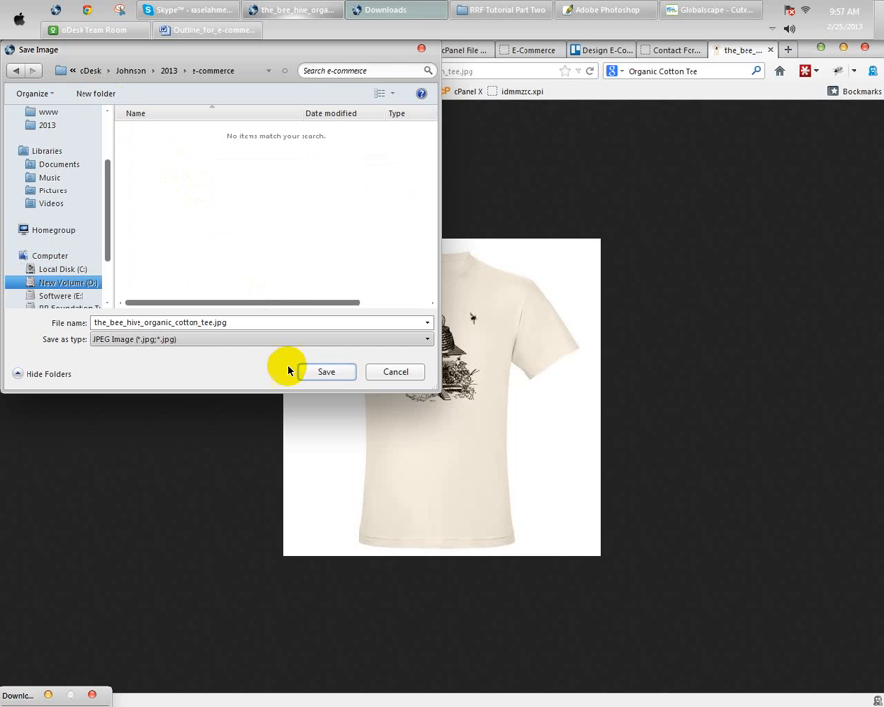
left_click(322, 372)
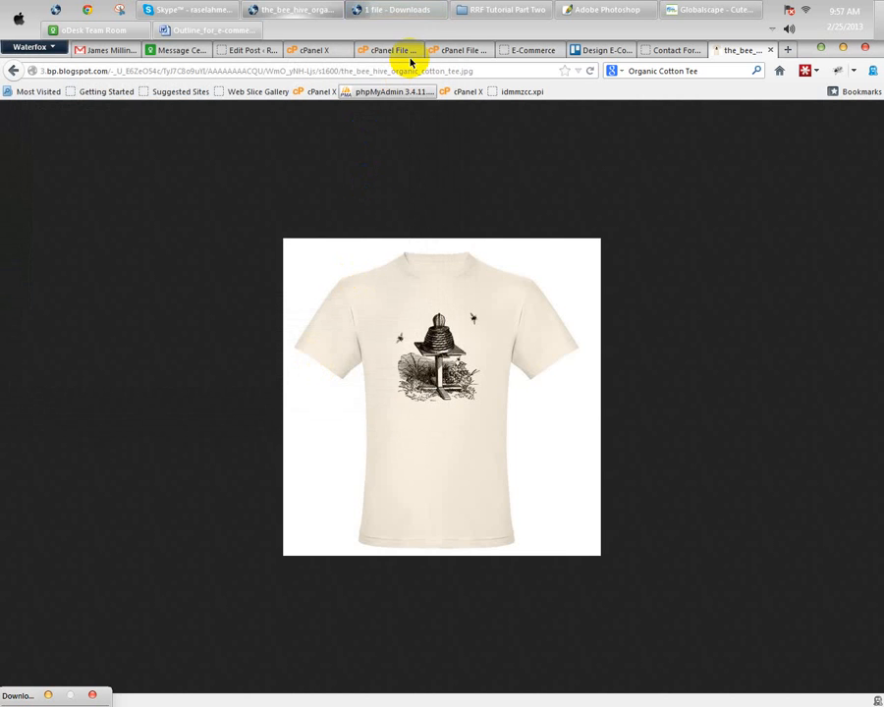
Step: Switch to the E-Commerce site's browser tab and open its WordPress admin dashboard
left_click(523, 49)
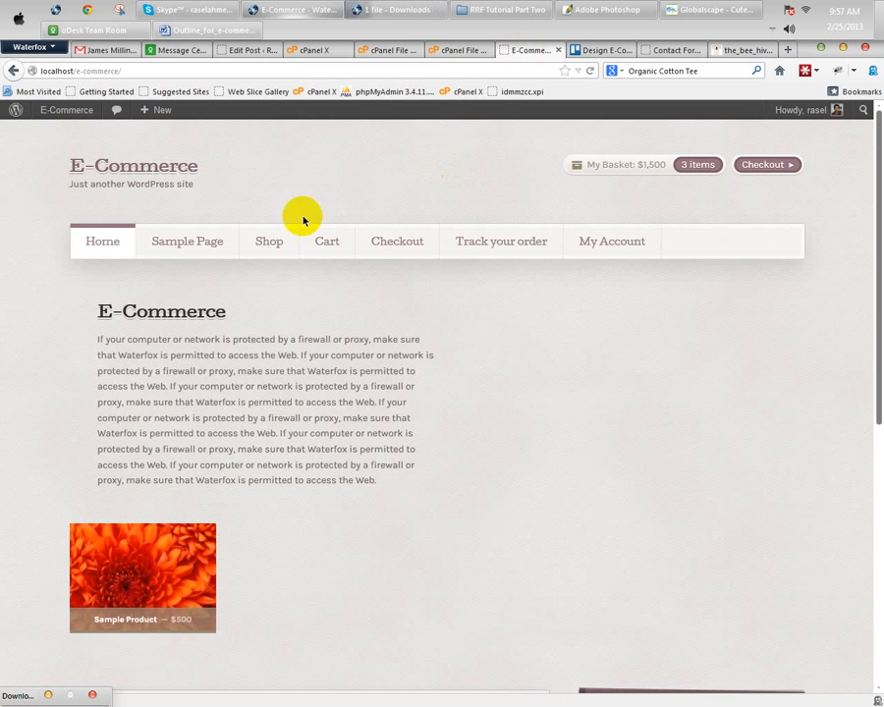
left_click(61, 132)
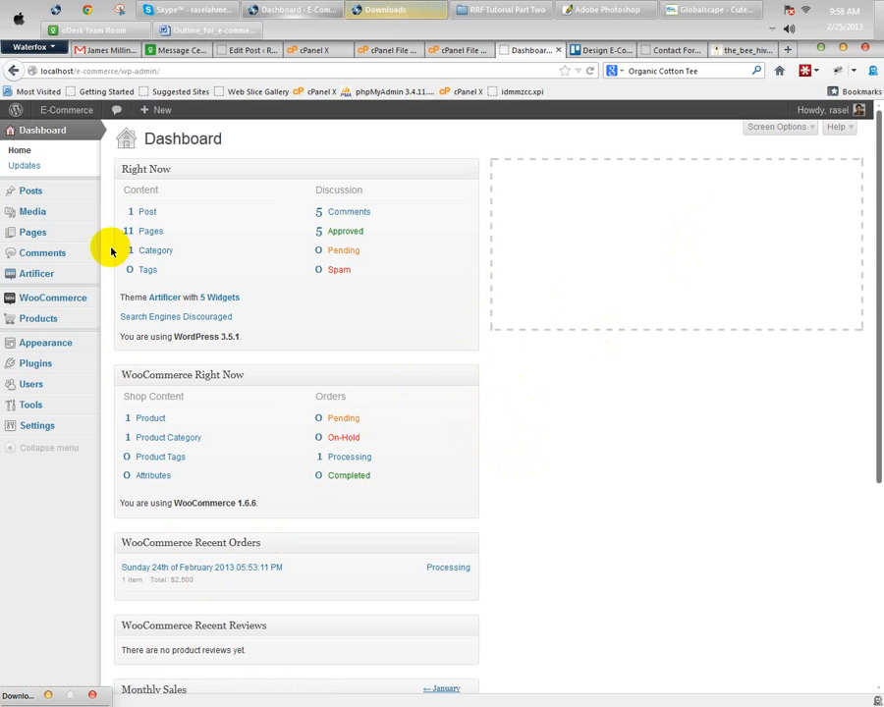
Step: Switch to the Word outline and review the colors and sizes listed for the Organic Cotton Tee
left_click(218, 29)
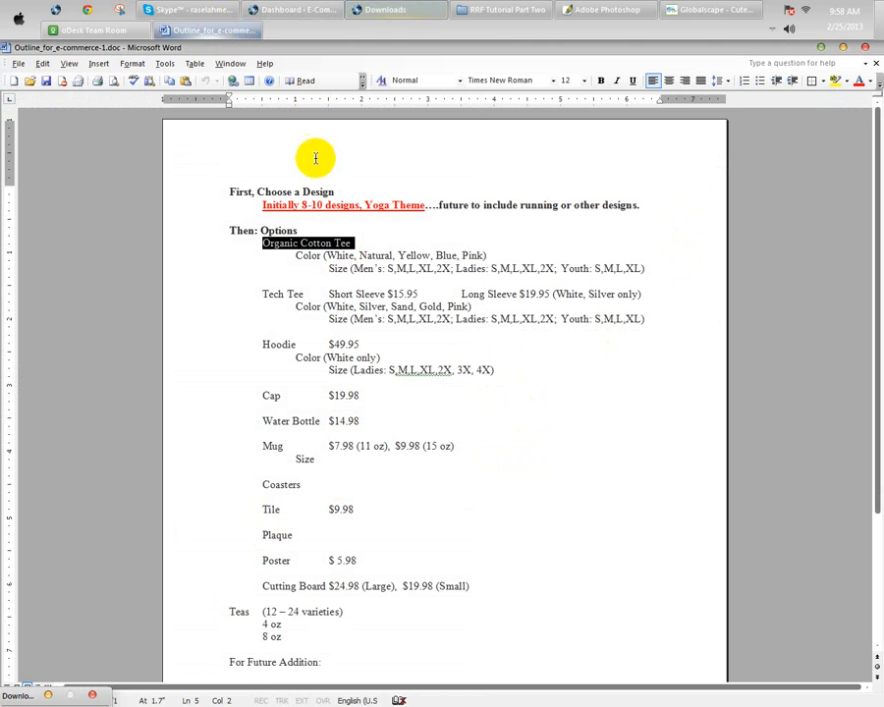
left_click(310, 253)
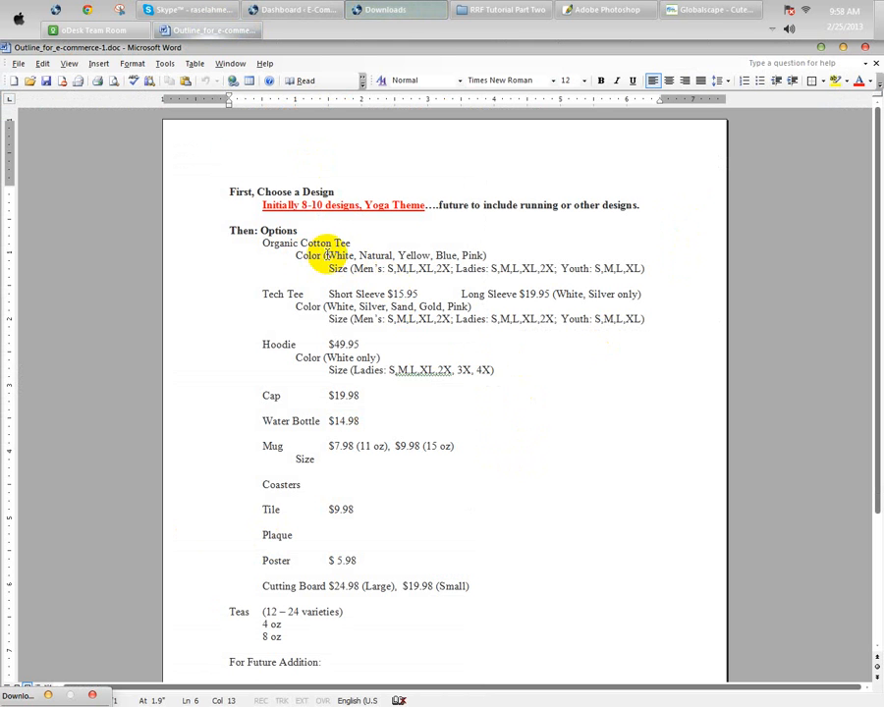
double_click(473, 256)
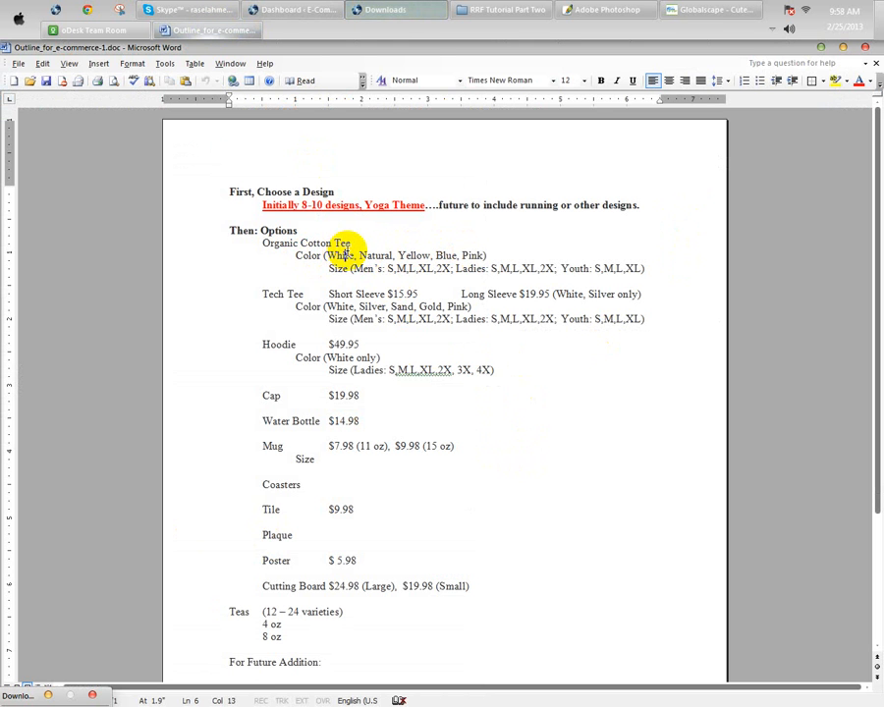
double_click(343, 254)
key("ctrl+c")
left_click(389, 278)
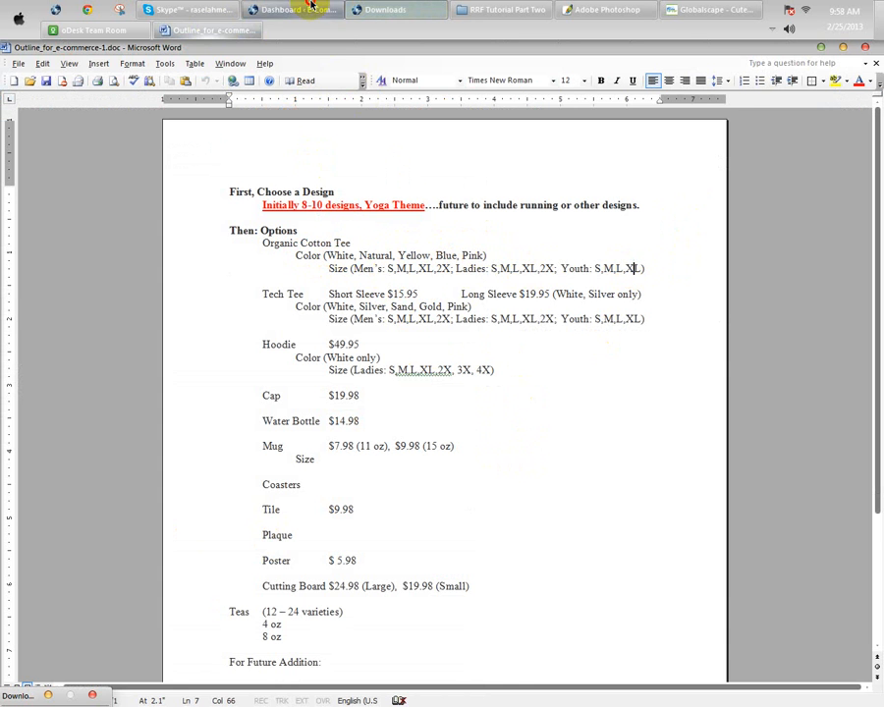
Step: Return to the WordPress dashboard in Waterfox and open the product attributes page
left_click(276, 10)
mouse_move(45, 319)
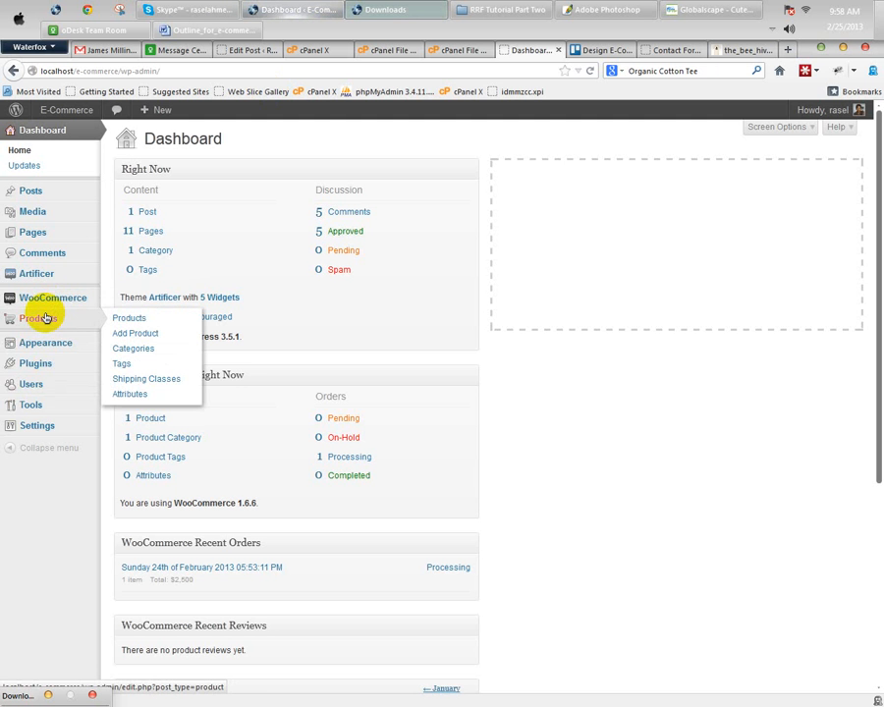
left_click(138, 394)
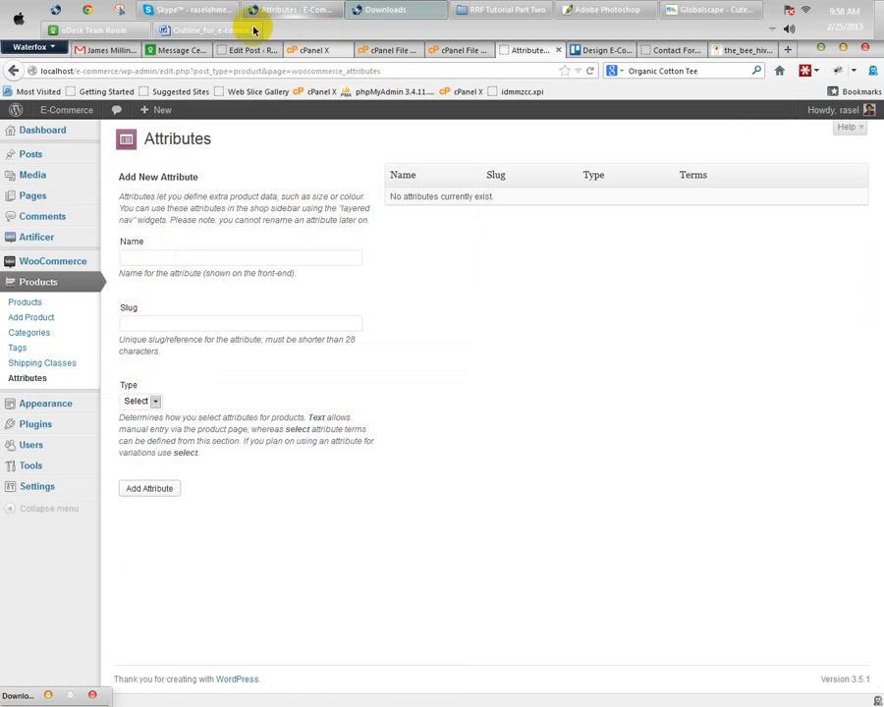
Step: Copy "White" from the Organic Cotton Tee colors in the Word outline and add it as a new product attribute in WordPress
left_click(195, 31)
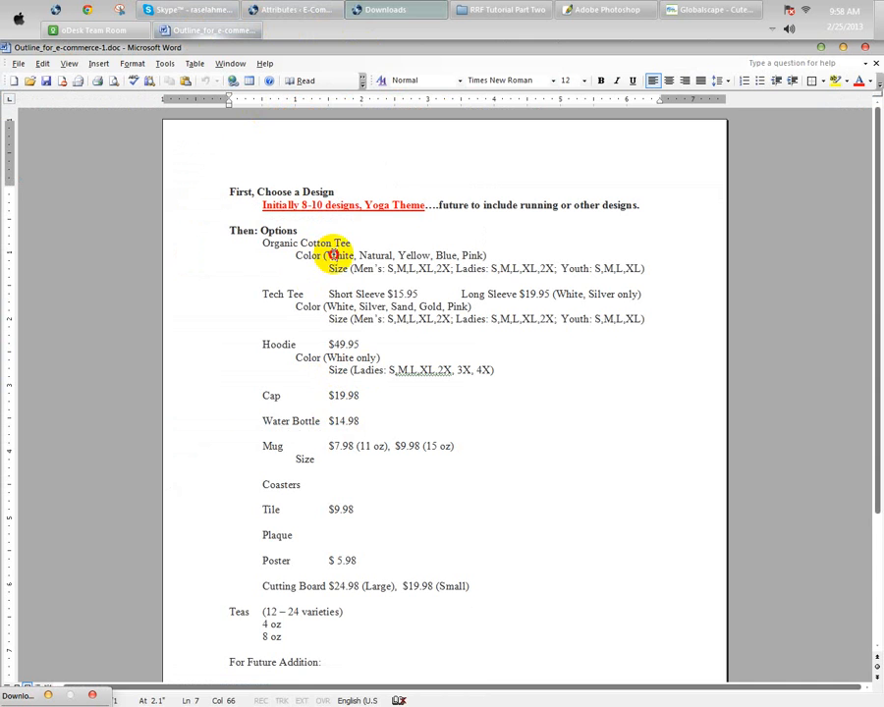
key("alt+Tab")
left_click(202, 258)
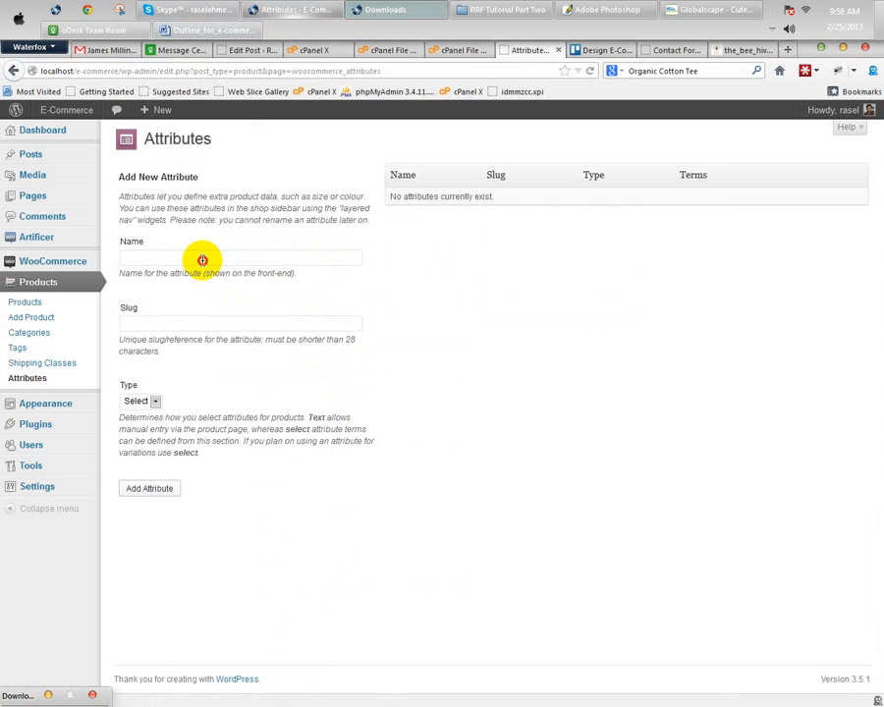
key("ctrl+v")
key("alt+Tab")
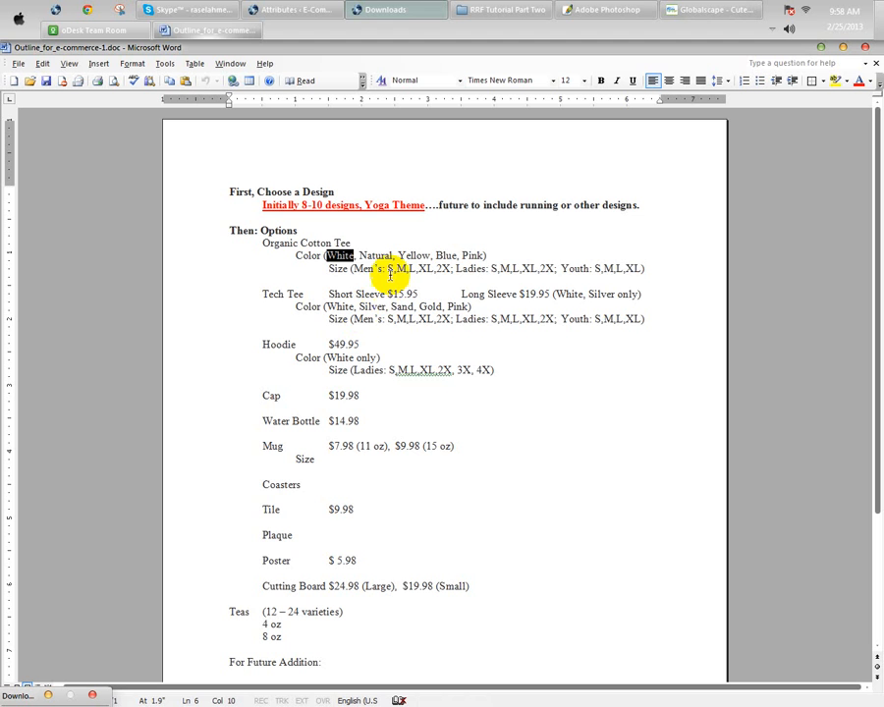
left_click(373, 257)
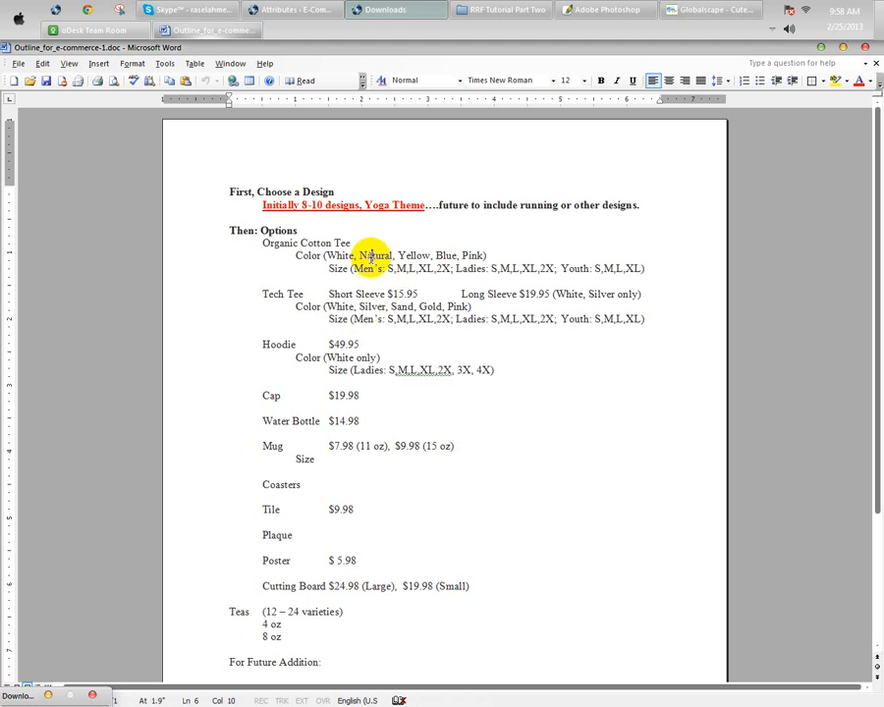
key("alt+Tab")
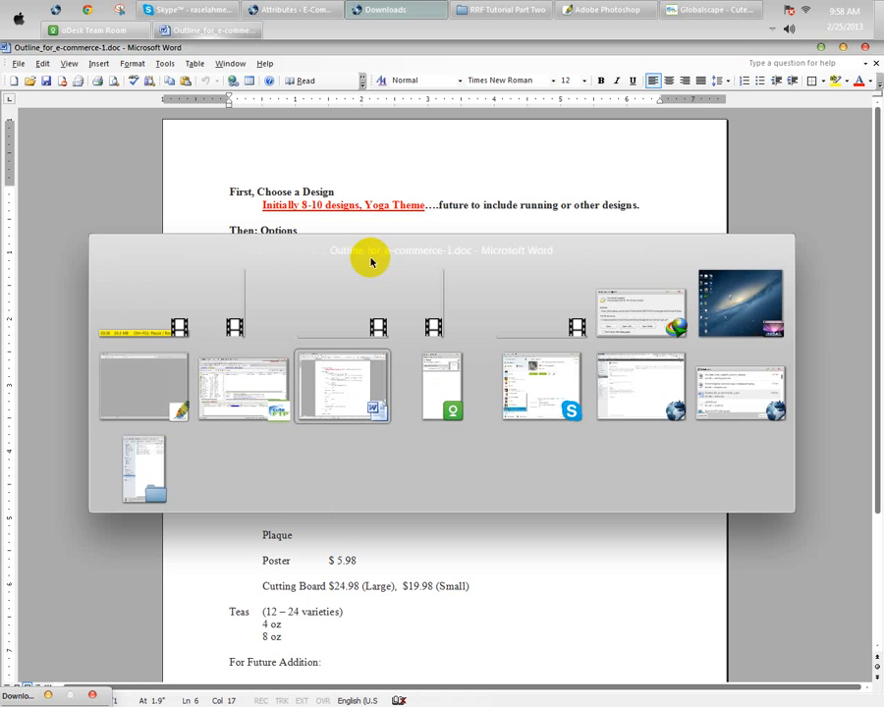
key("alt+Tab")
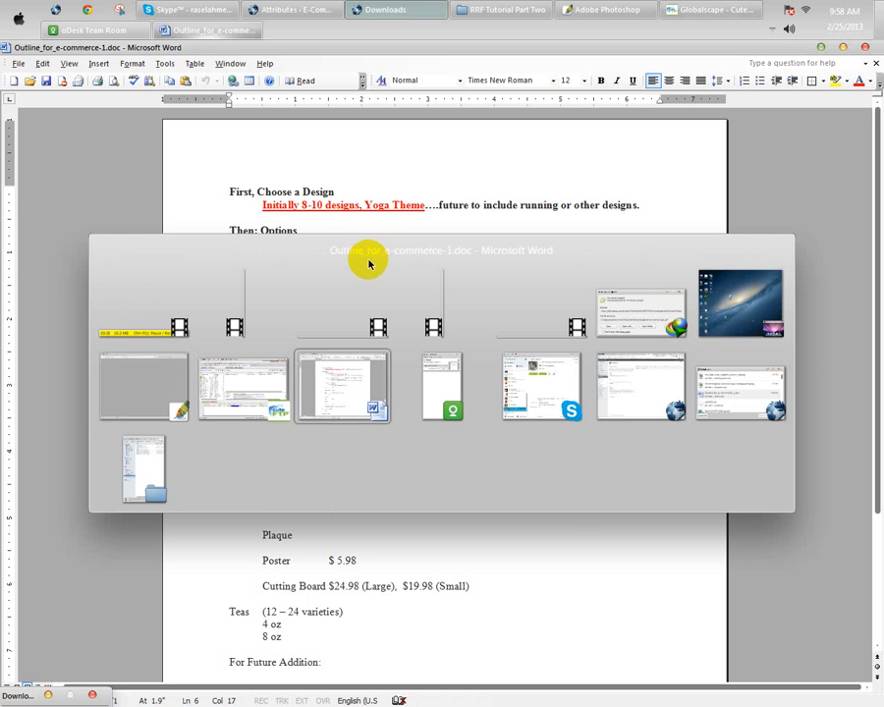
key("alt+Tab")
key("alt+Tab")
key("alt+Tab")
key("alt+Tab")
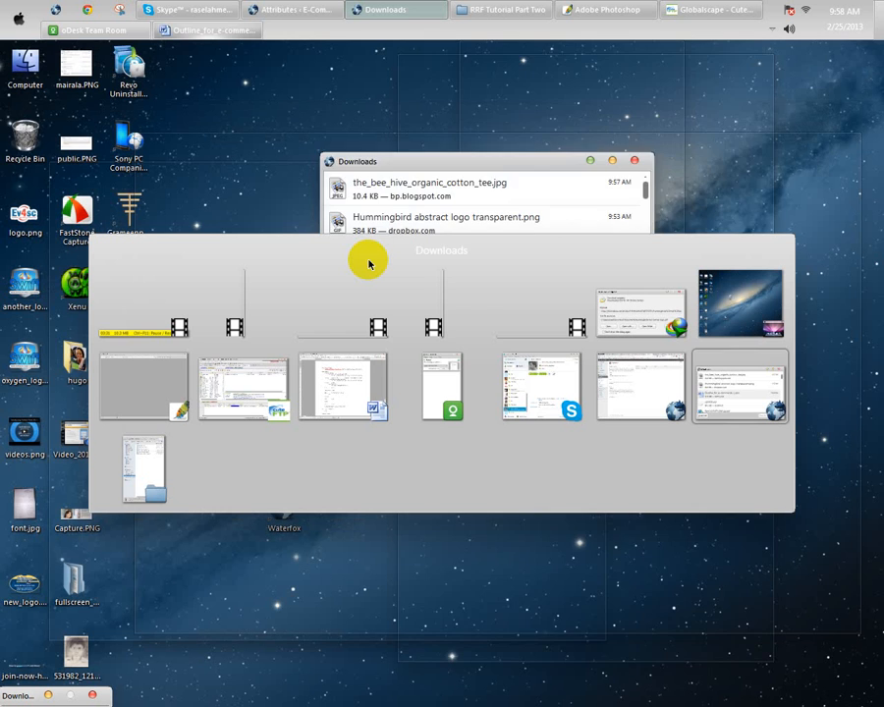
key("alt+Tab")
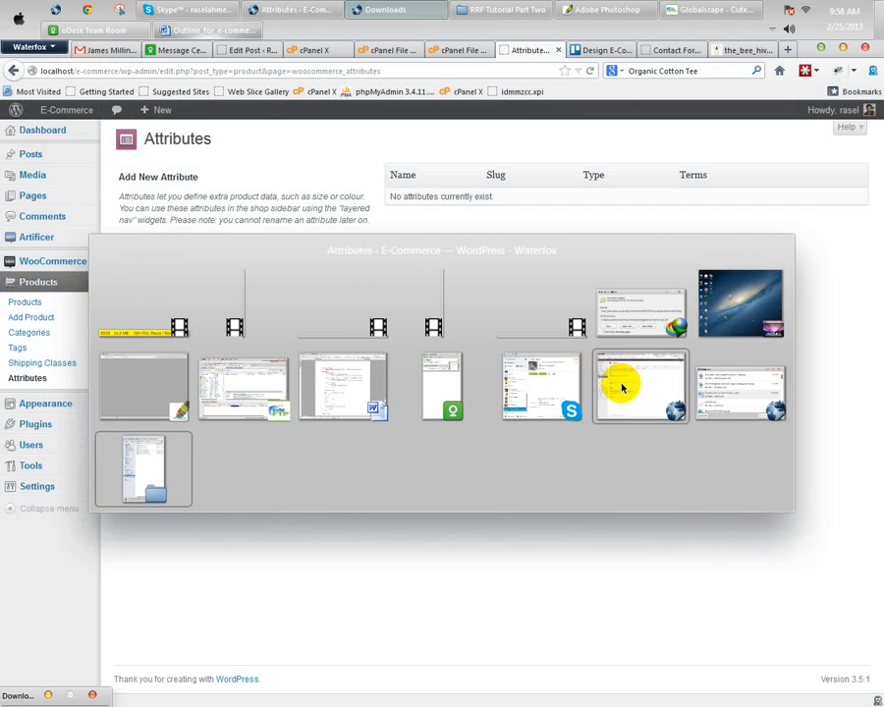
left_click(622, 385)
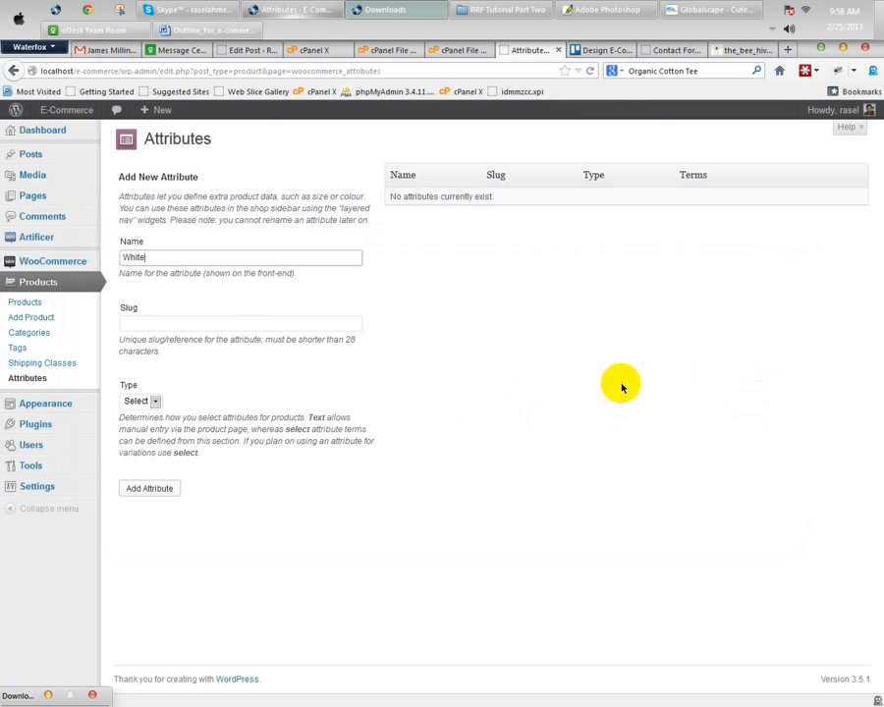
left_click(157, 489)
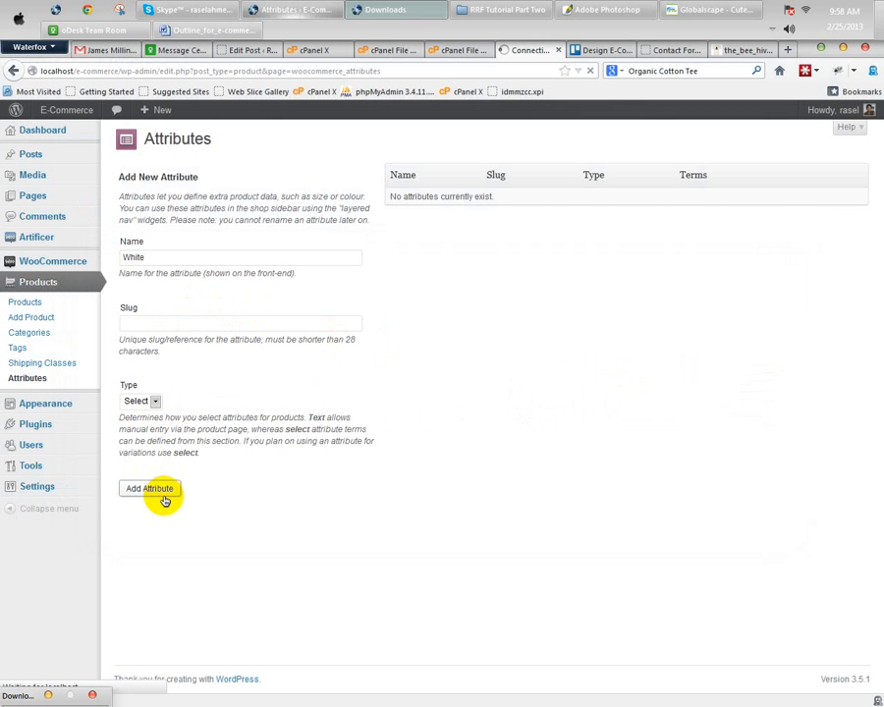
Step: Add "Natural" from the outline as another product attribute and check the outline's color list again
left_click(150, 401)
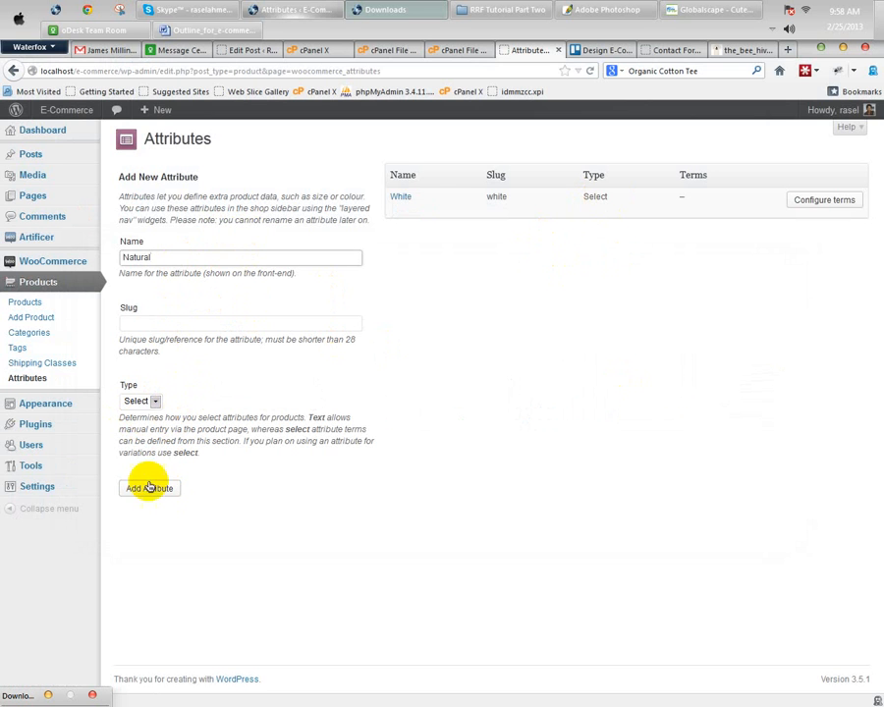
left_click(208, 29)
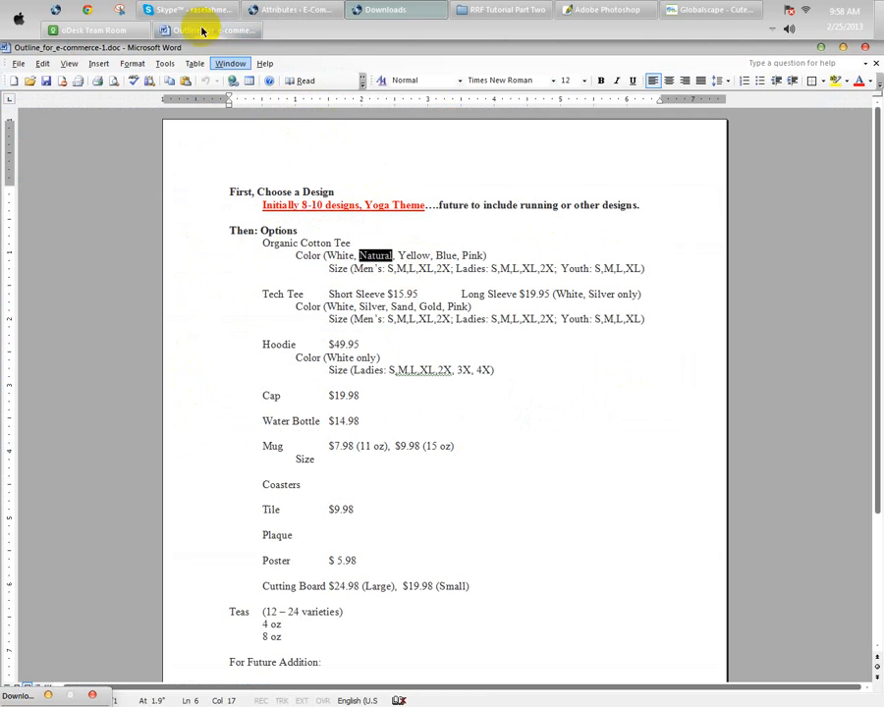
left_click(259, 8)
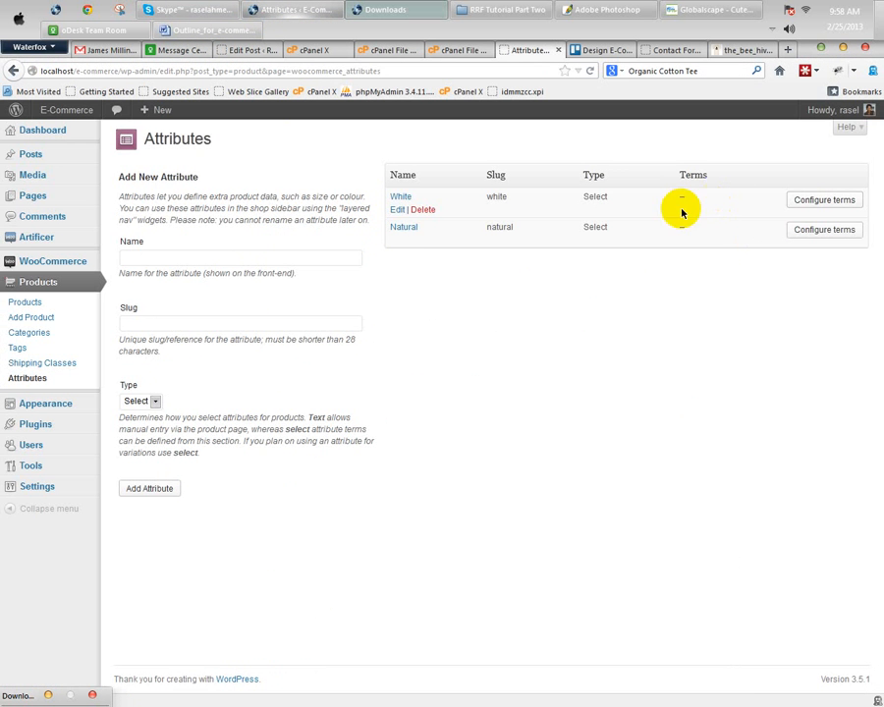
Step: Delete the White and Natural product attributes and confirm both deletions
left_click(422, 209)
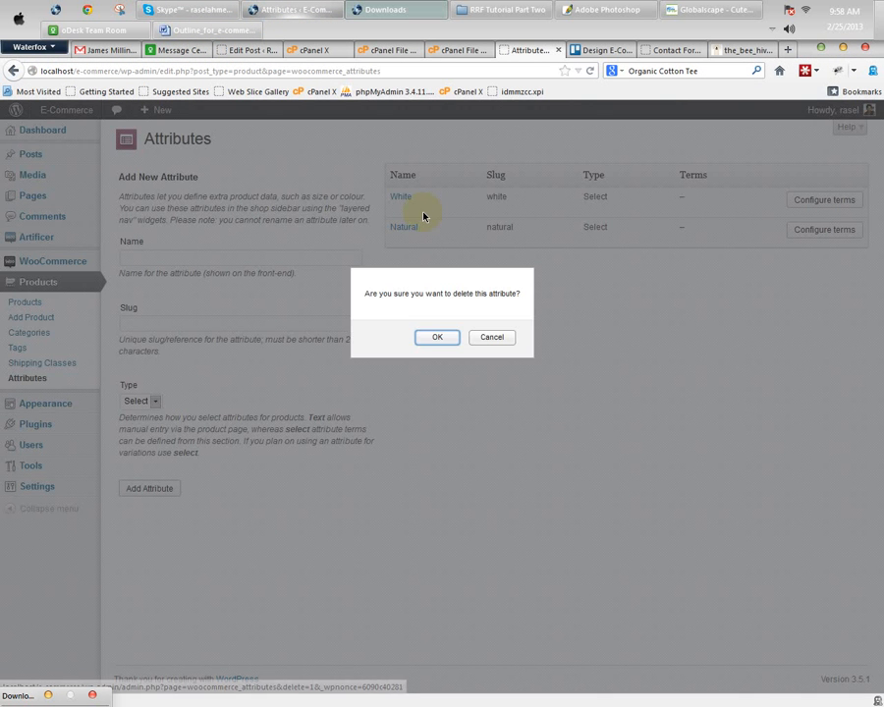
left_click(438, 338)
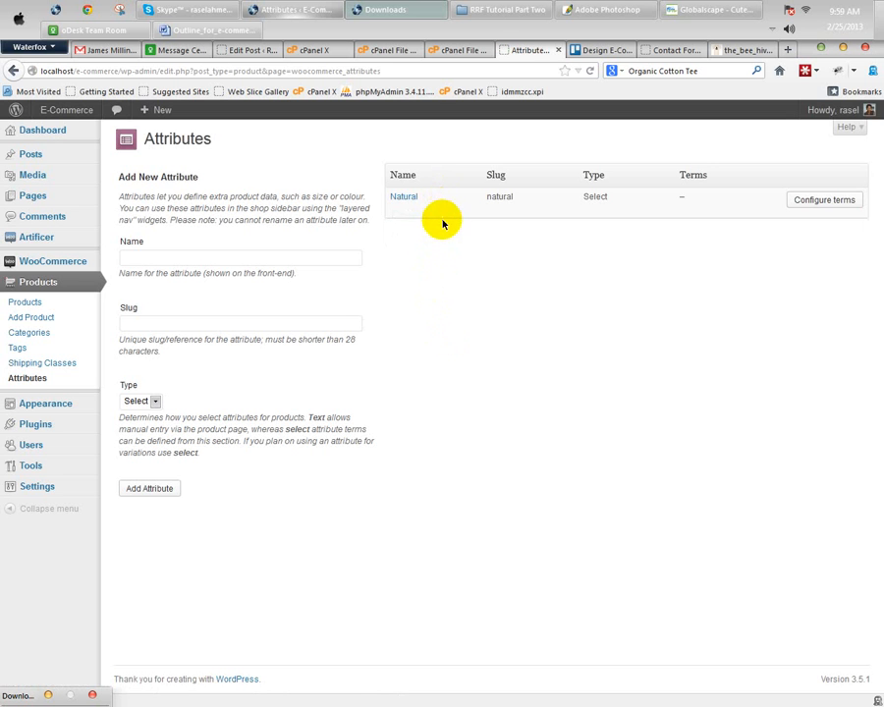
left_click(424, 209)
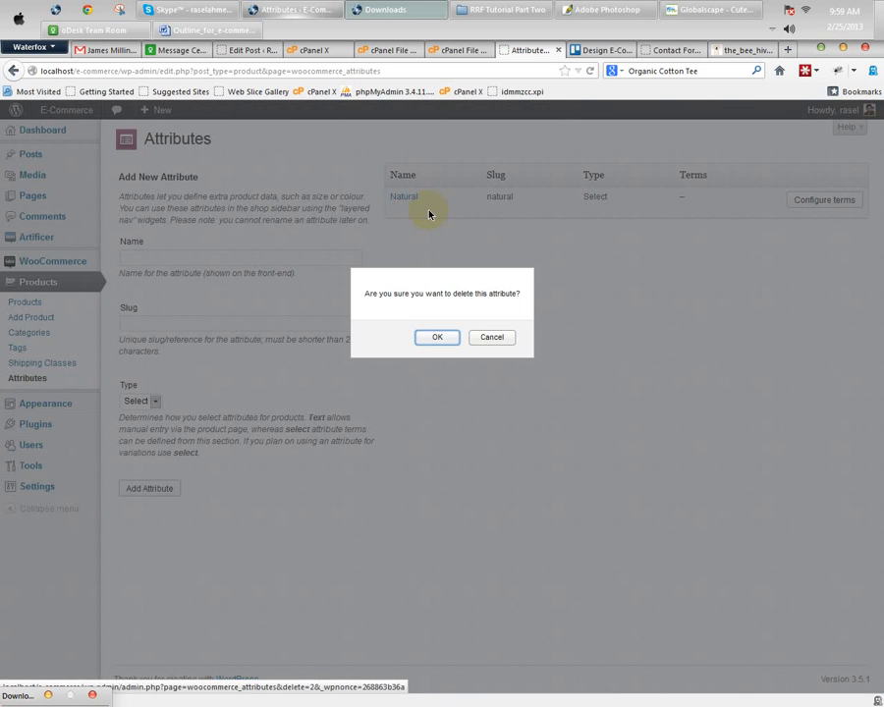
left_click(426, 334)
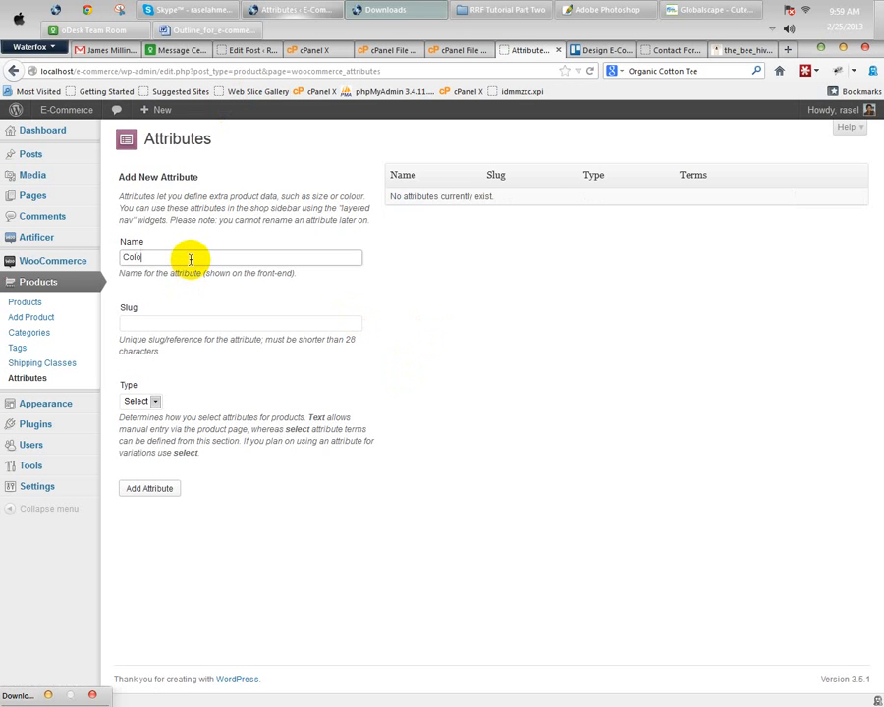
Step: Add two product attributes of type Select, named Color and Size
left_click(191, 259)
type("Color")
left_click(158, 489)
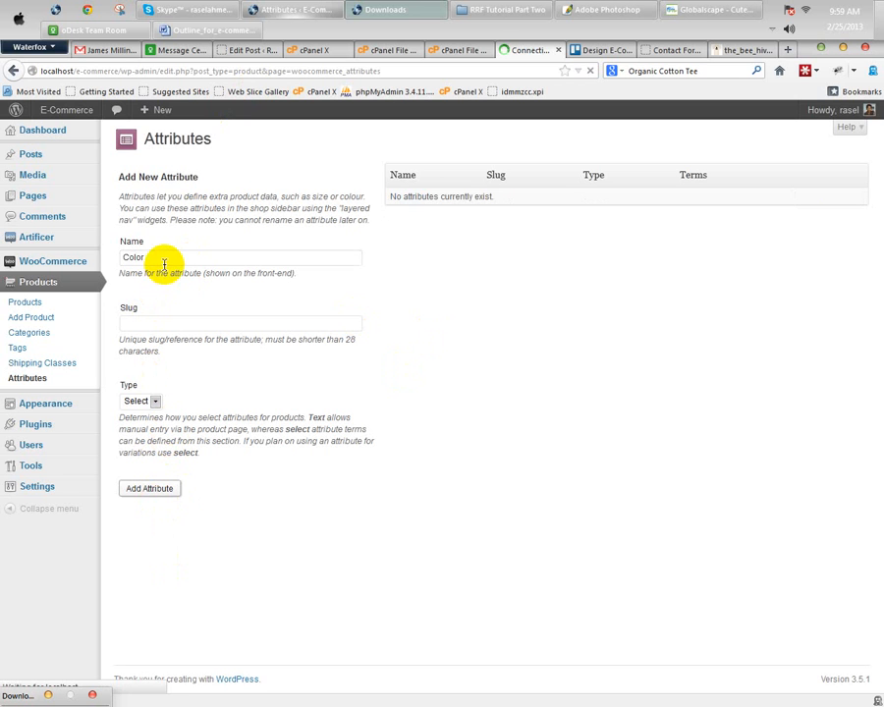
left_click(217, 260)
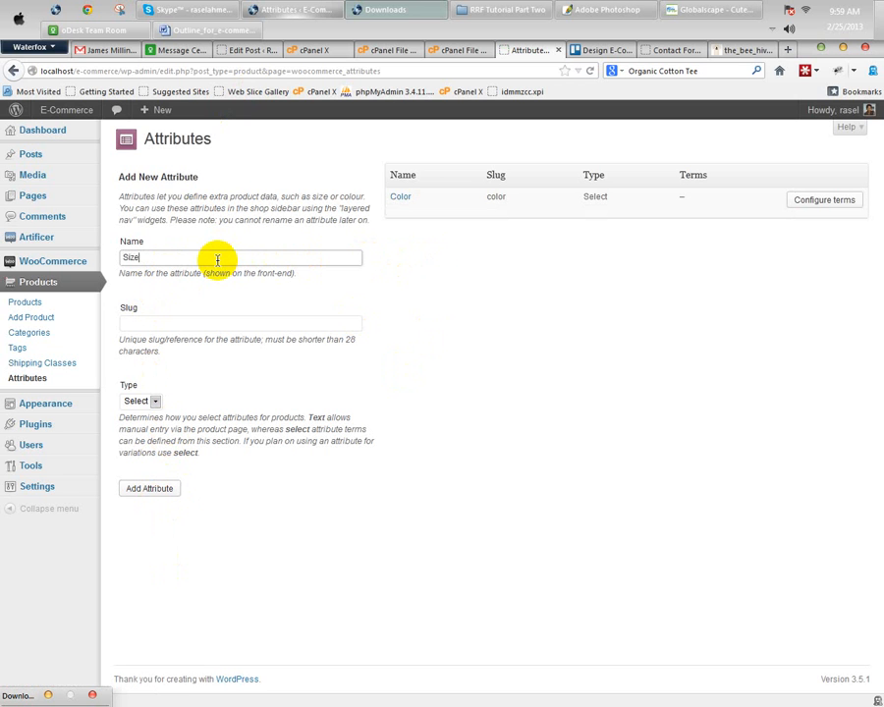
type("Size")
left_click(148, 488)
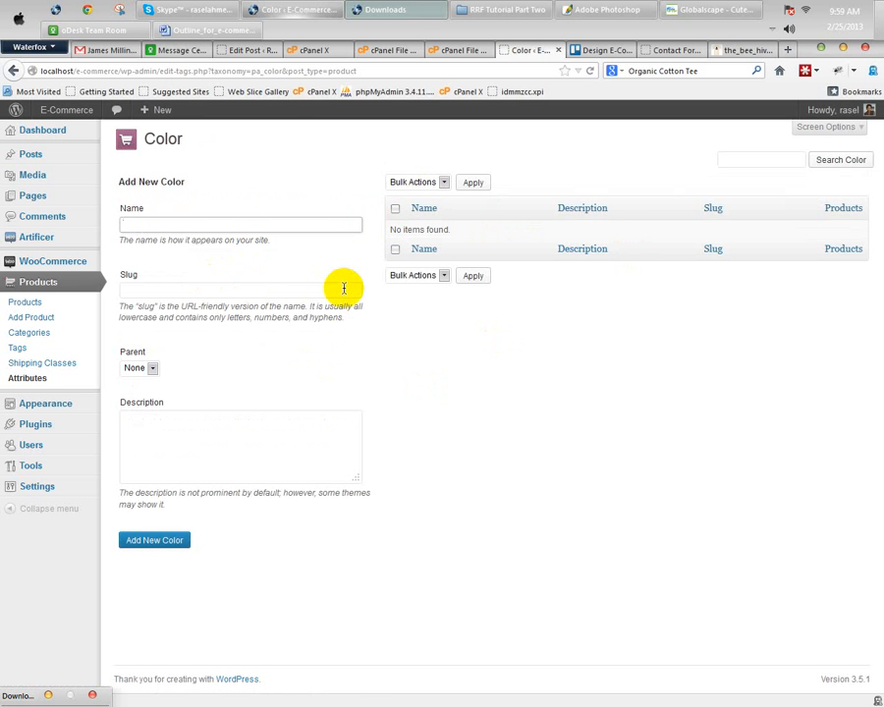
Step: Copy "White" from the Organic Cotton Tee colors in the Word outline and add it as a Color term with parent None
left_click(184, 29)
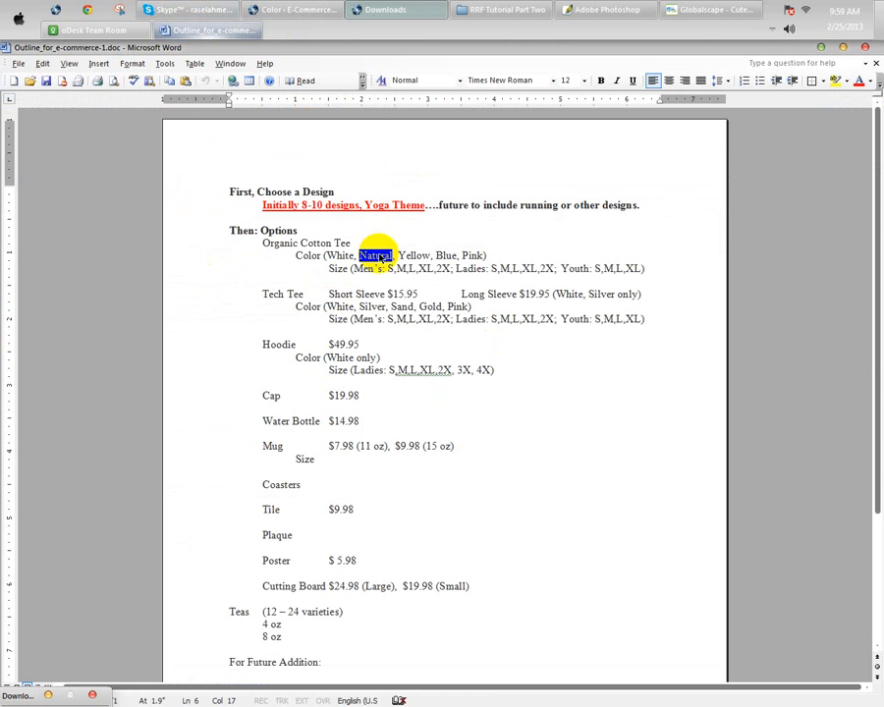
left_click(343, 256)
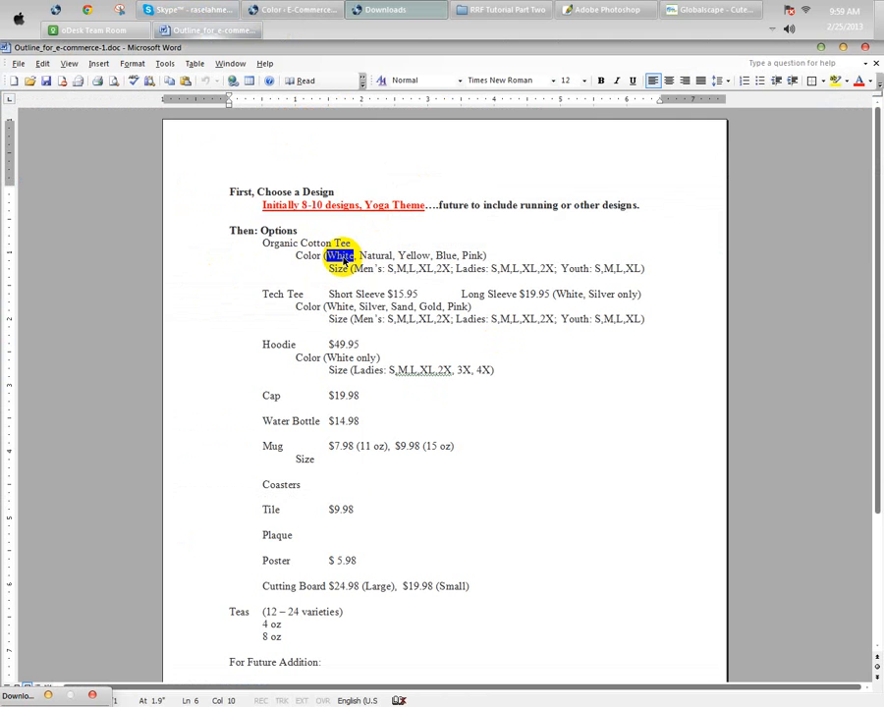
key("ctrl+c")
left_click(294, 10)
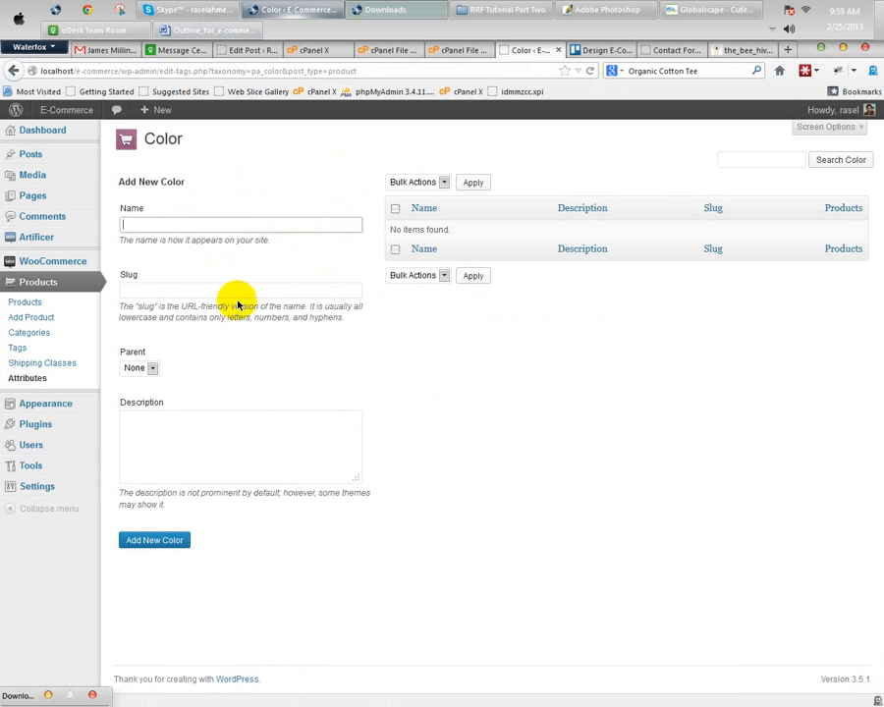
key("ctrl+v")
left_click(133, 367)
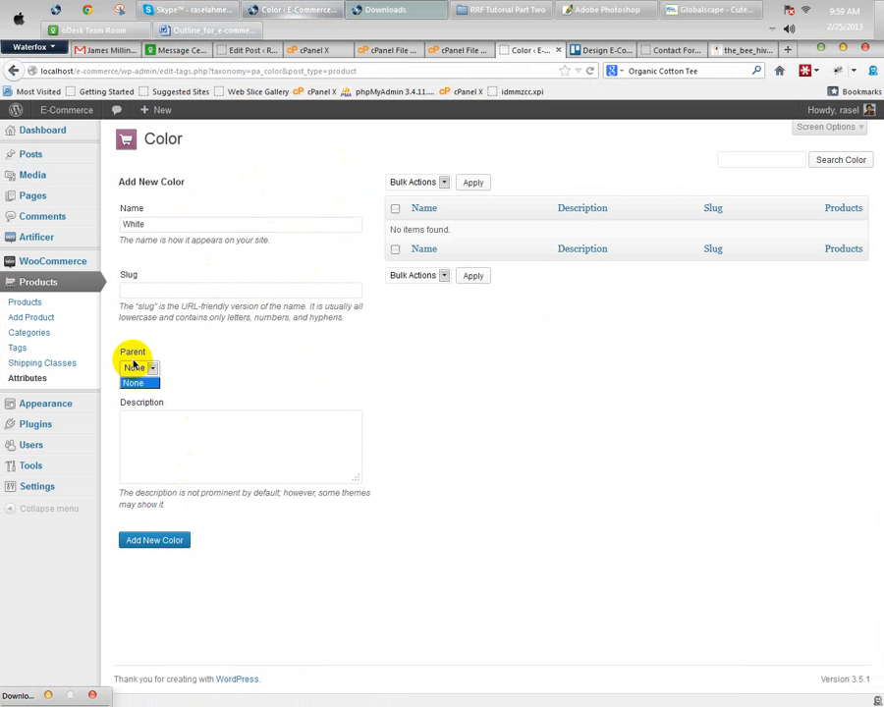
left_click(132, 383)
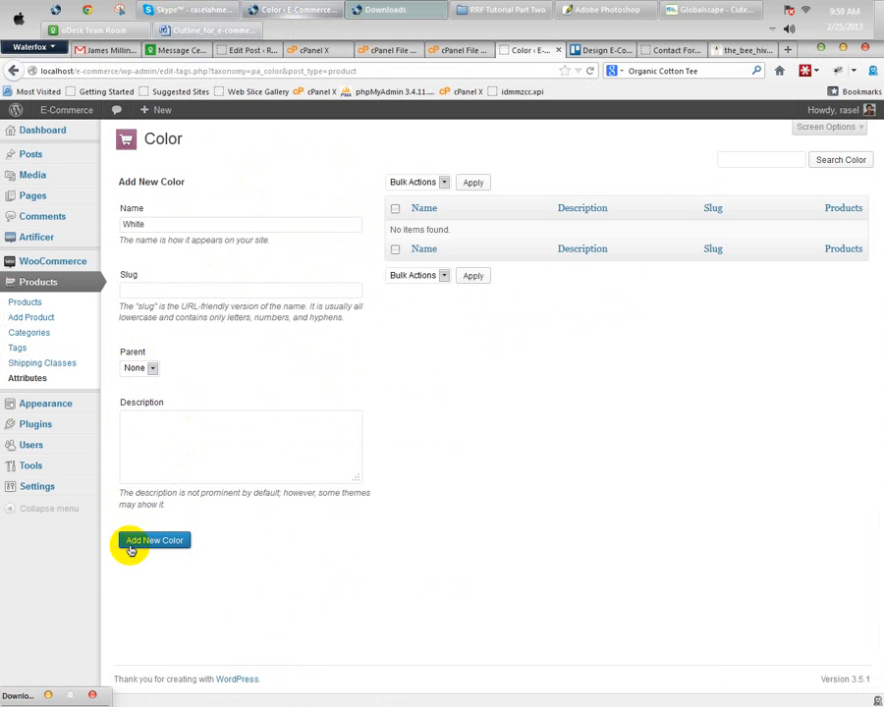
left_click(132, 550)
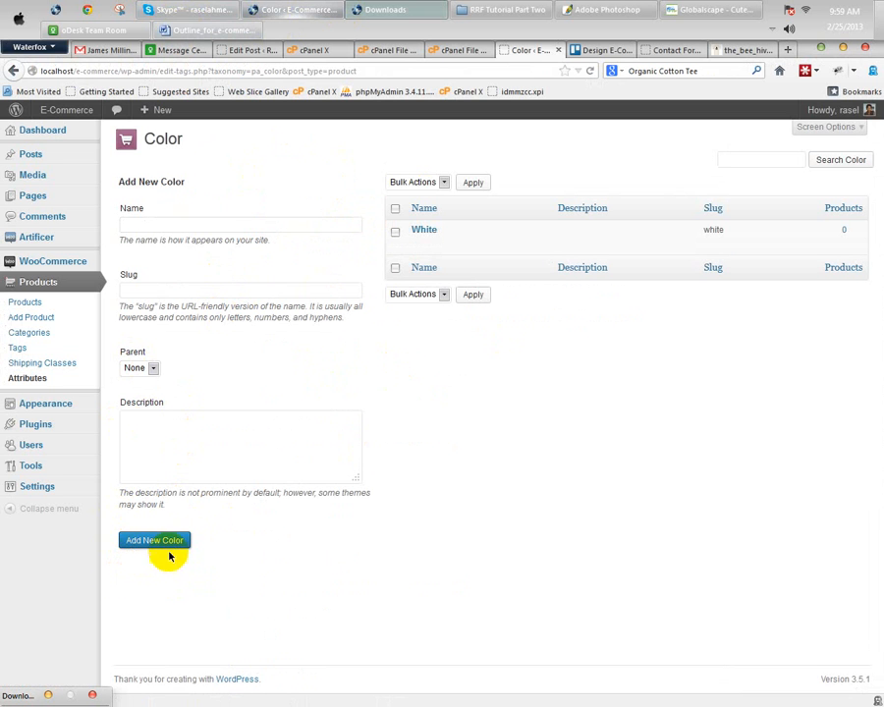
Step: Copy "Natural" and "Yellow" from the Organic Cotton Tee colors in the Word outline and add each as a Color term
left_click(189, 29)
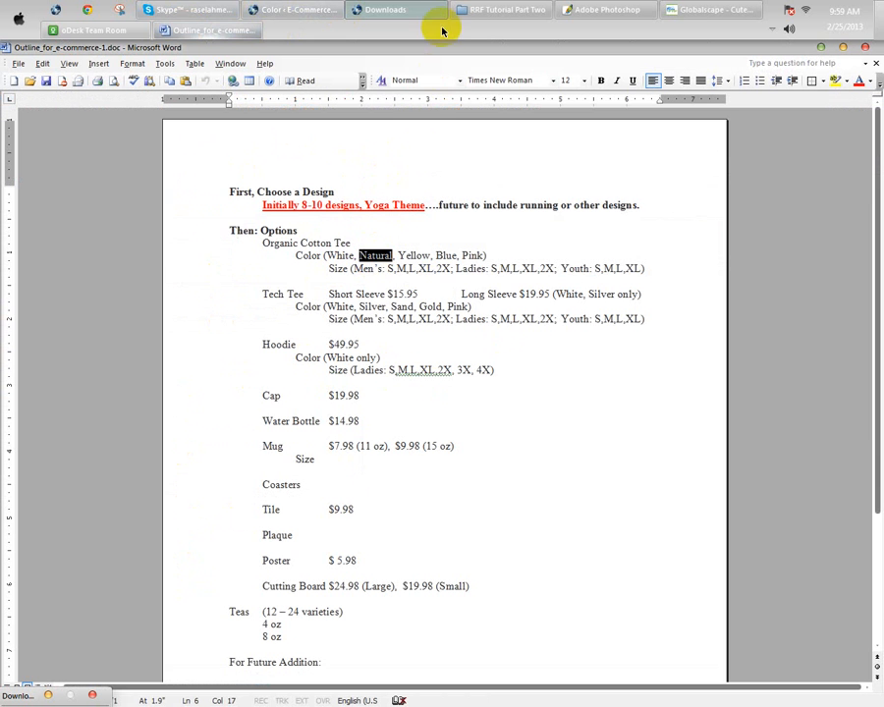
left_click(293, 11)
left_click(150, 225)
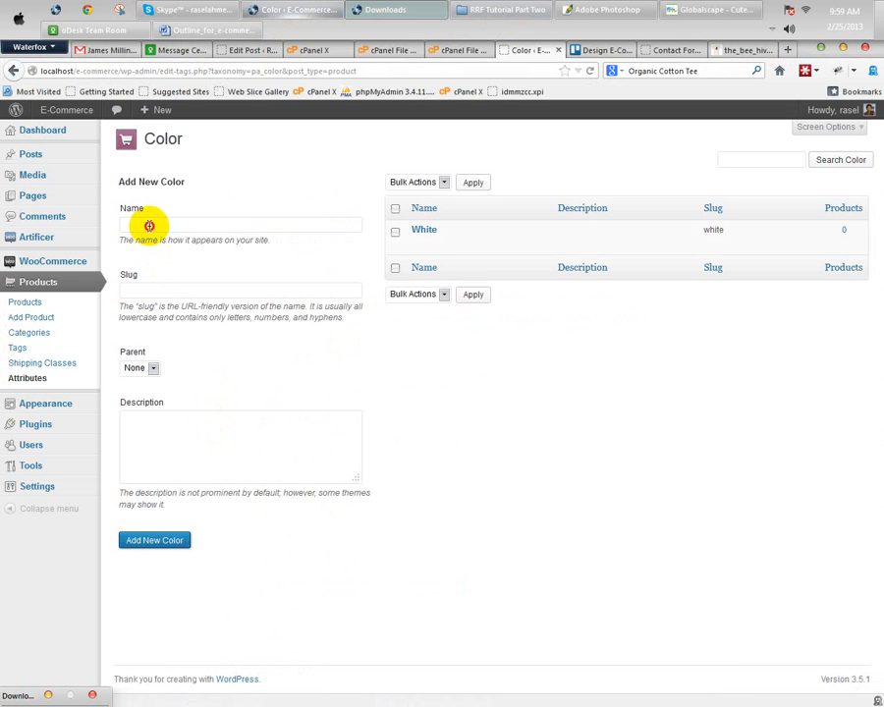
type("Natural")
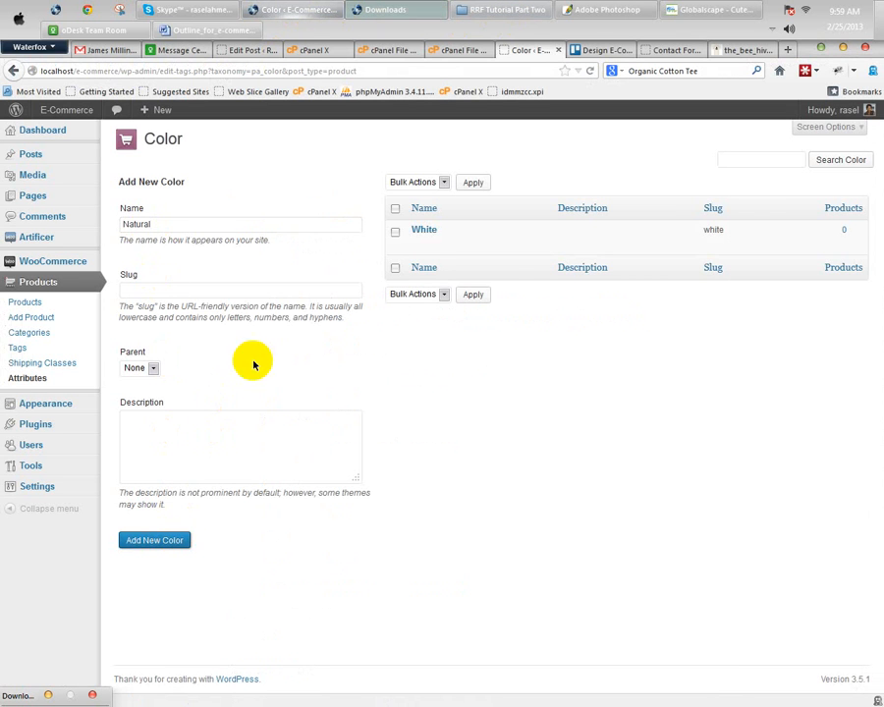
left_click(197, 29)
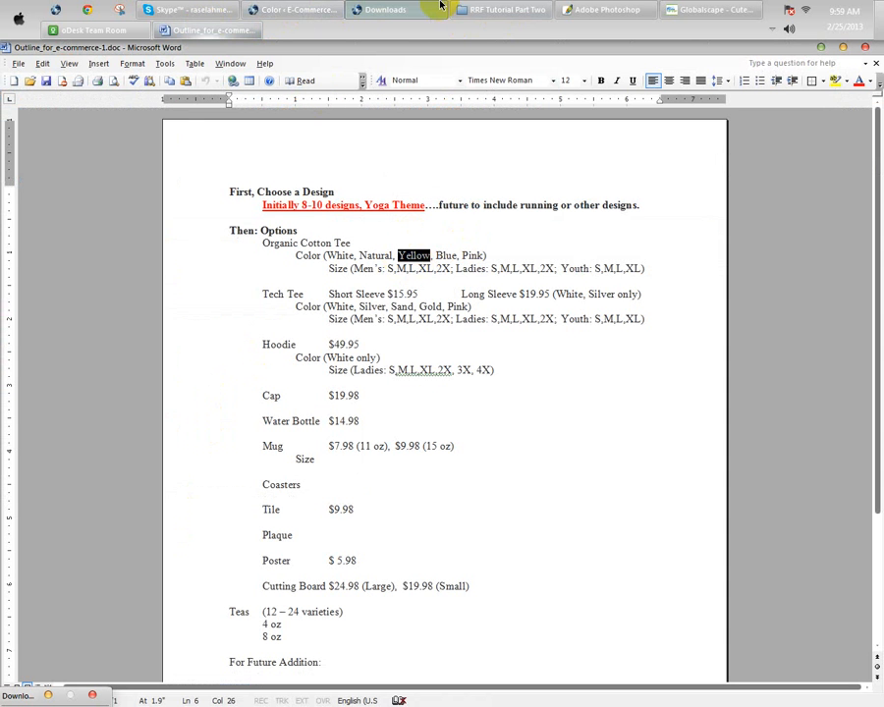
left_click(293, 11)
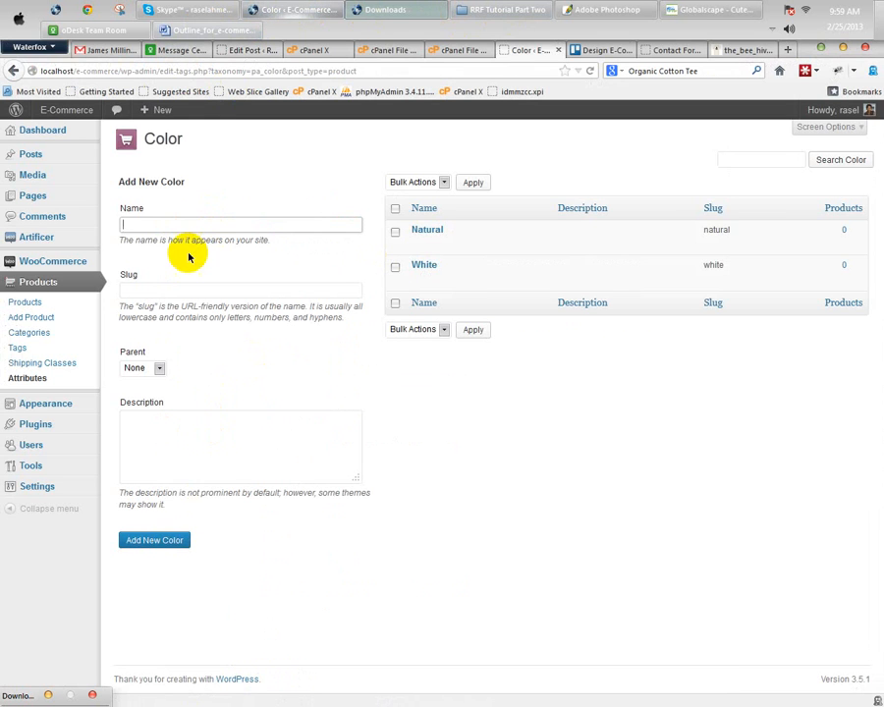
key("ctrl+v")
Step: Copy "Blue" and "Pink" from the Organic Cotton Tee colors in the Word outline and add each as a Color term
left_click(209, 31)
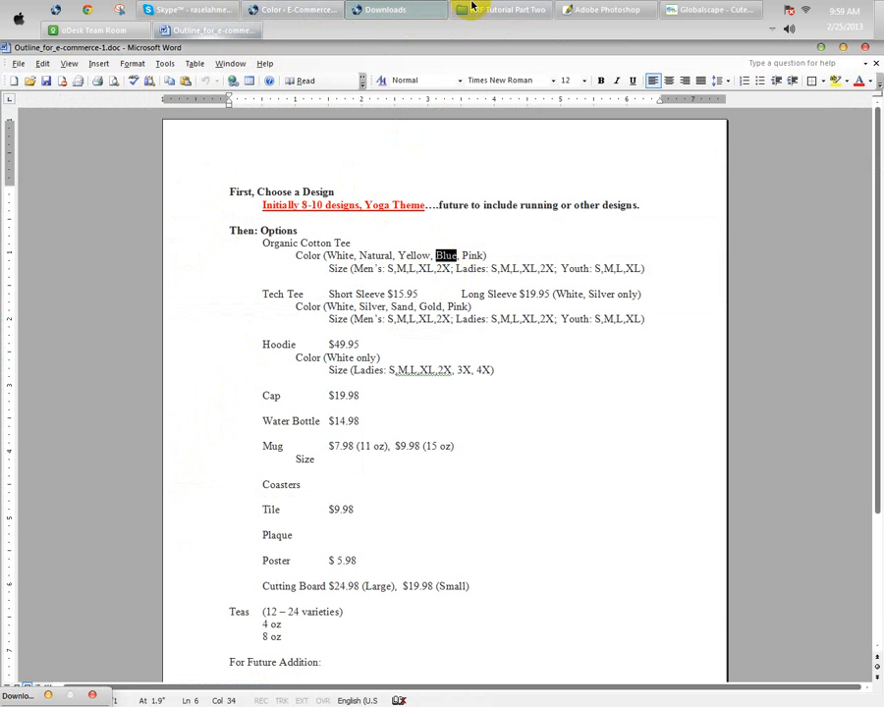
left_click(304, 12)
left_click(170, 223)
key("ctrl+v")
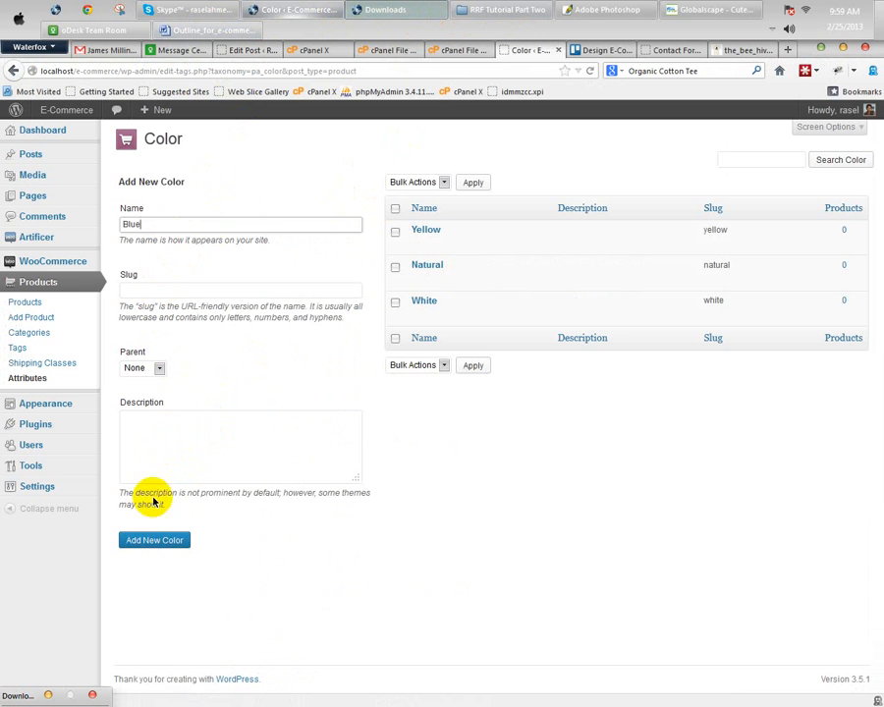
left_click(207, 29)
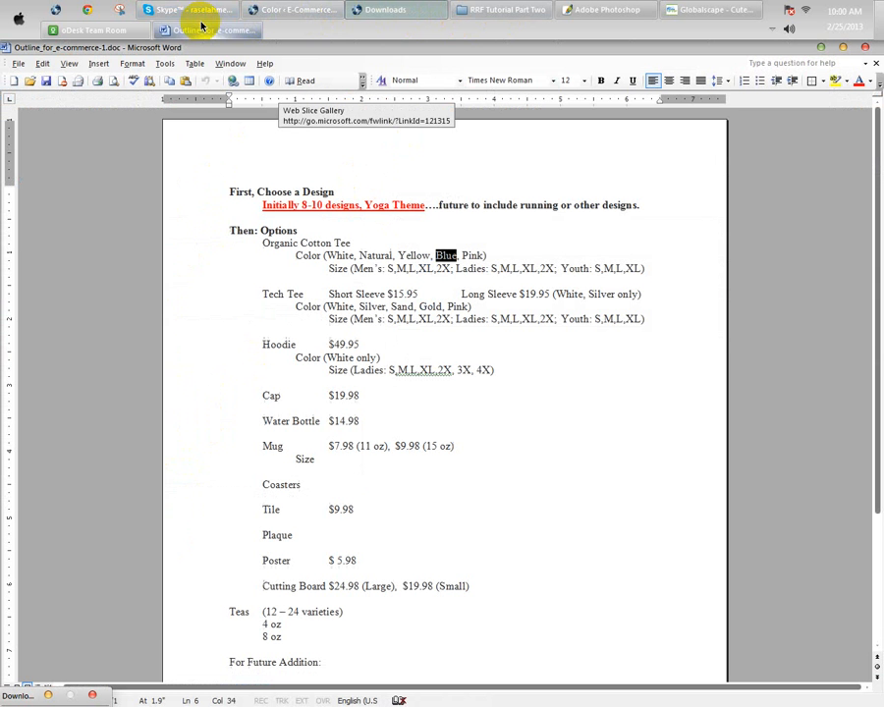
double_click(475, 255)
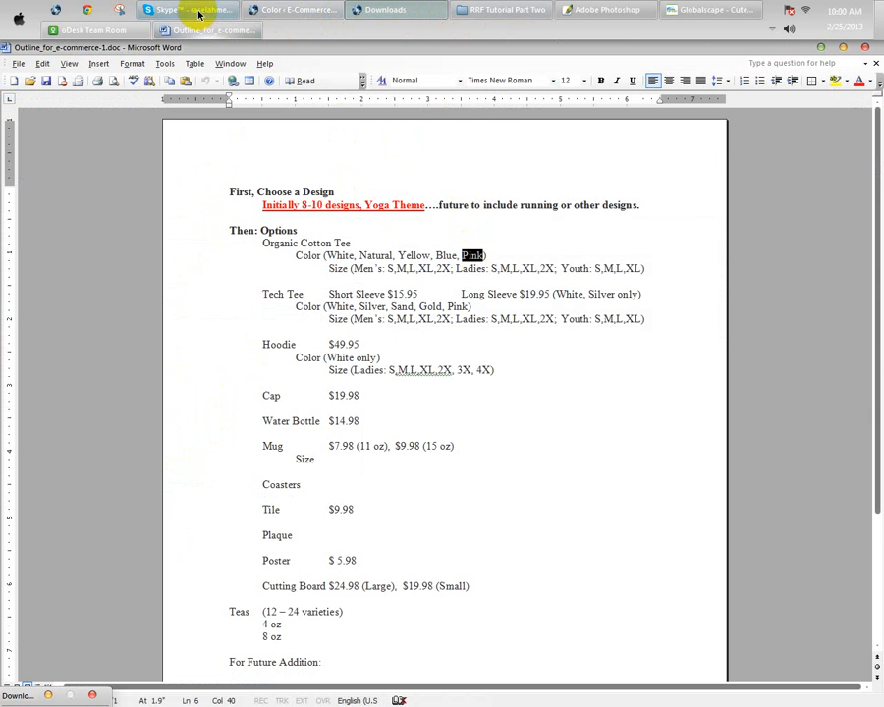
left_click(285, 10)
left_click(143, 221)
key("ctrl+v")
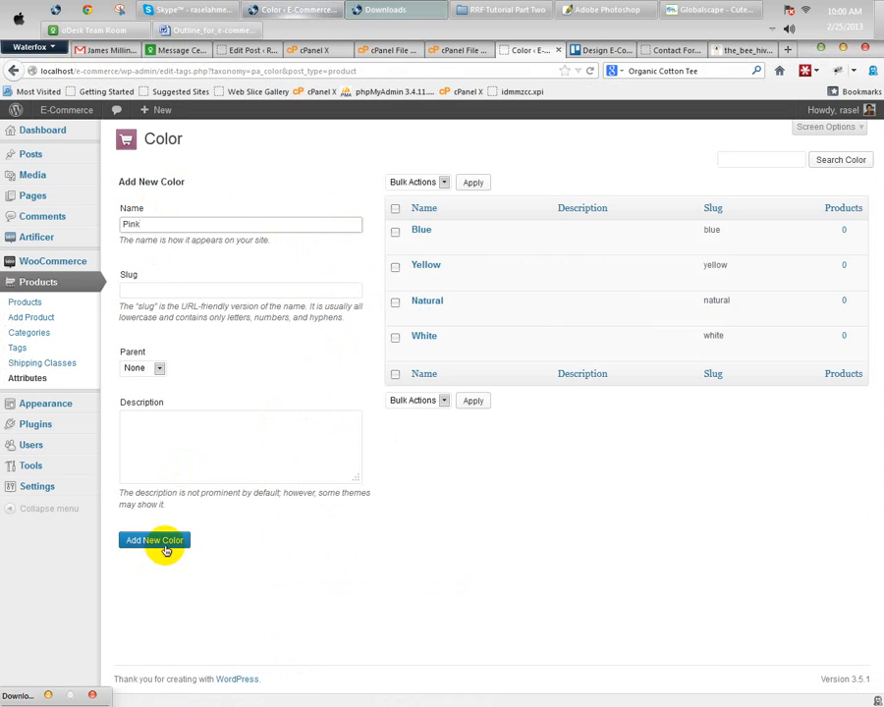
left_click(165, 548)
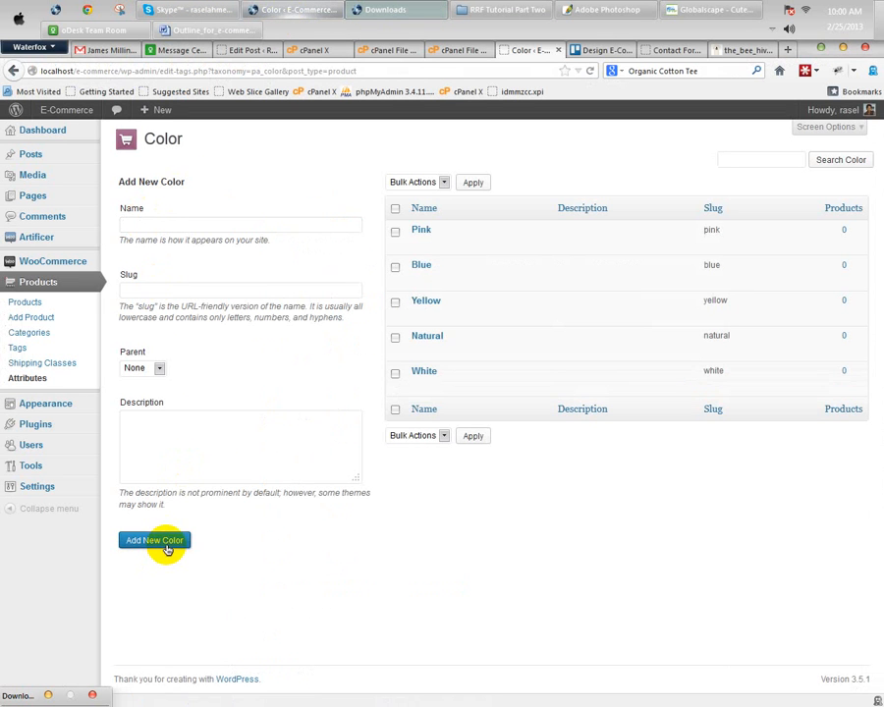
Step: Return to the product attributes list and open the Size attribute's terms for configuration
left_click(27, 377)
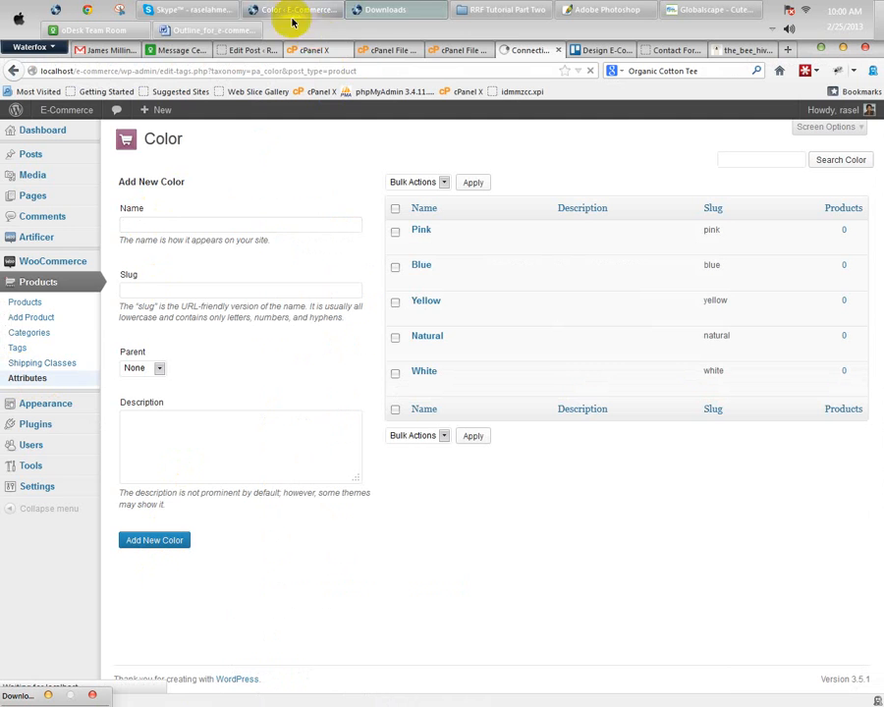
left_click(176, 49)
left_click(209, 32)
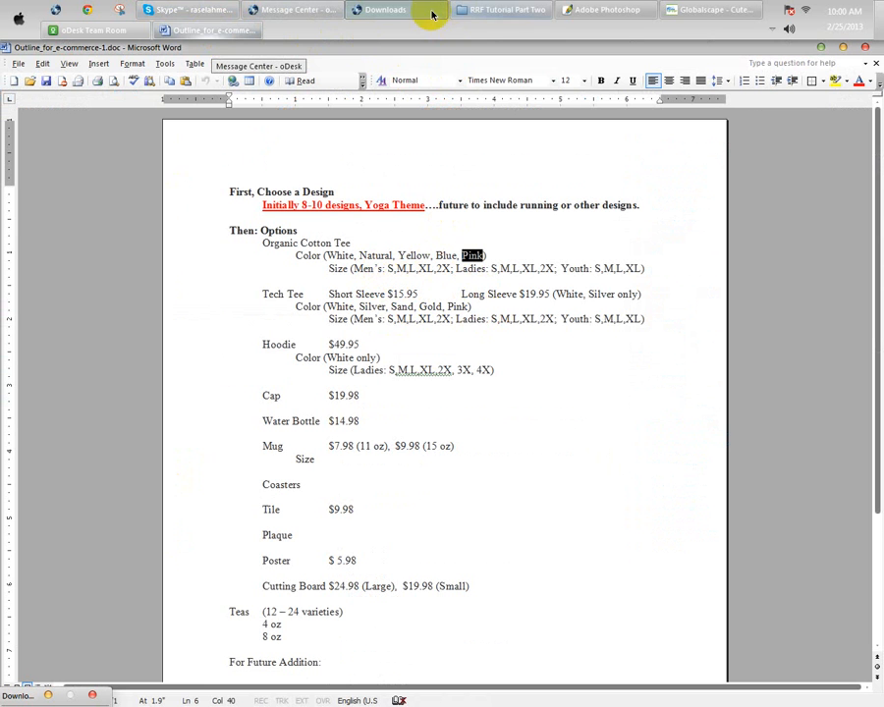
left_click(295, 9)
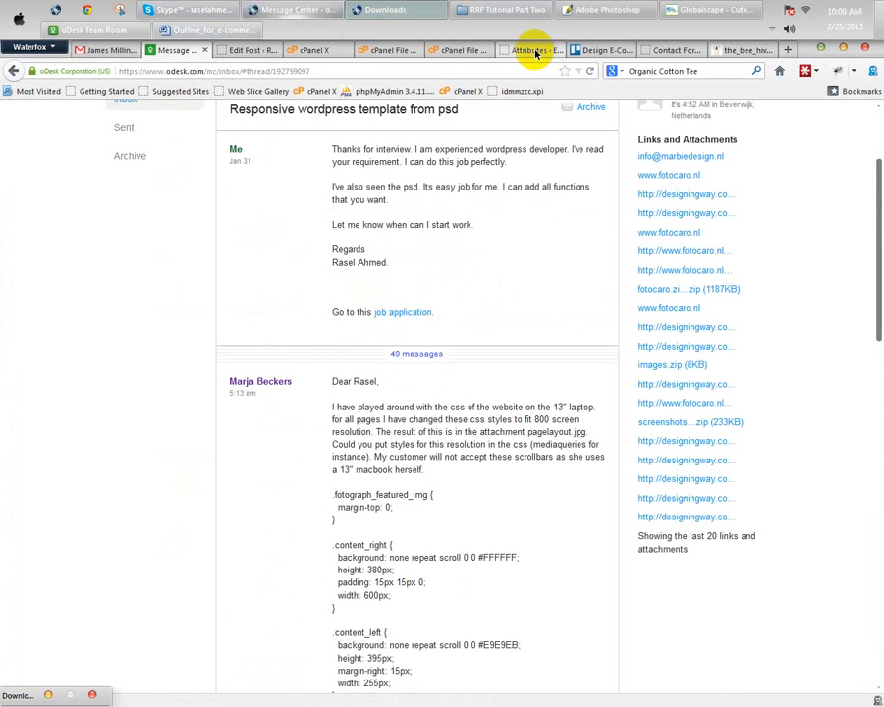
left_click(530, 49)
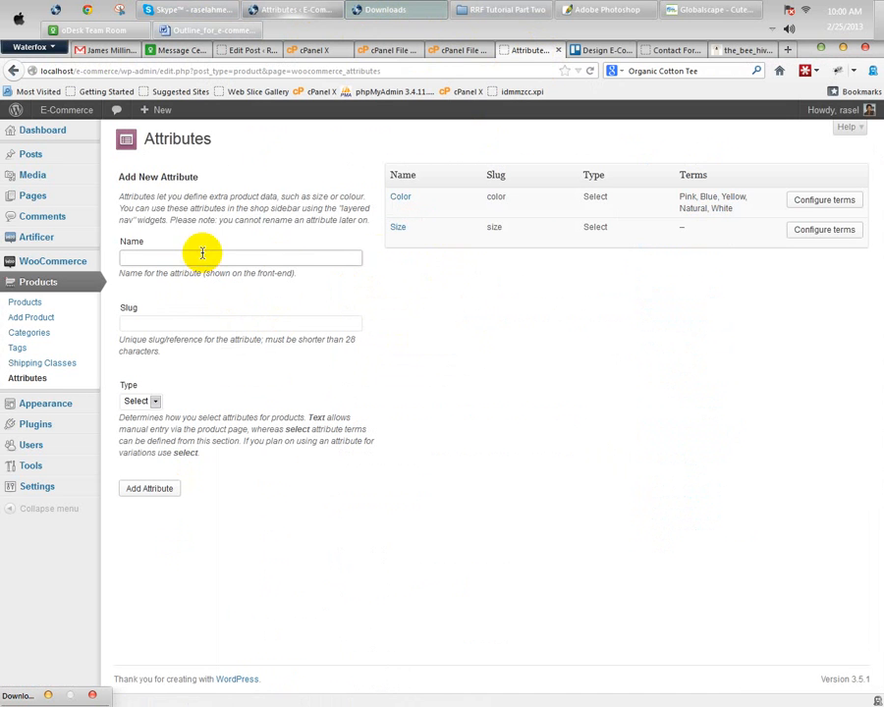
left_click(807, 234)
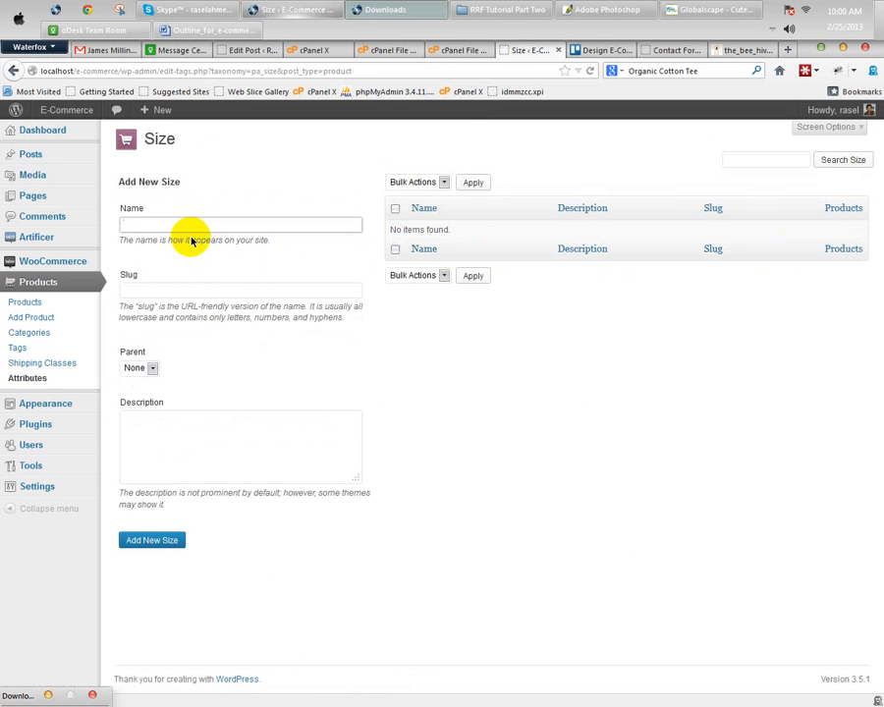
Step: Add the Size terms S and M with parent None
left_click(187, 225)
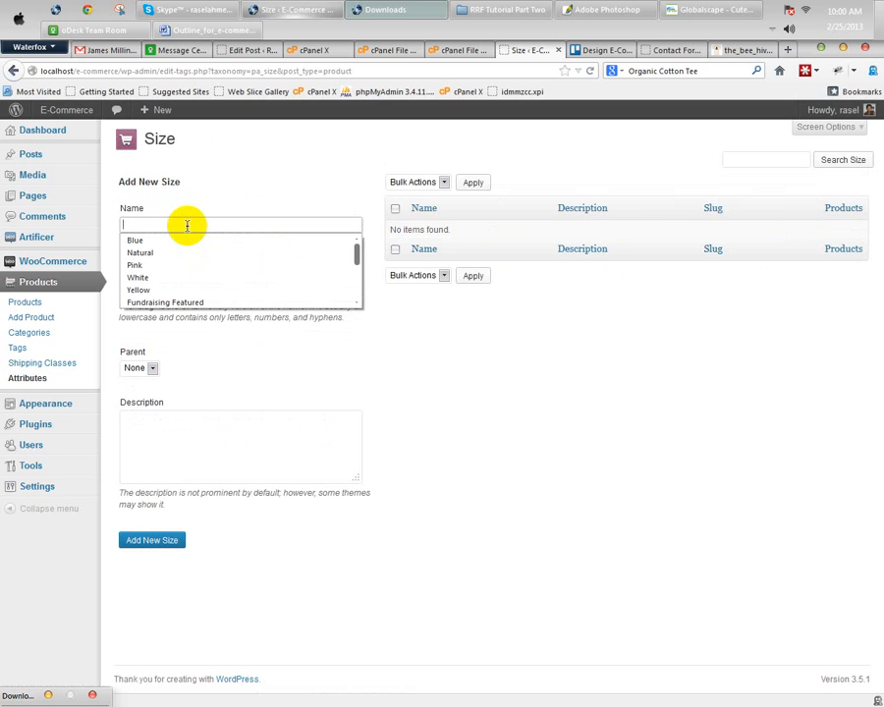
type("S")
left_click(147, 542)
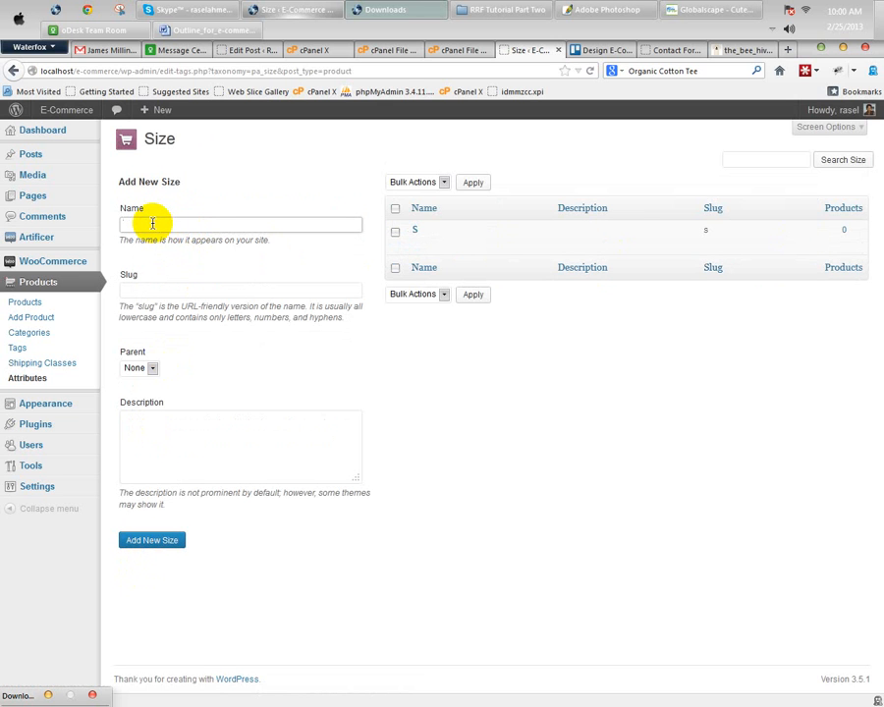
type("M")
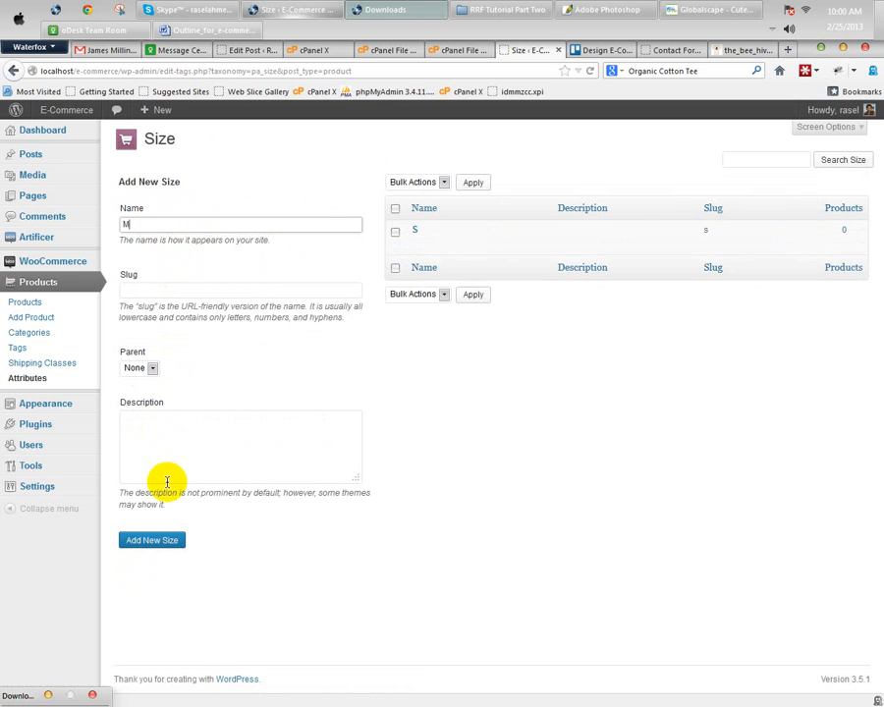
left_click(152, 542)
Step: Check the Organic Cotton Tee sizes in the Word outline and add the Size terms L, XL and 2X
left_click(218, 32)
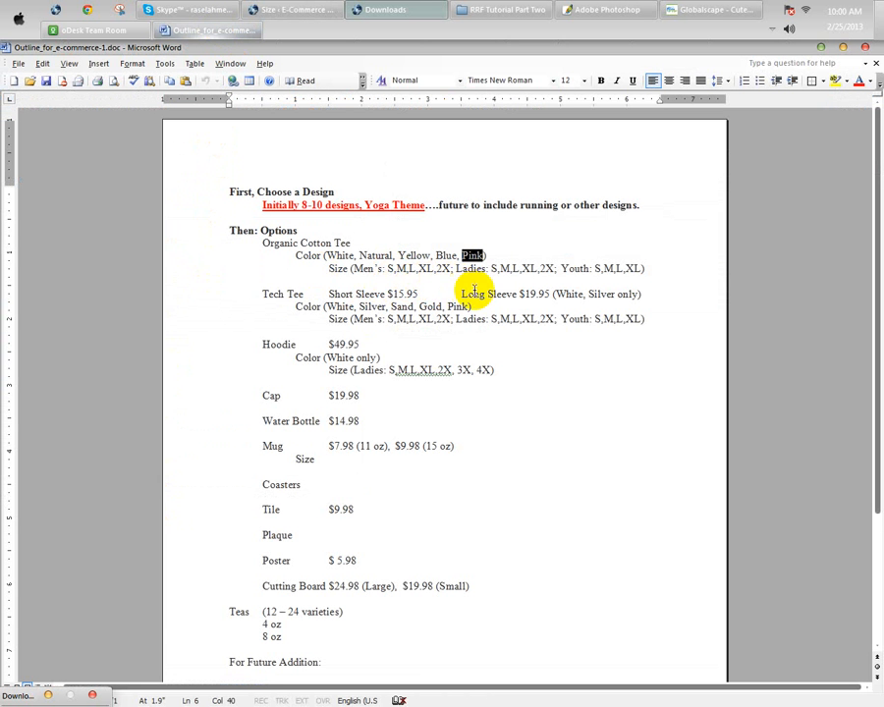
left_click(314, 10)
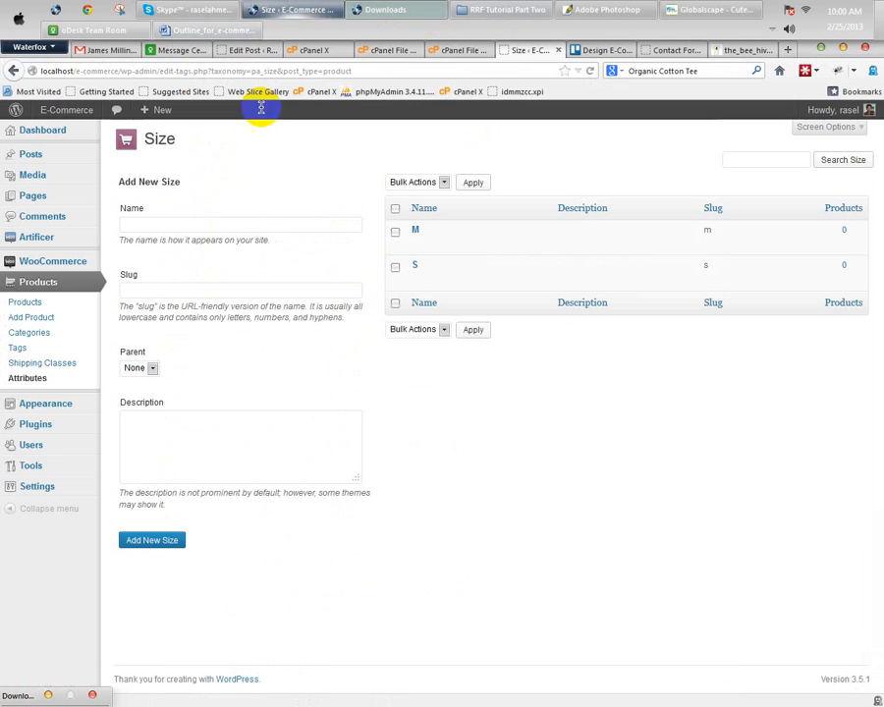
left_click(158, 222)
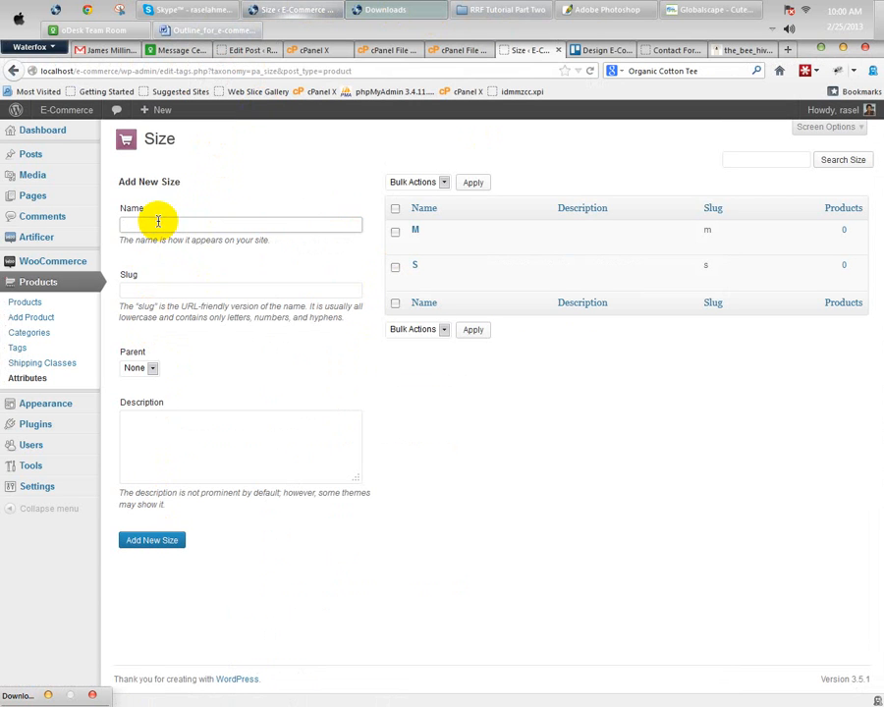
left_click(152, 542)
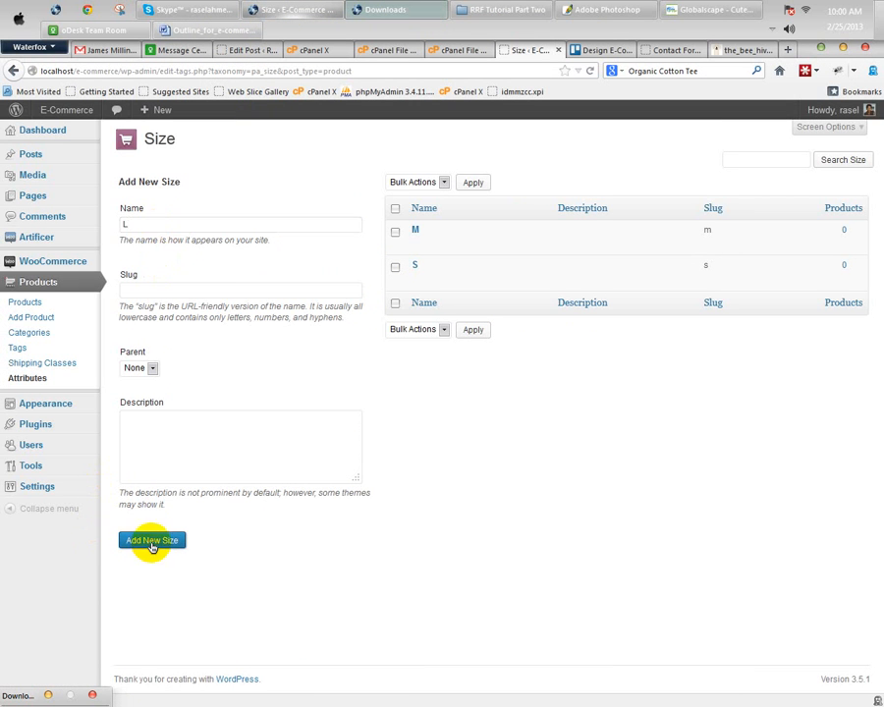
left_click(165, 225)
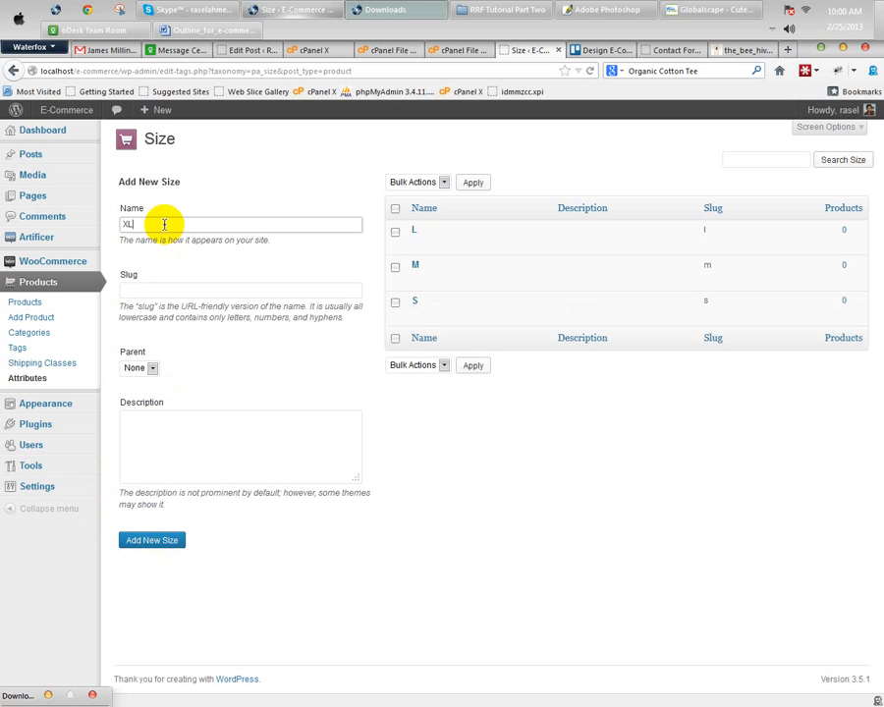
left_click(157, 542)
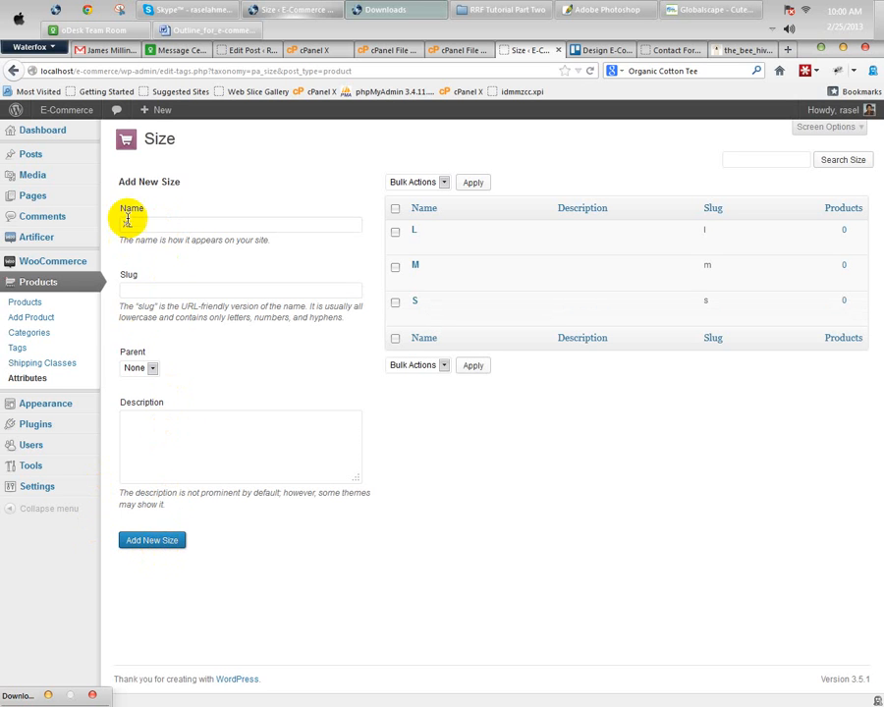
left_click(159, 225)
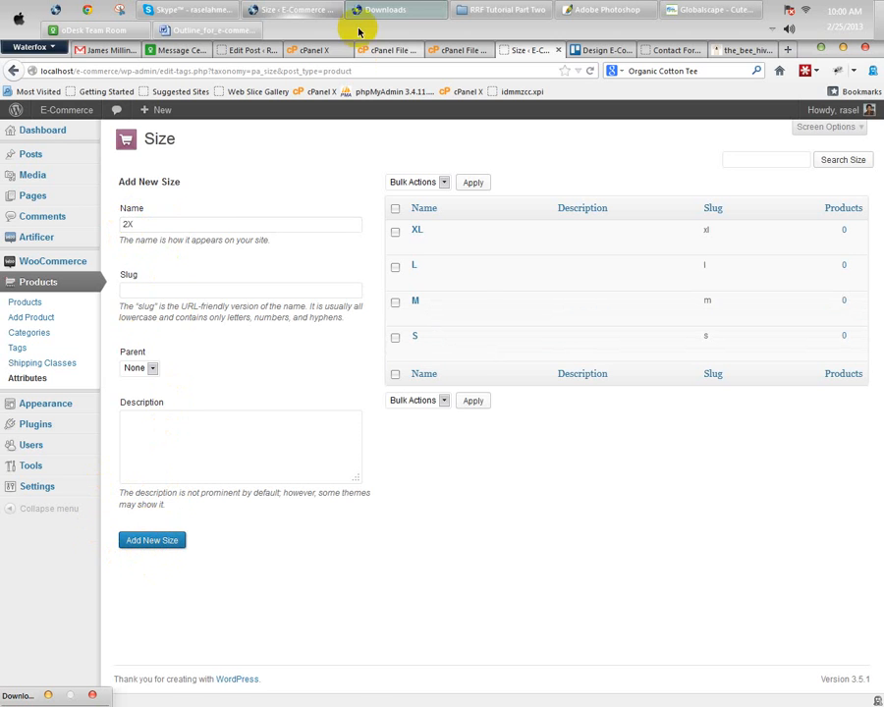
Step: Compare the Men's, Ladies and Youth size lists of the Organic Cotton Tee in the Word outline
left_click(208, 29)
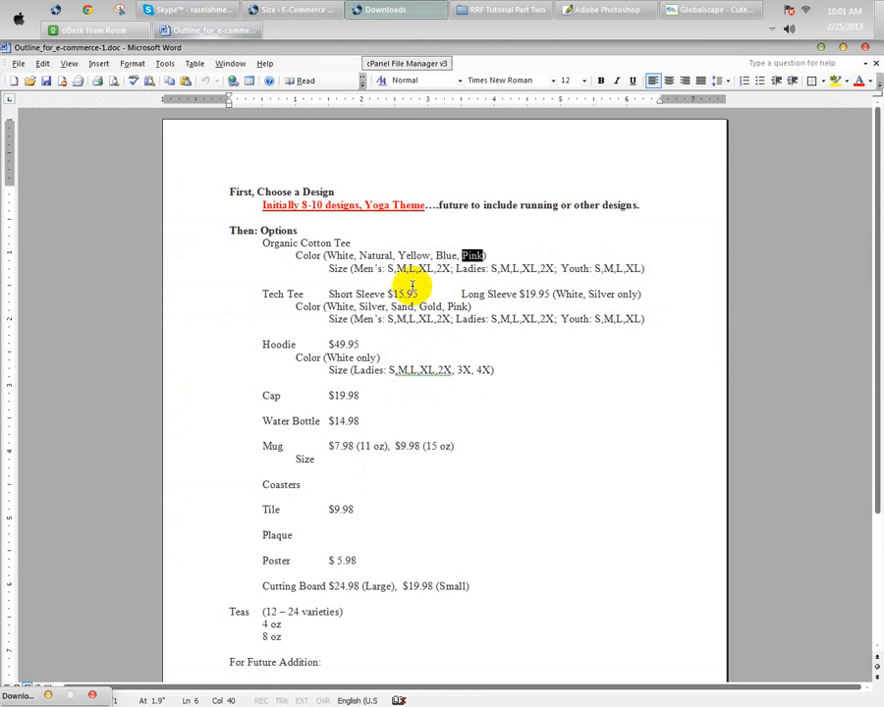
left_click_drag(384, 269, 621, 267)
left_click(502, 269)
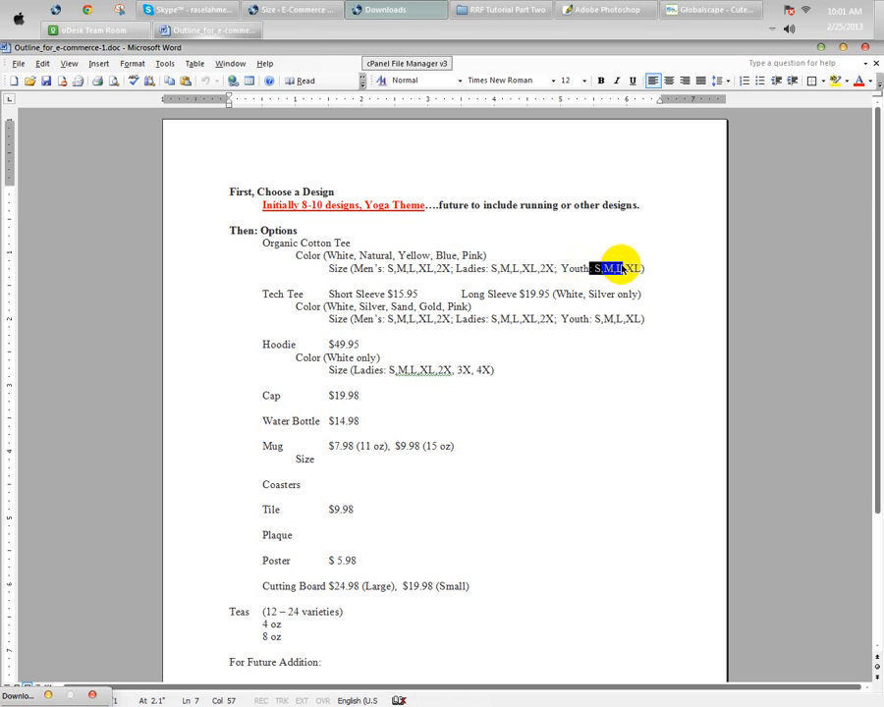
Step: Start a new WooCommerce product and title it "Organic Cotton Tee", copied from the Word outline
left_click(313, 10)
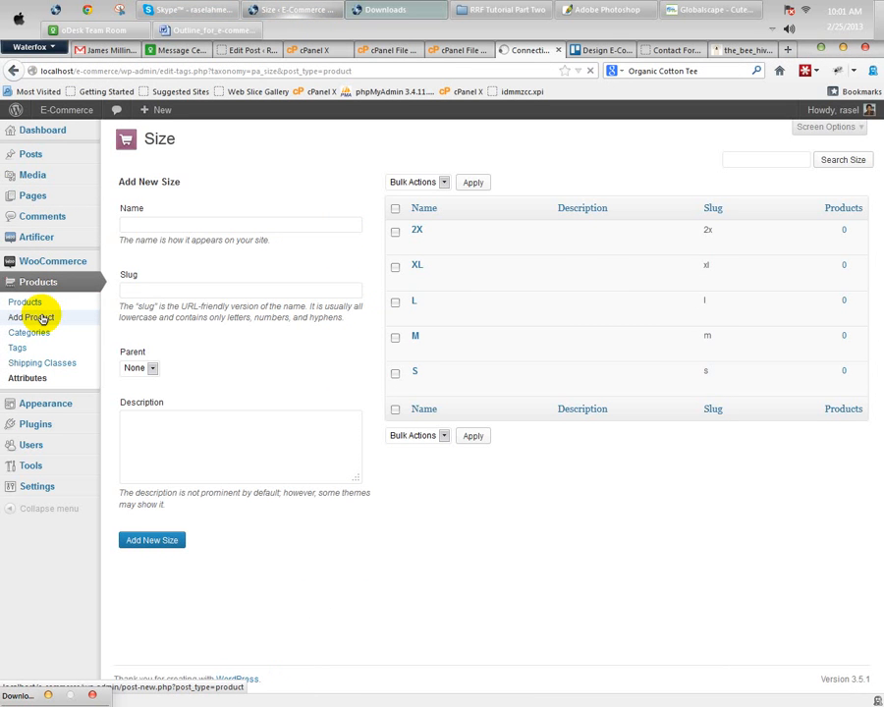
left_click(209, 30)
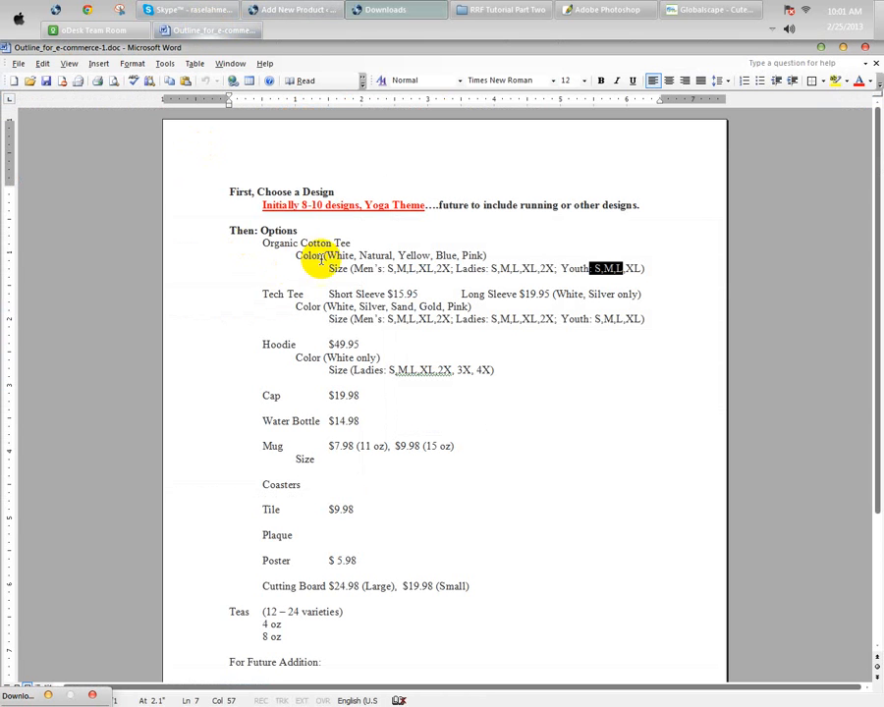
mouse_move(269, 242)
left_mouse_down()
mouse_move(346, 241)
mouse_move(252, 237)
left_mouse_up()
key("ctrl+c")
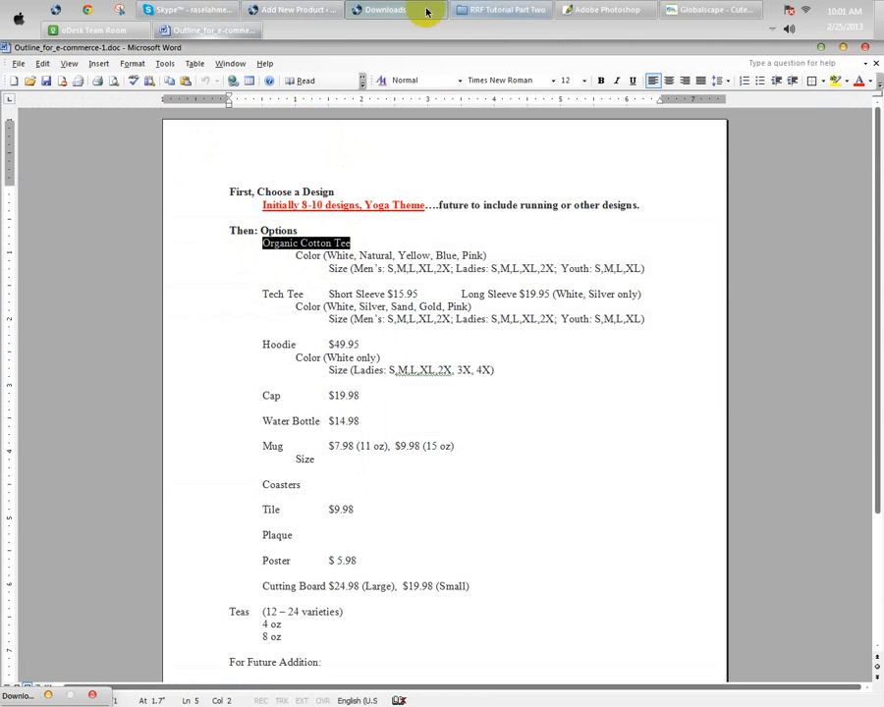
left_click(299, 10)
key("ctrl+v")
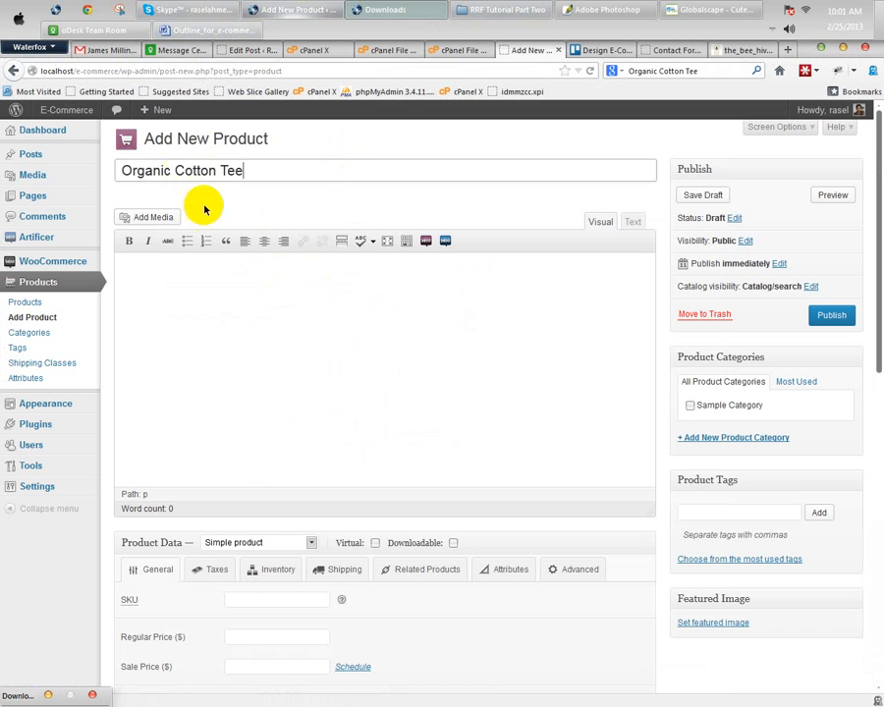
Step: Upload the_bee_hive_organic_cotton_tee.jpg from the downloaded file's e-commerce folder and set it as the product's featured image
left_click(339, 325)
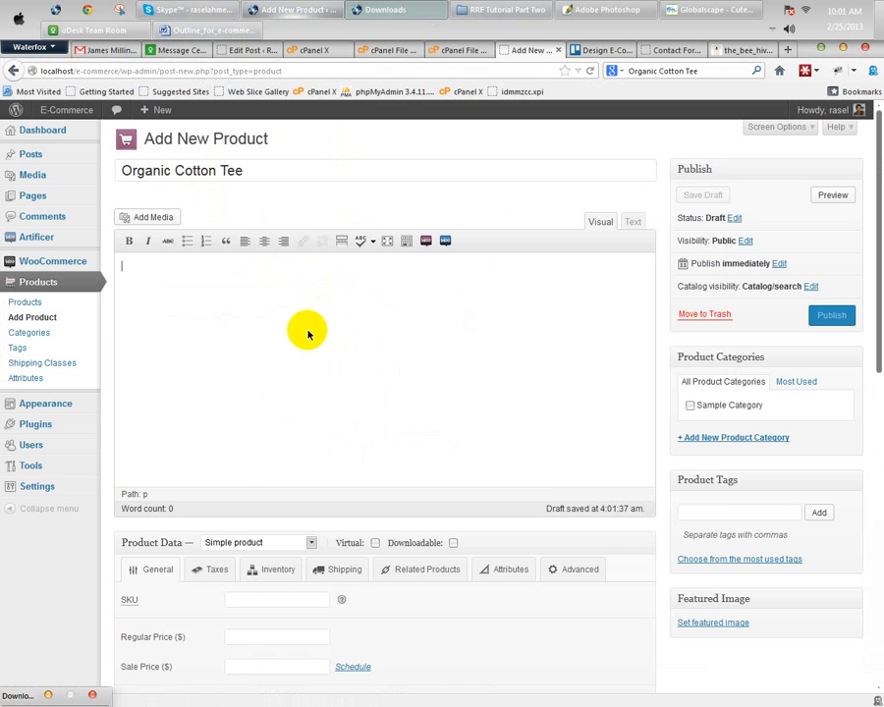
left_click(688, 623)
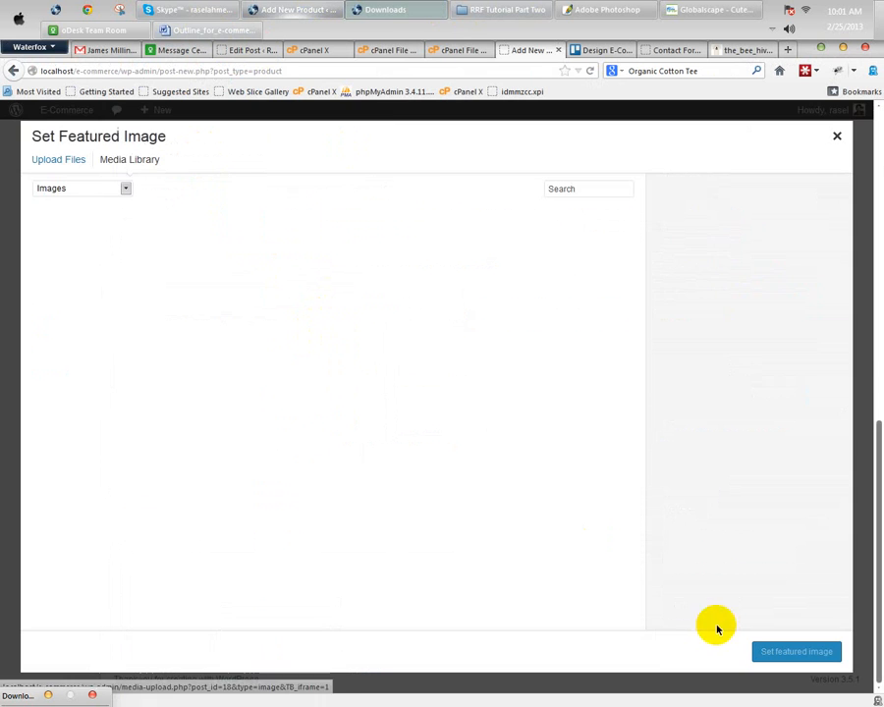
key("ctrl+j")
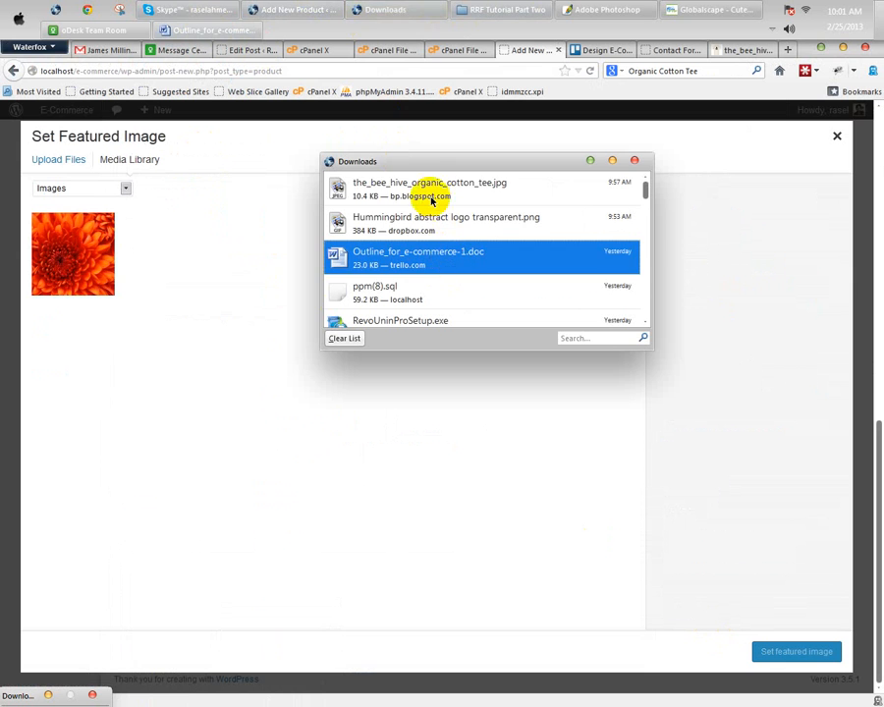
right_click(430, 196)
left_click(482, 219)
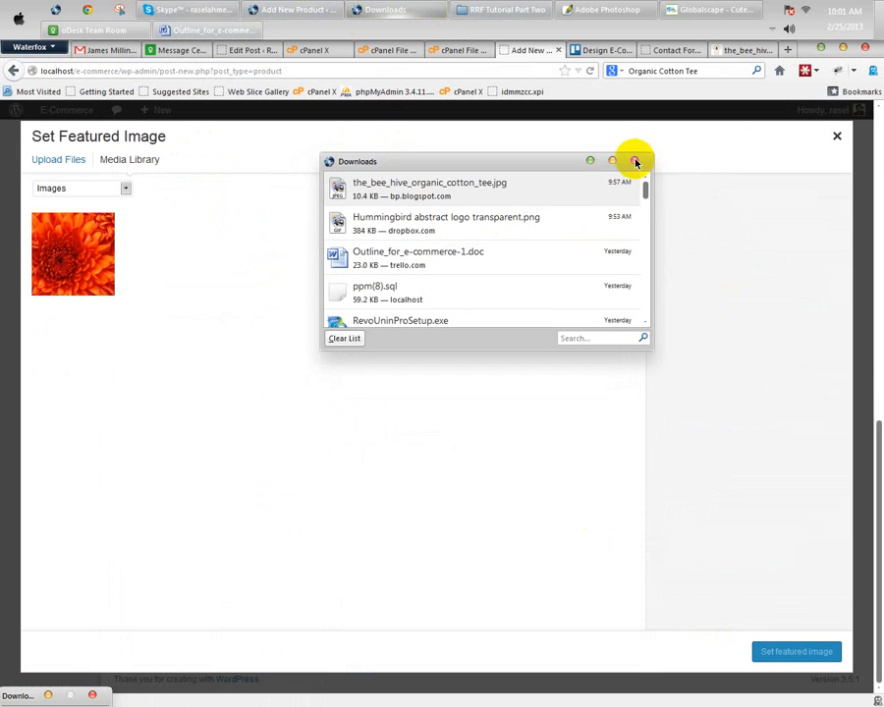
left_click(636, 162)
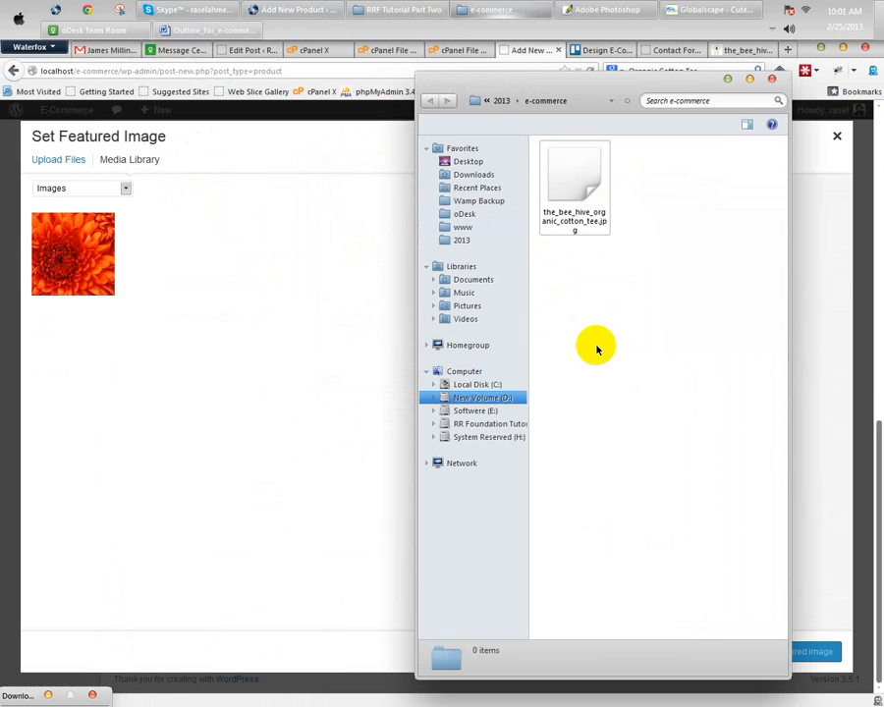
left_click_drag(575, 182, 237, 330)
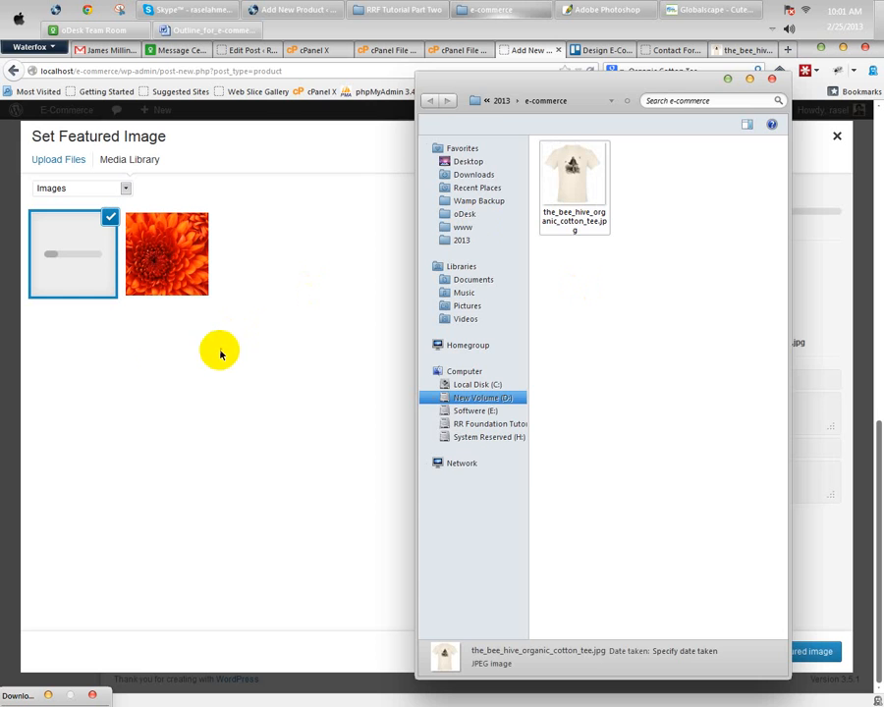
left_click(310, 153)
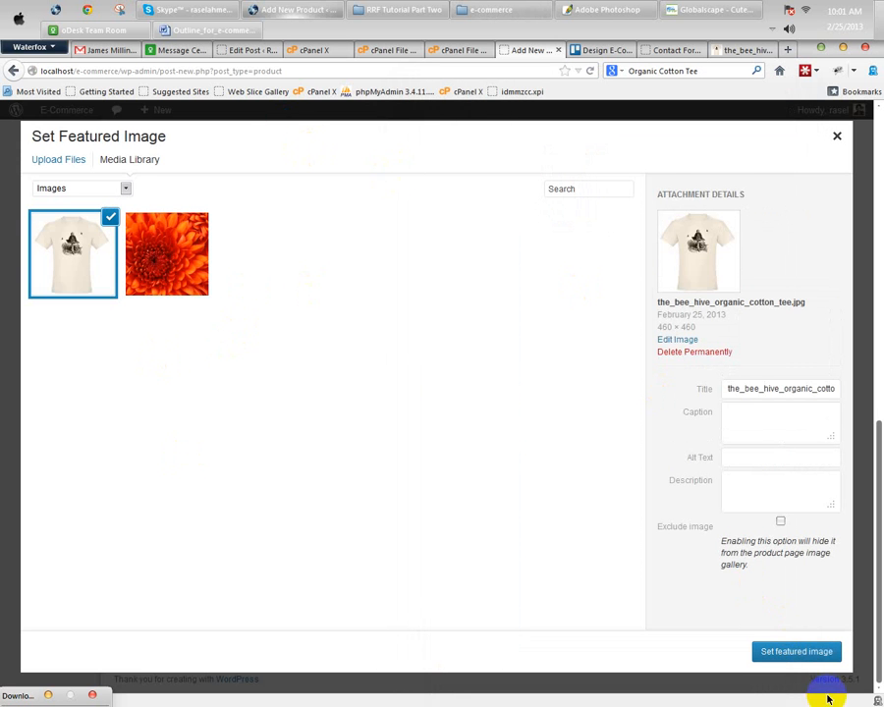
left_click(797, 651)
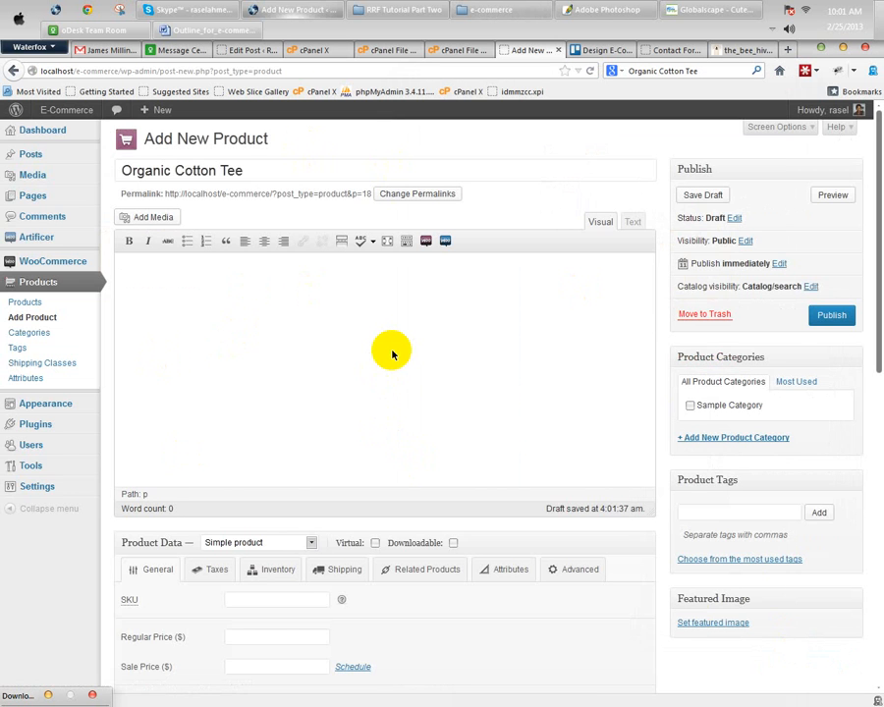
Step: Set the regular price to 50 and add the Color attribute with all its terms, visible on the product page
scroll(392, 354, "down", 4)
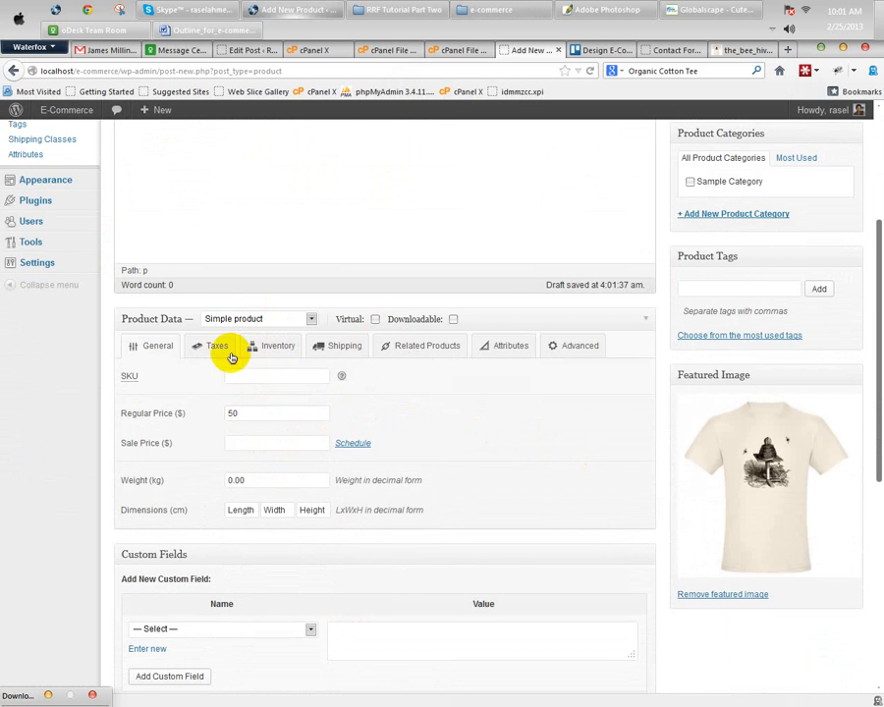
left_click(513, 350)
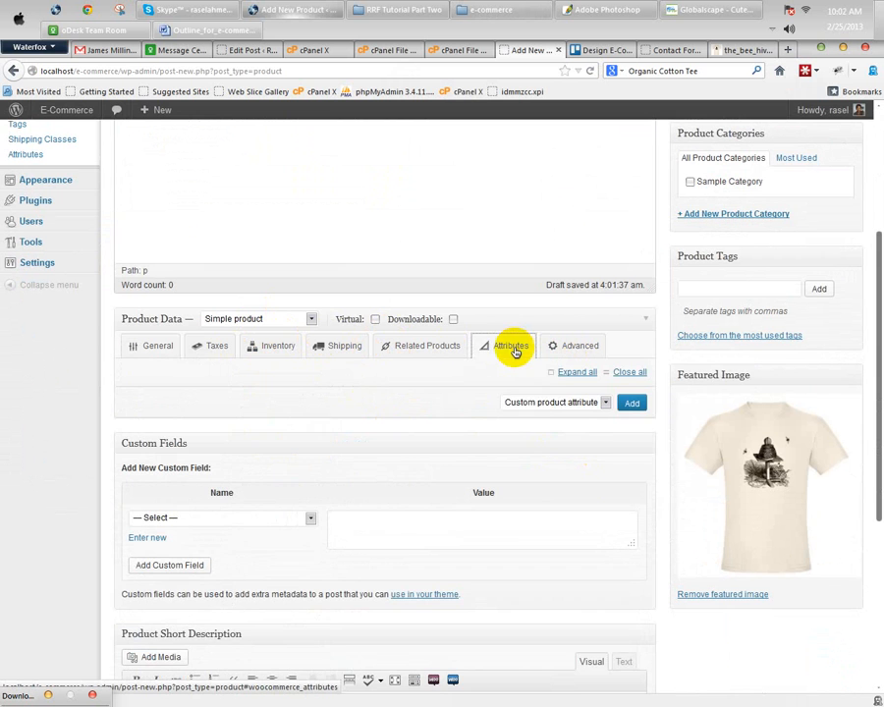
left_click(545, 401)
left_click(519, 426)
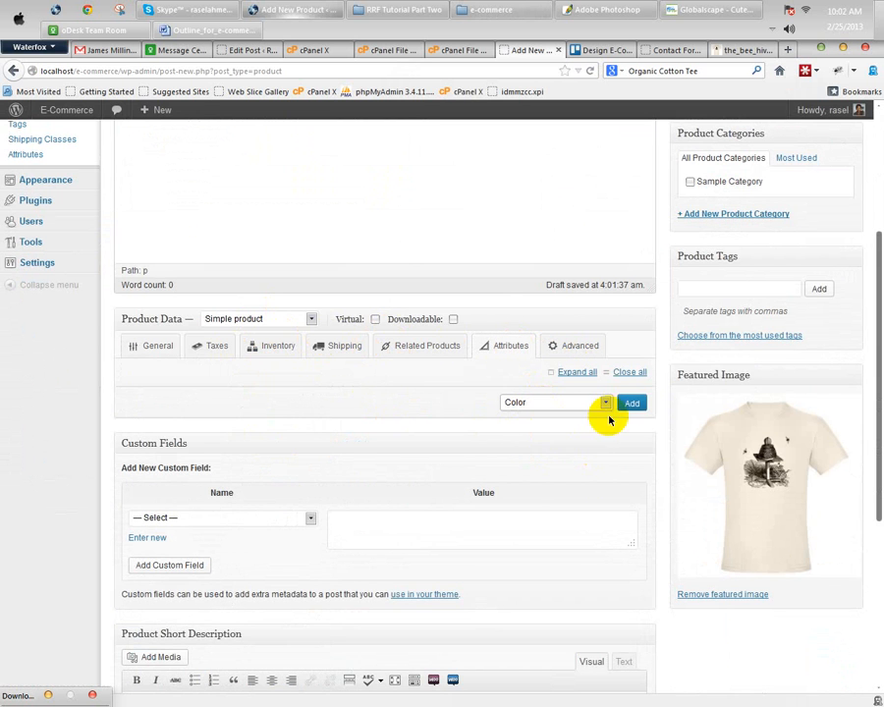
left_click(631, 406)
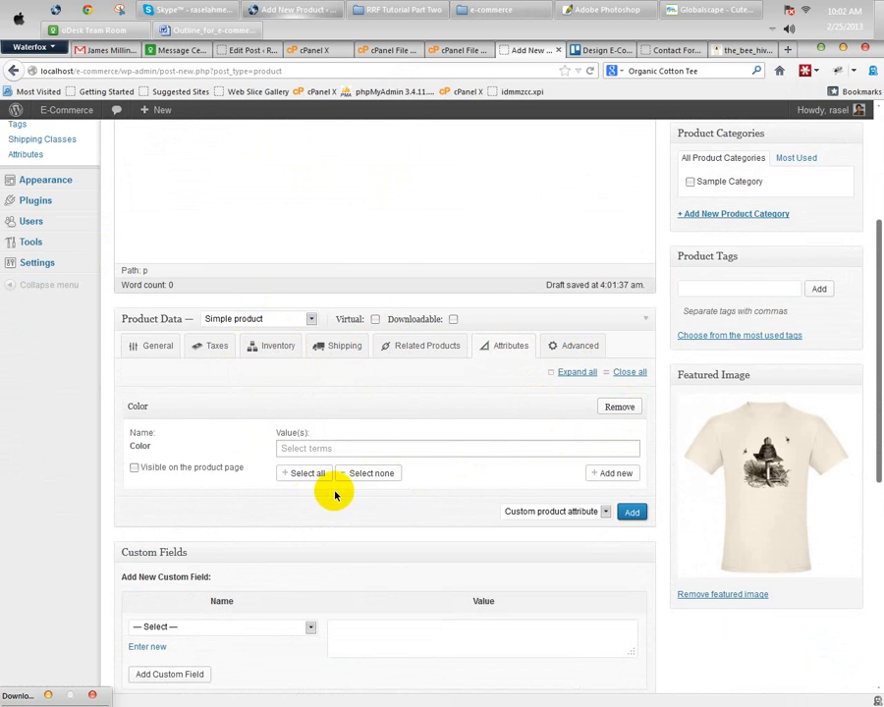
left_click(309, 476)
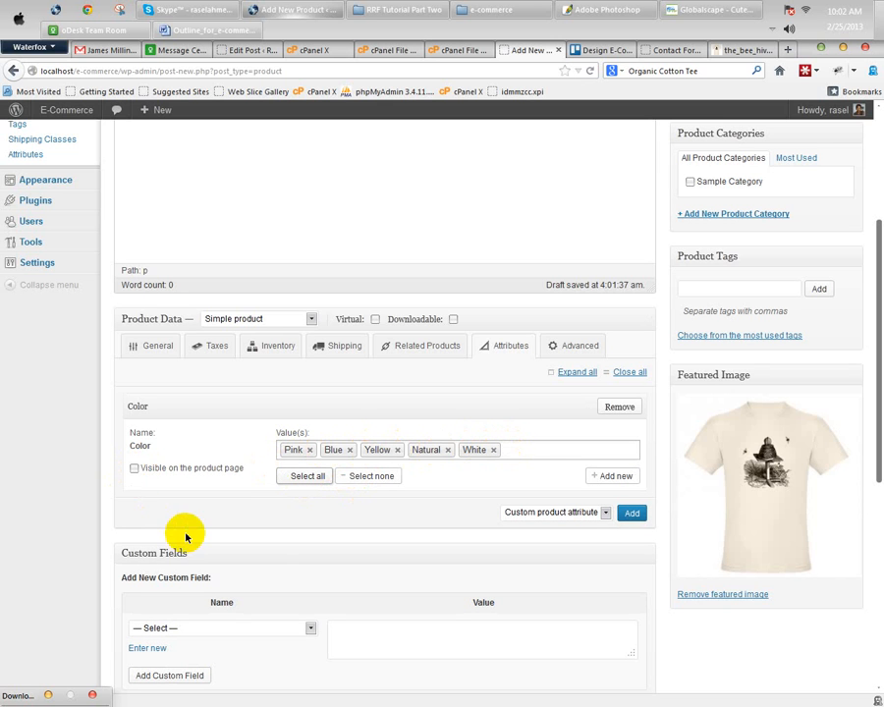
left_click(133, 470)
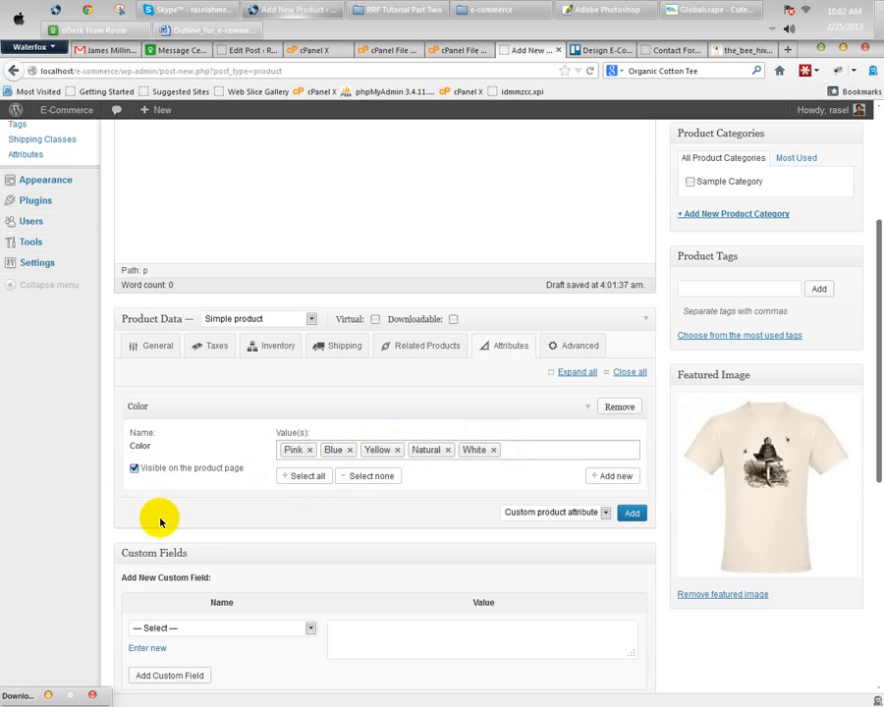
Step: Check the Organic Cotton Tee options in the Word outline and publish the product
left_click(183, 31)
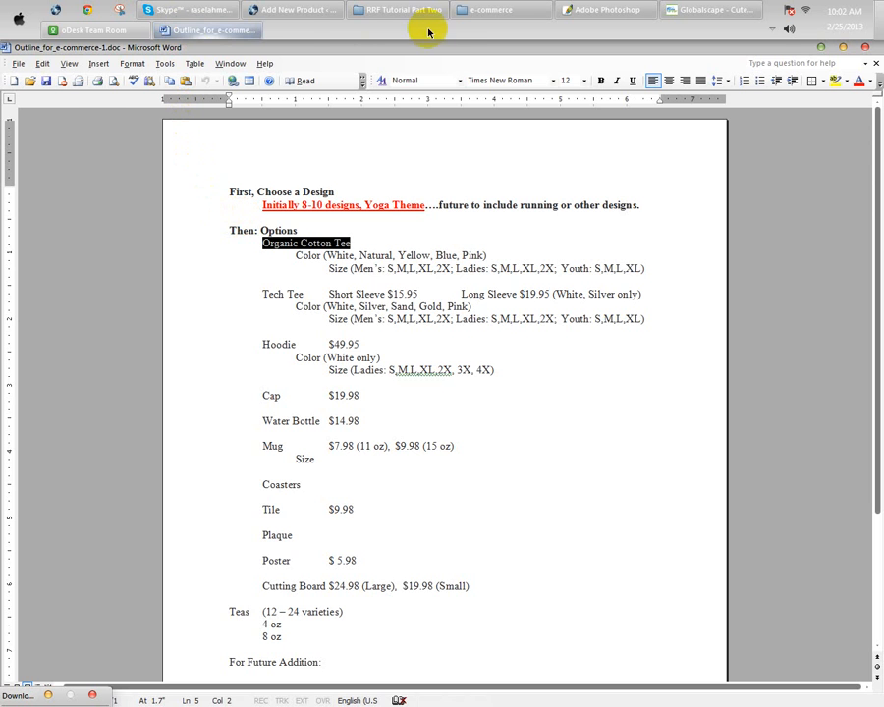
left_click(295, 12)
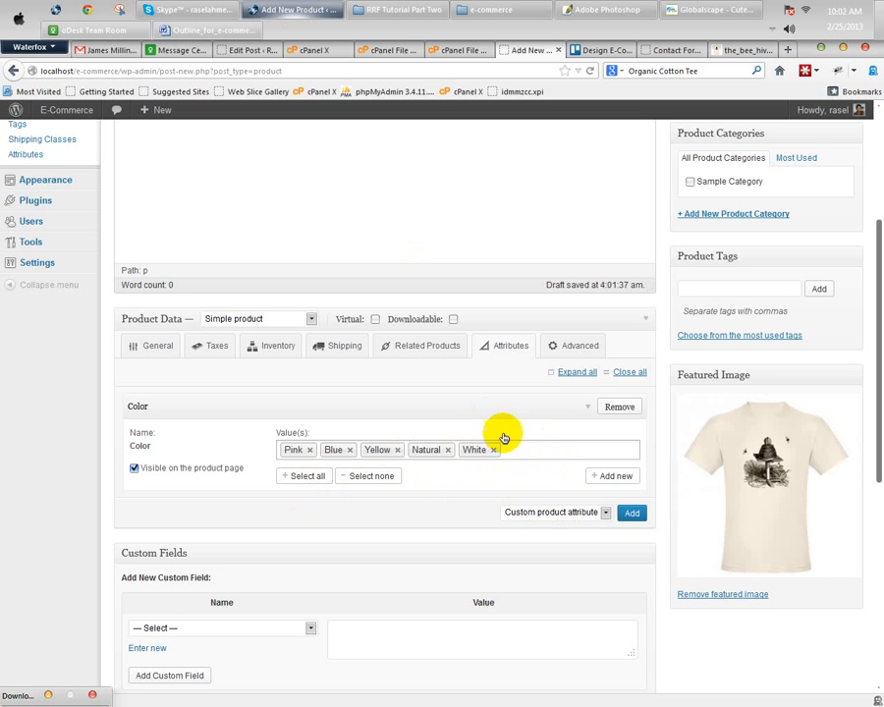
scroll(505, 491, "up", 3)
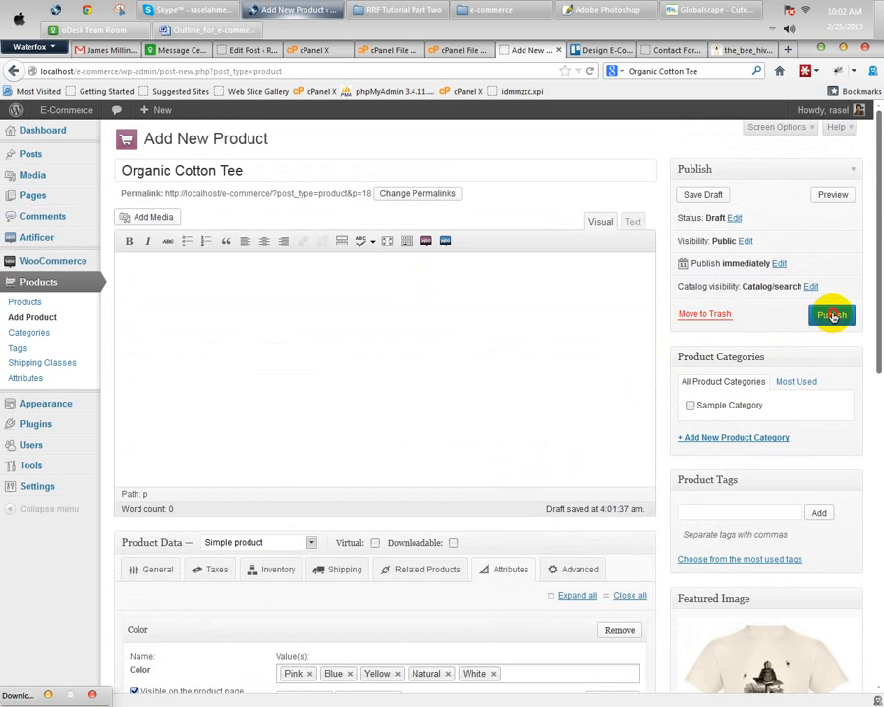
left_click(832, 315)
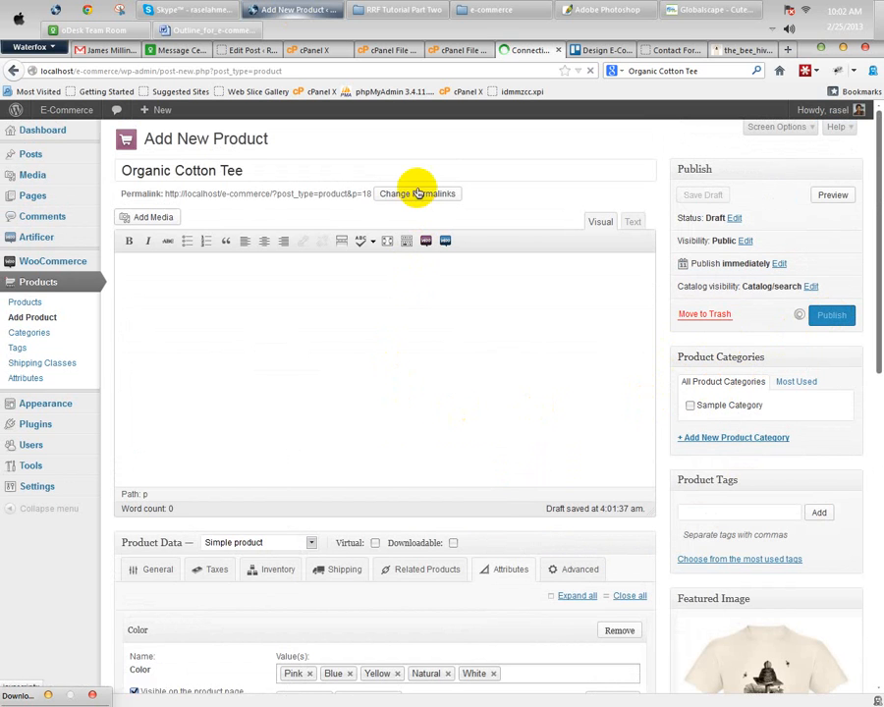
Step: View the published Organic Cotton Tee page in a new tab and examine its price and additional information
middle_click(491, 233)
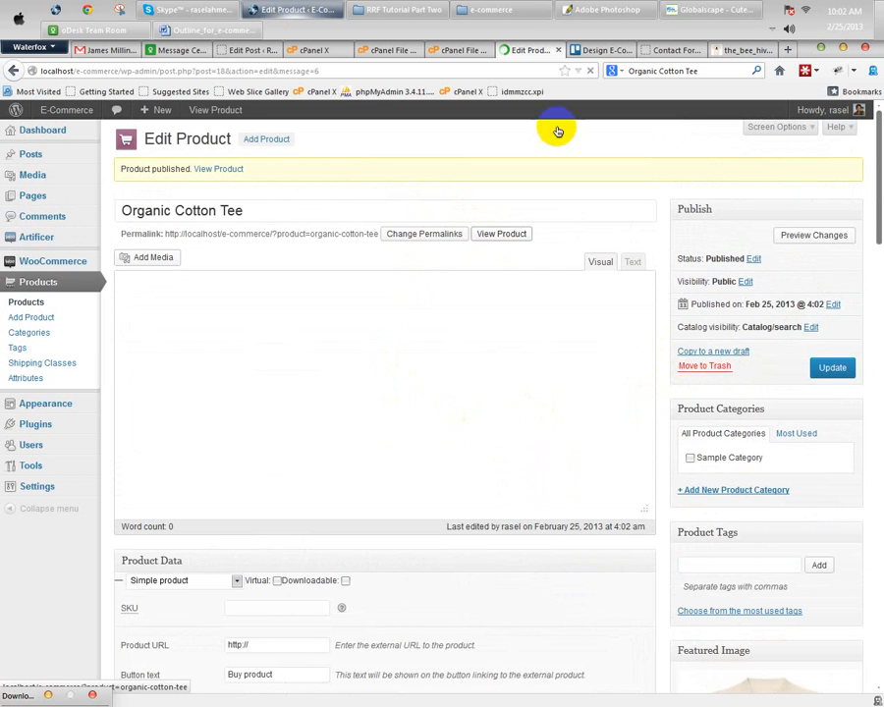
left_click(580, 54)
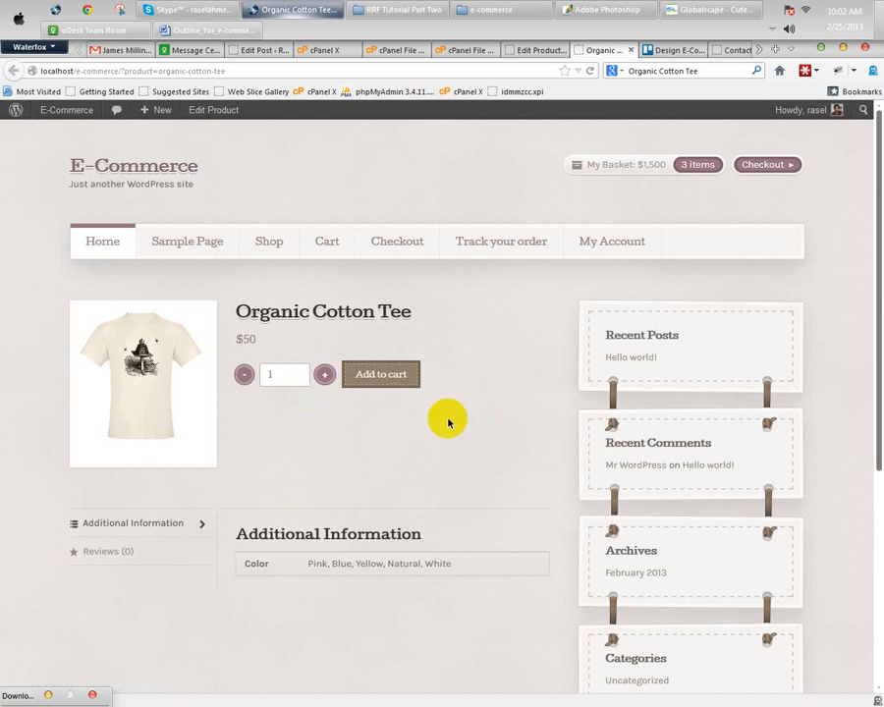
scroll(478, 347, "down", 5)
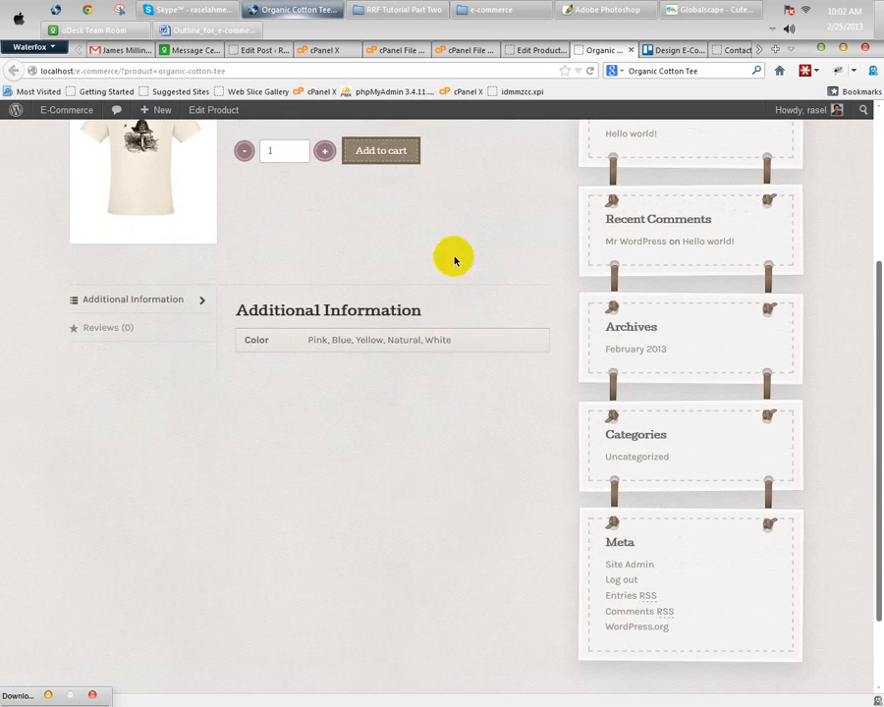
scroll(362, 429, "up", 5)
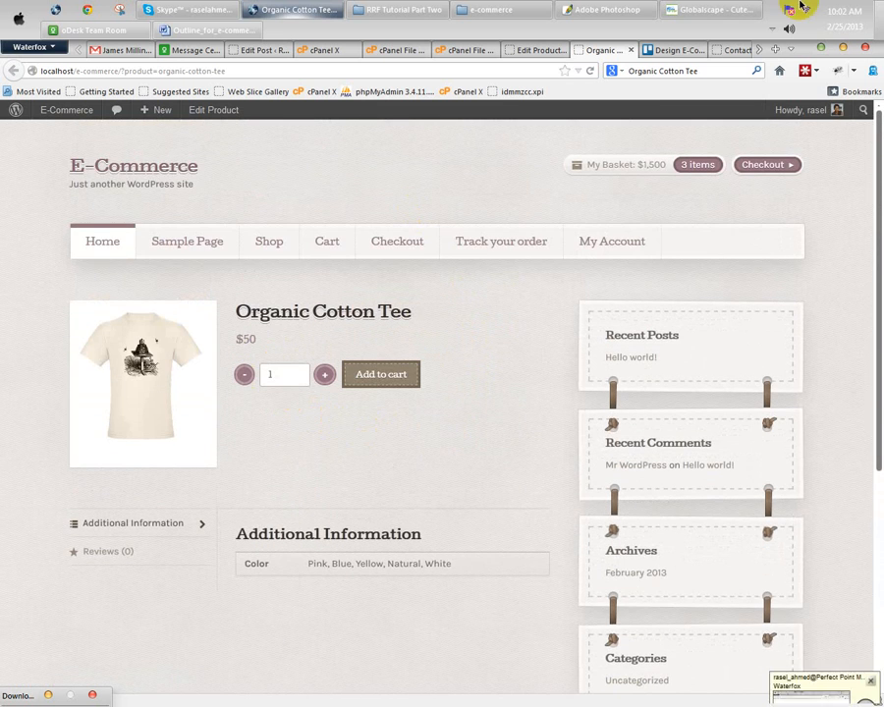
Step: Return to the product editor and inspect the values of the tee's Color attribute
left_click(535, 50)
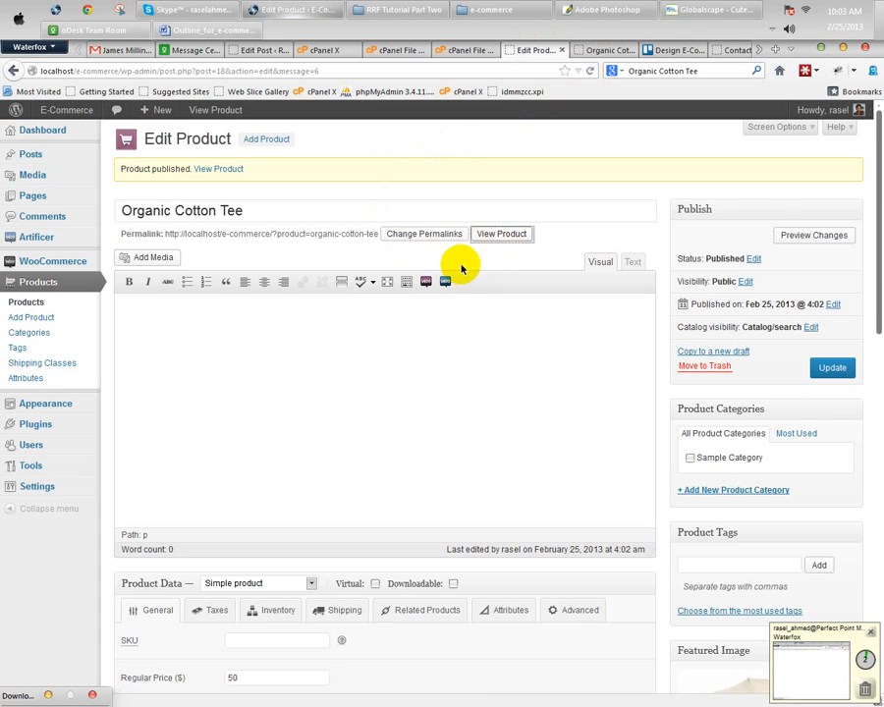
scroll(441, 480, "down", 3)
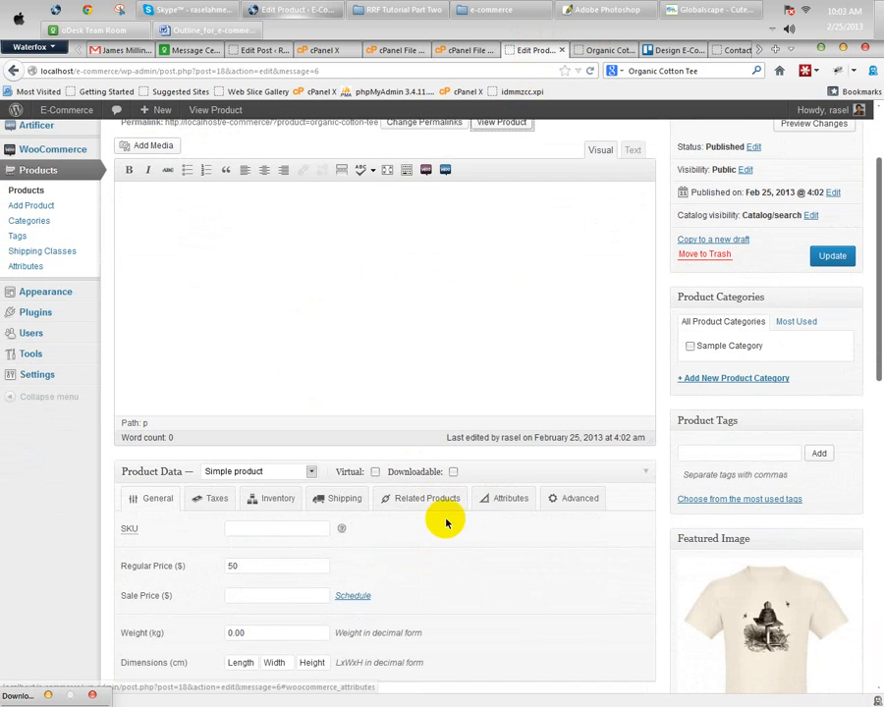
left_click(509, 498)
scroll(400, 530, "down", 3)
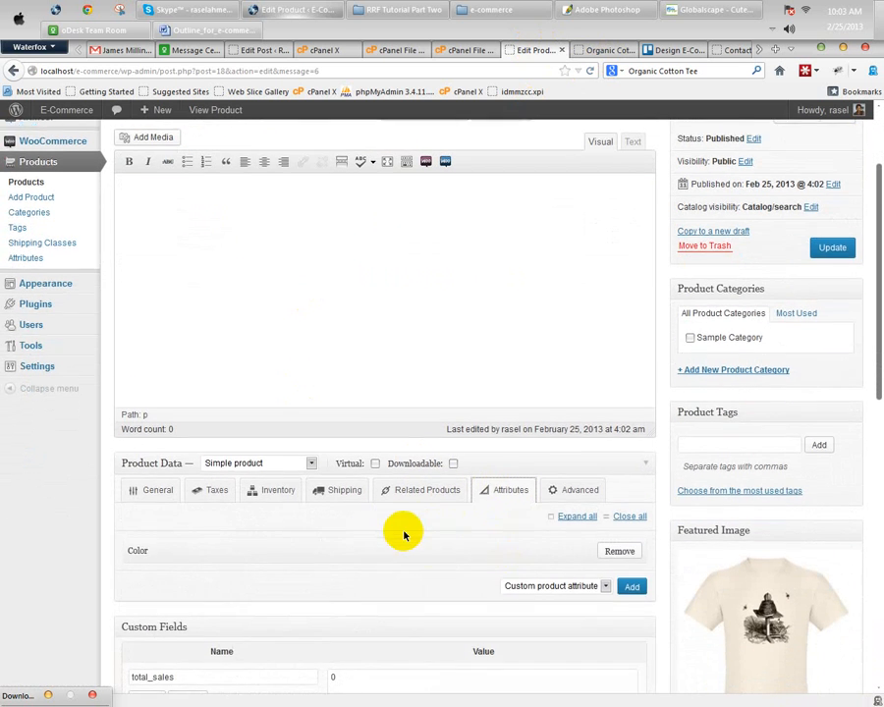
scroll(327, 471, "down", 5)
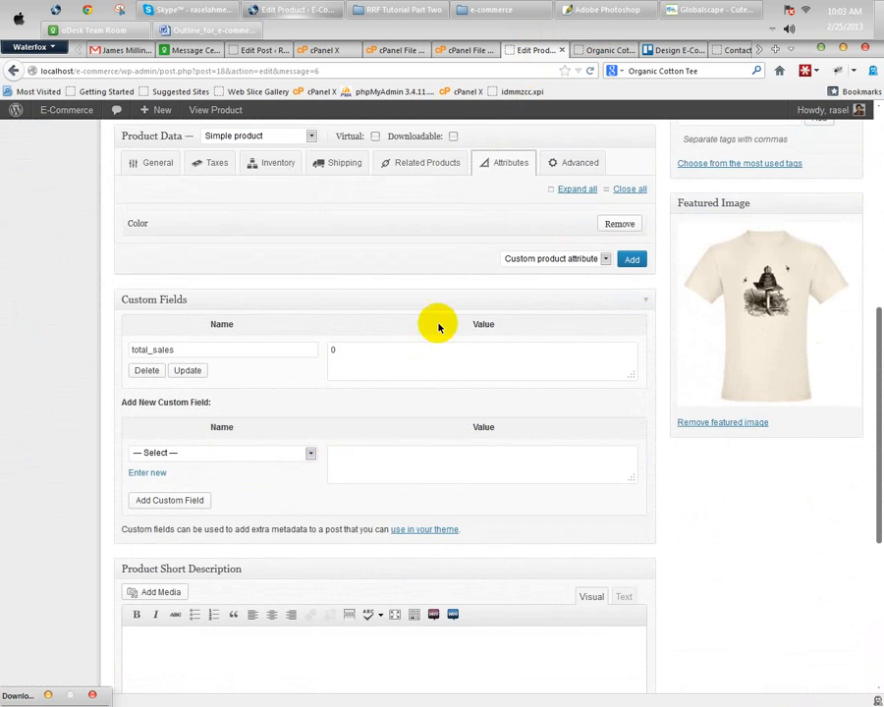
scroll(410, 371, "up", 2)
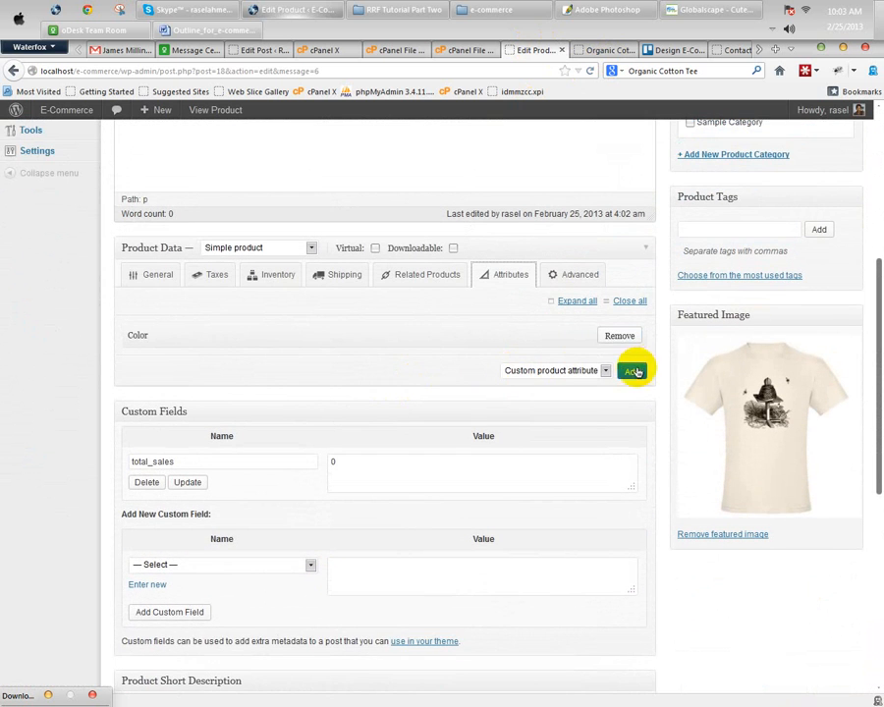
left_click(318, 336)
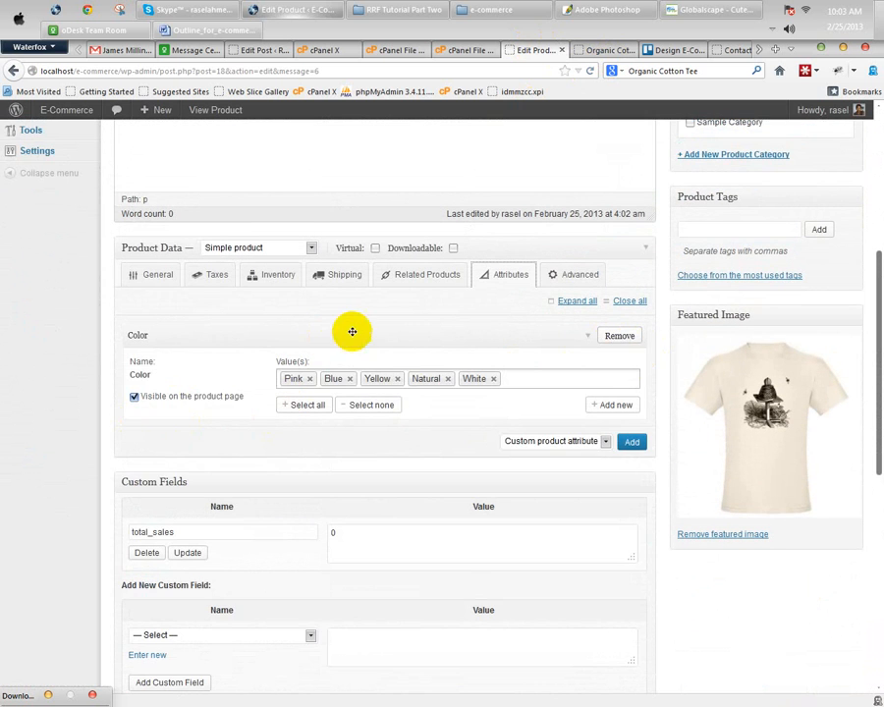
Step: Add a new product attribute named Type that uses the Select type
scroll(364, 329, "up", 9)
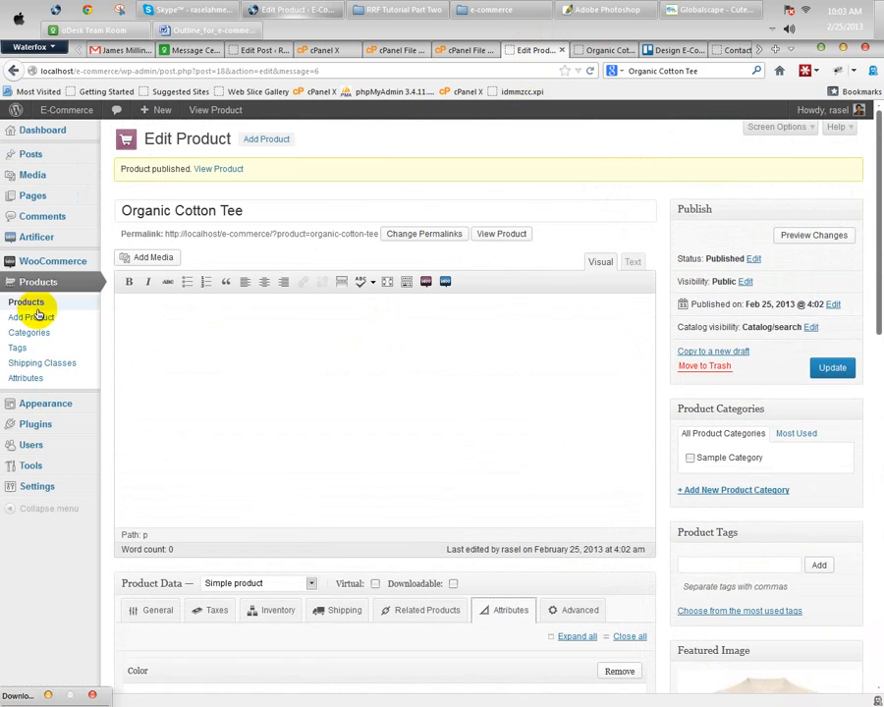
left_click(25, 379)
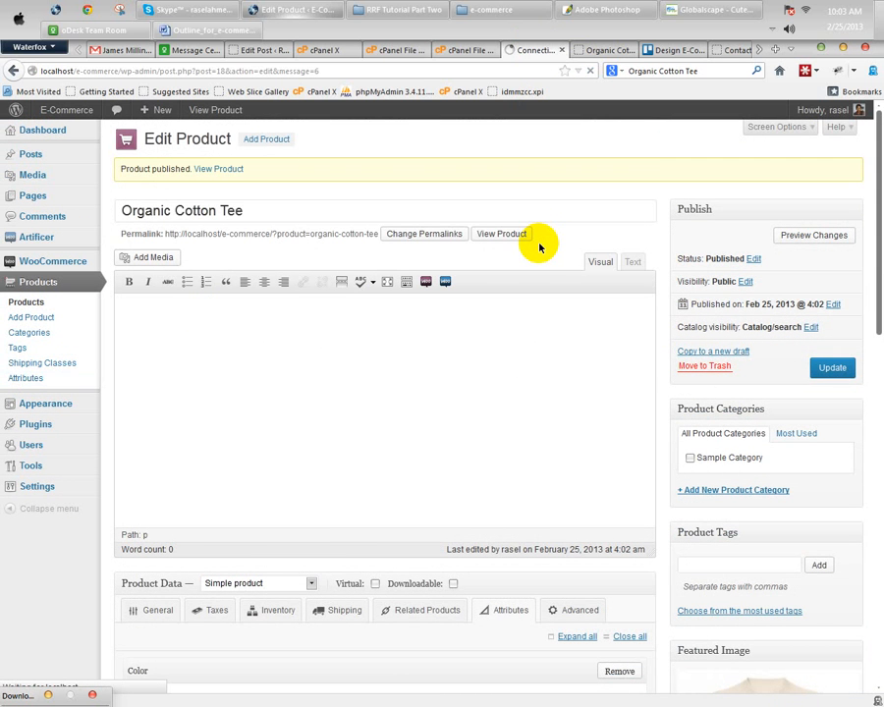
left_click(235, 257)
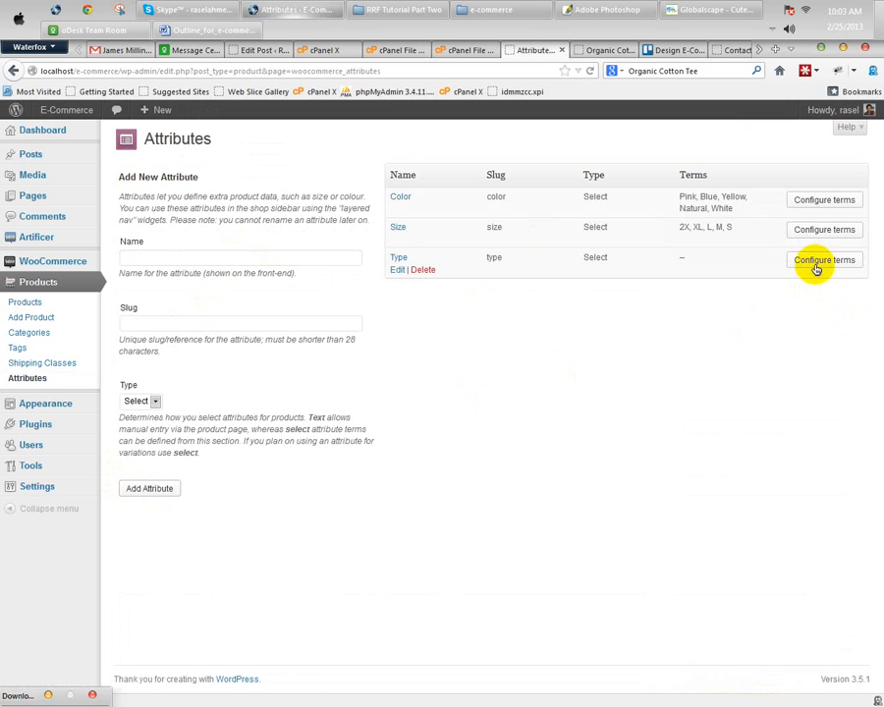
Step: Add the term Men to the Type attribute
left_click(815, 262)
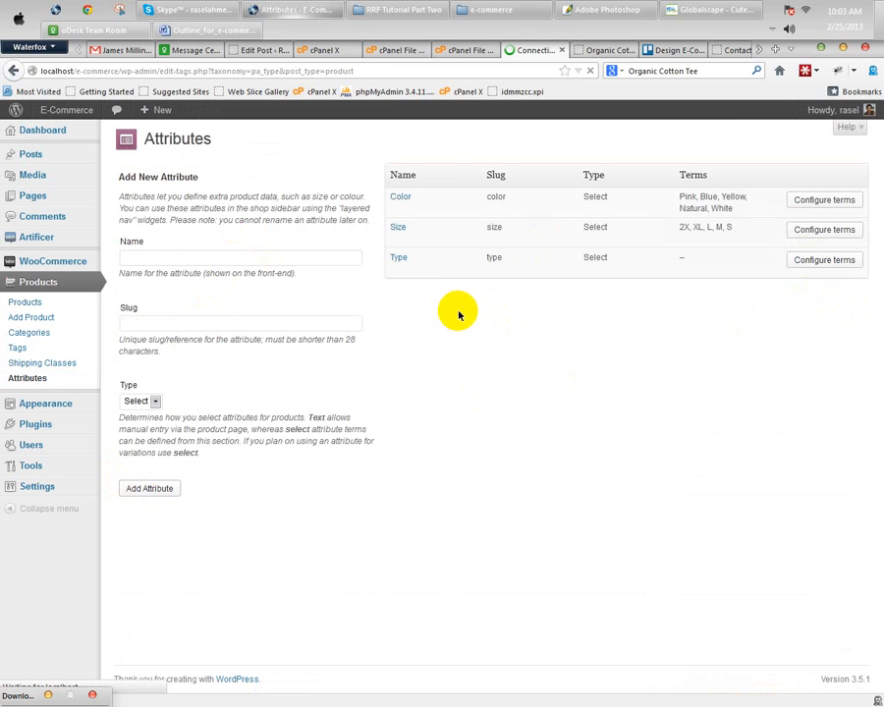
left_click(218, 228)
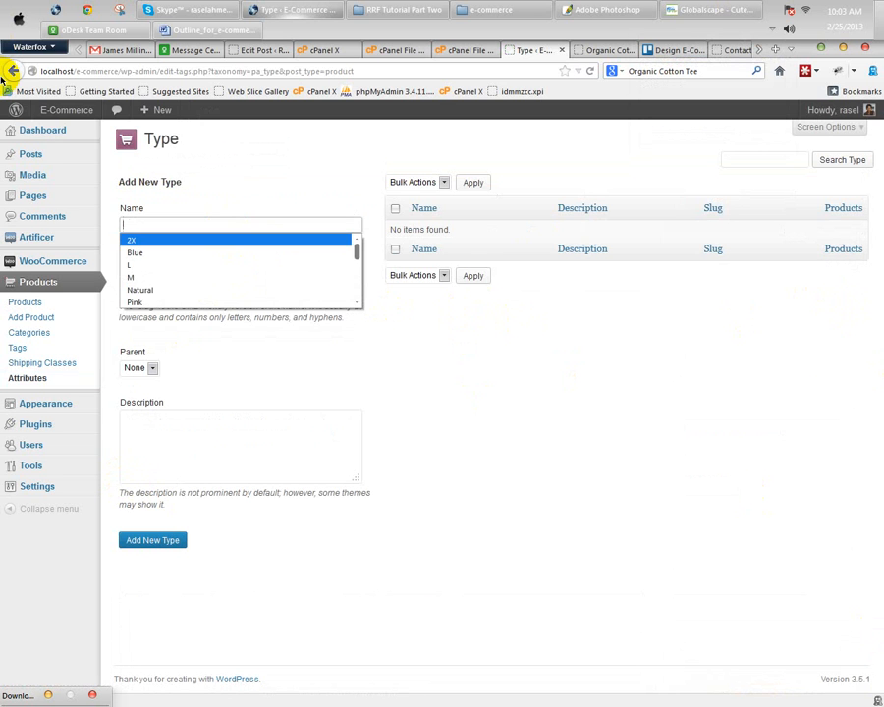
type("Men")
left_click(125, 546)
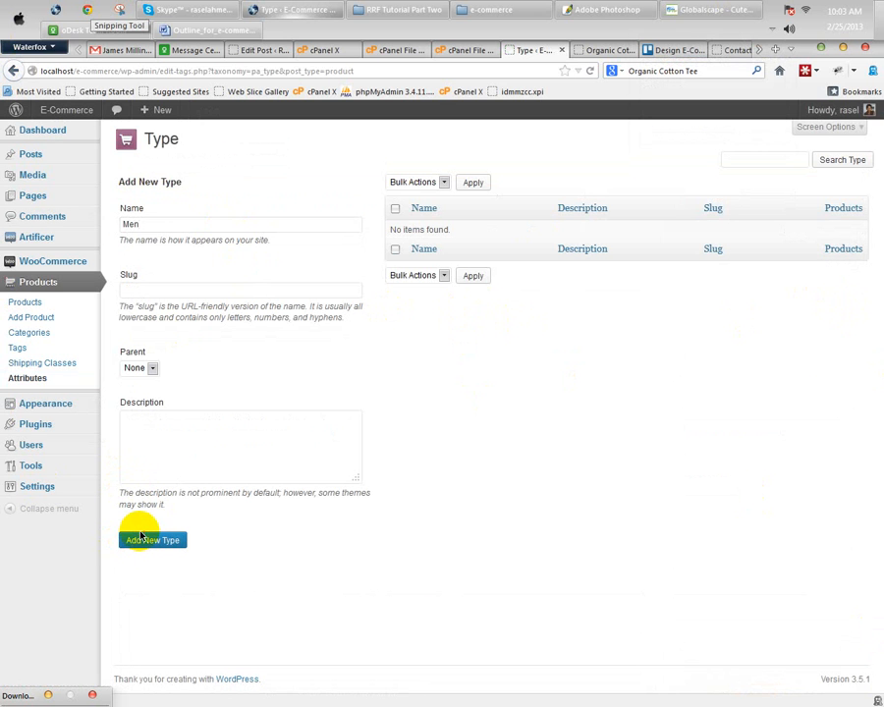
Step: Add the term Woman to the Type attribute
left_click(148, 225)
type("Wome")
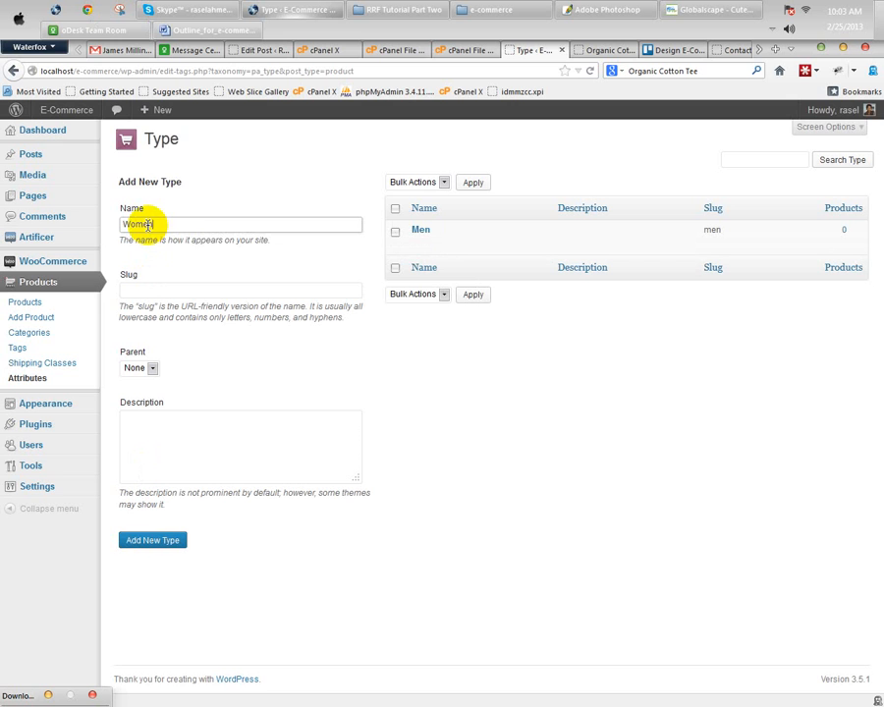
type("n")
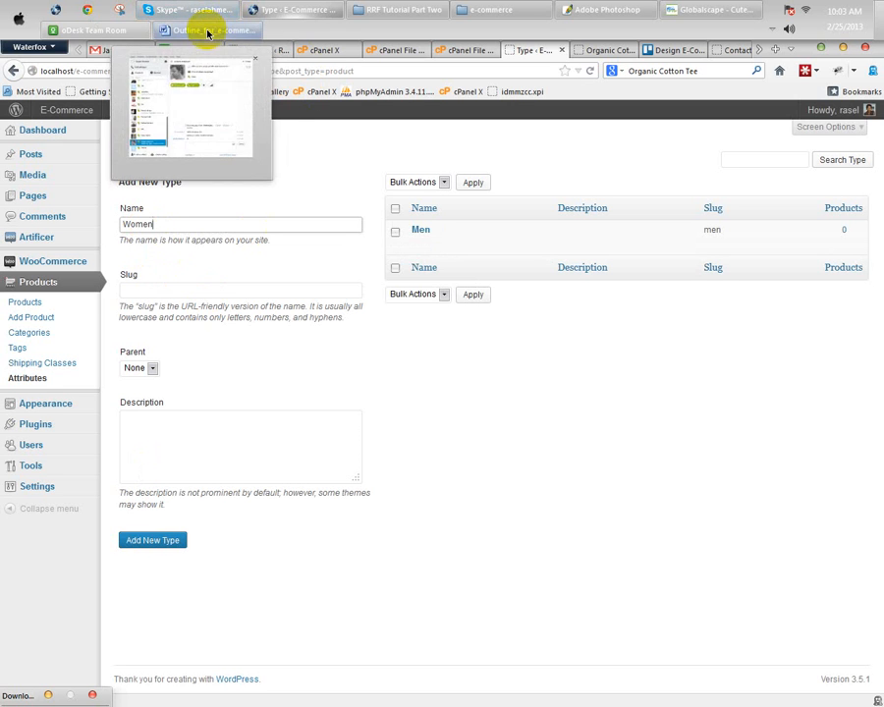
left_click(147, 225)
key("BackSpace")
type("a")
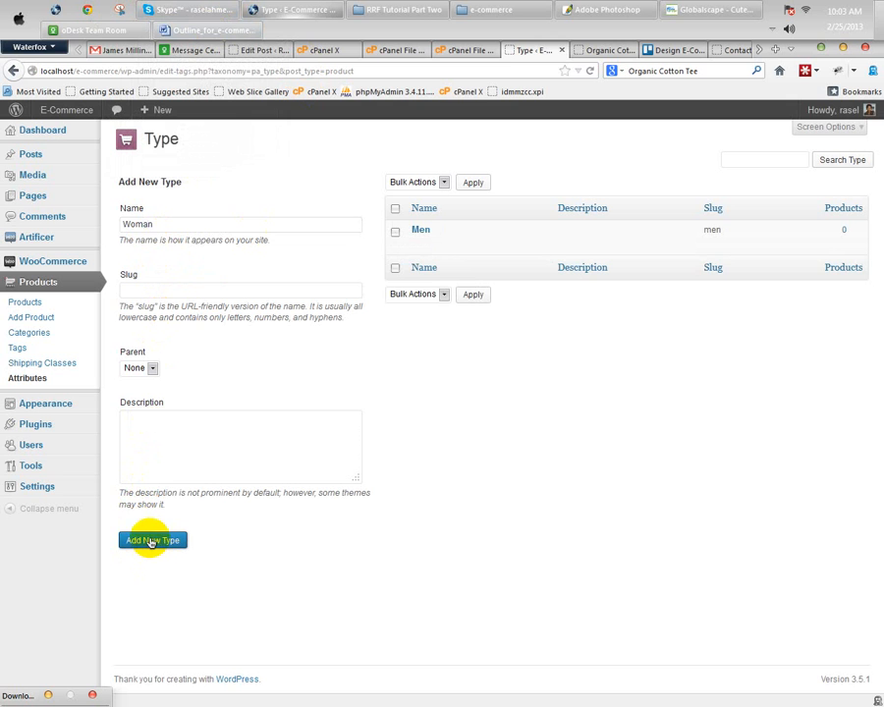
left_click(150, 541)
Step: Open the Organic Cotton Tee for editing and set its product type to Variable product
left_click(27, 301)
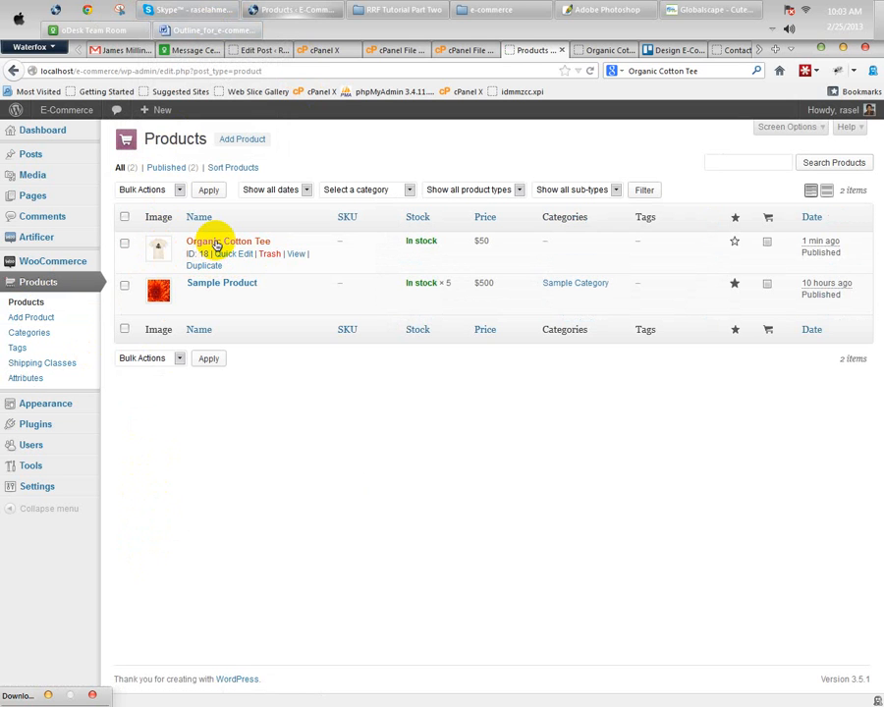
left_click(216, 242)
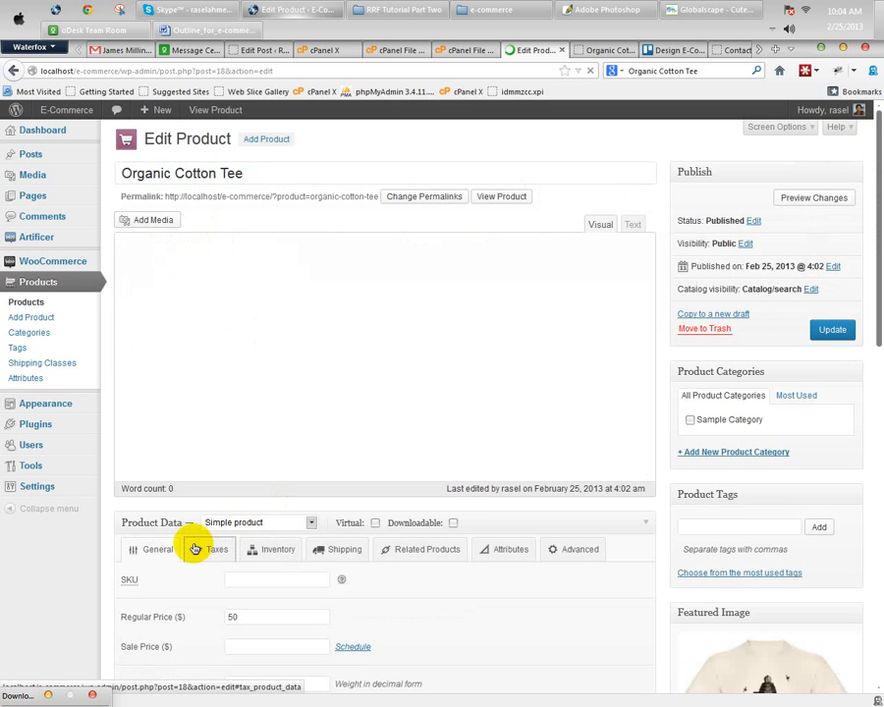
left_click(208, 550)
left_click(148, 549)
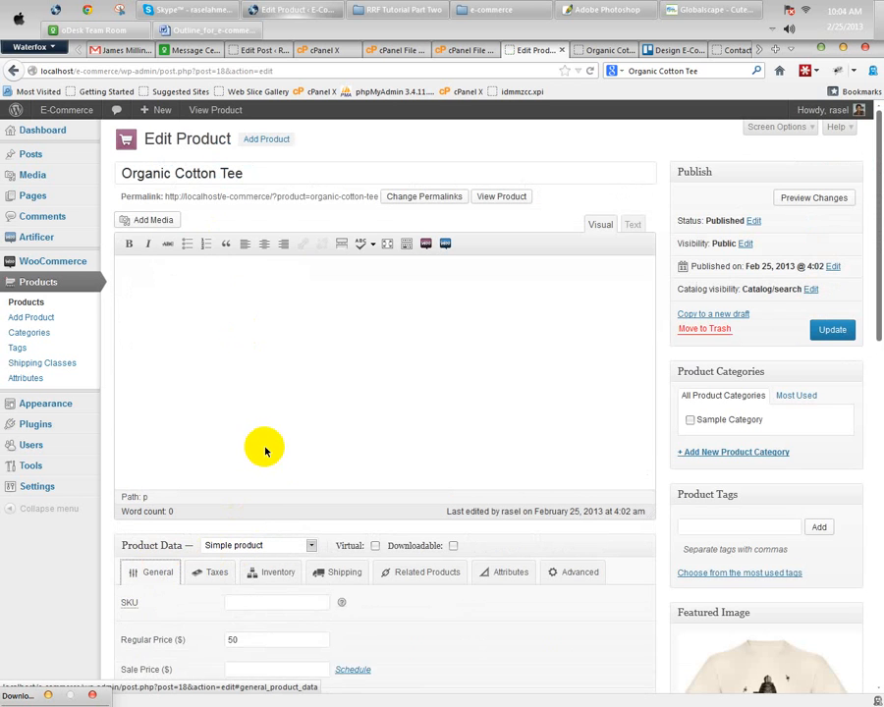
scroll(265, 451, "down", 4)
left_click(241, 322)
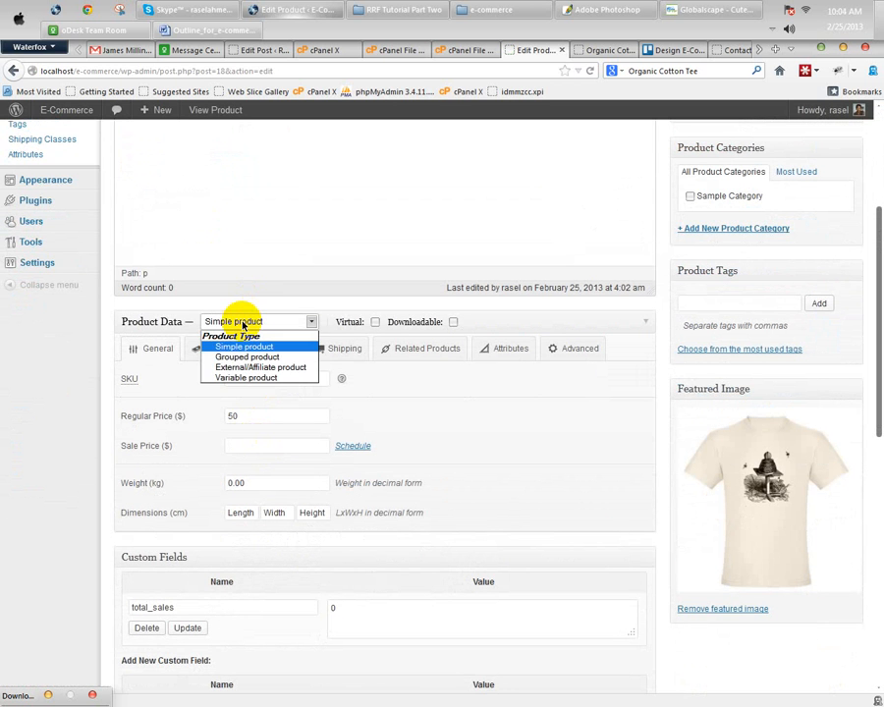
left_click(215, 380)
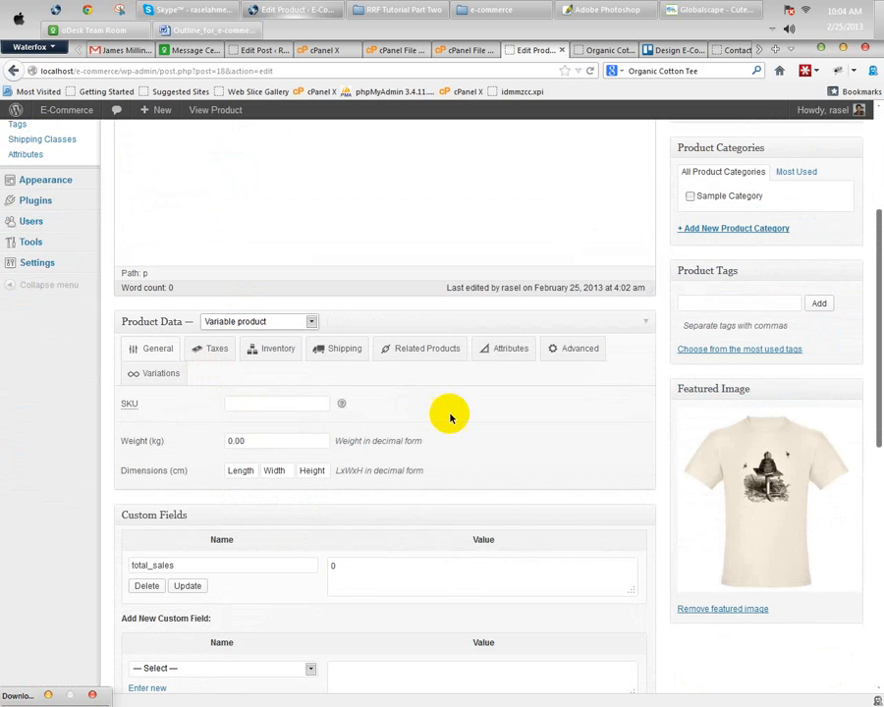
Step: Add the Type attribute to the tee with all of its values, Woman and Men
scroll(443, 418, "down", 2)
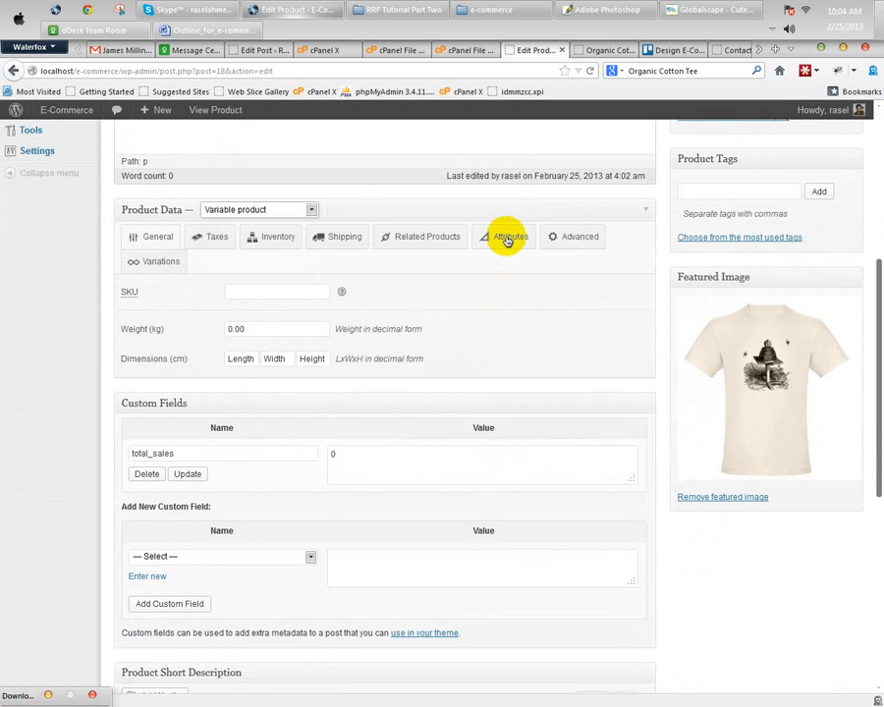
left_click(505, 239)
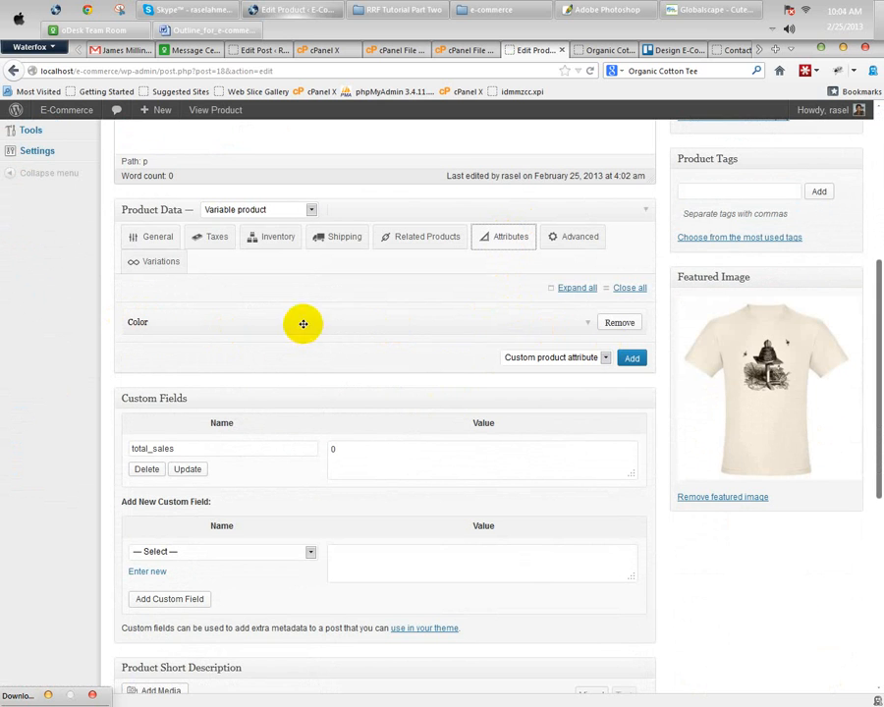
left_click(558, 357)
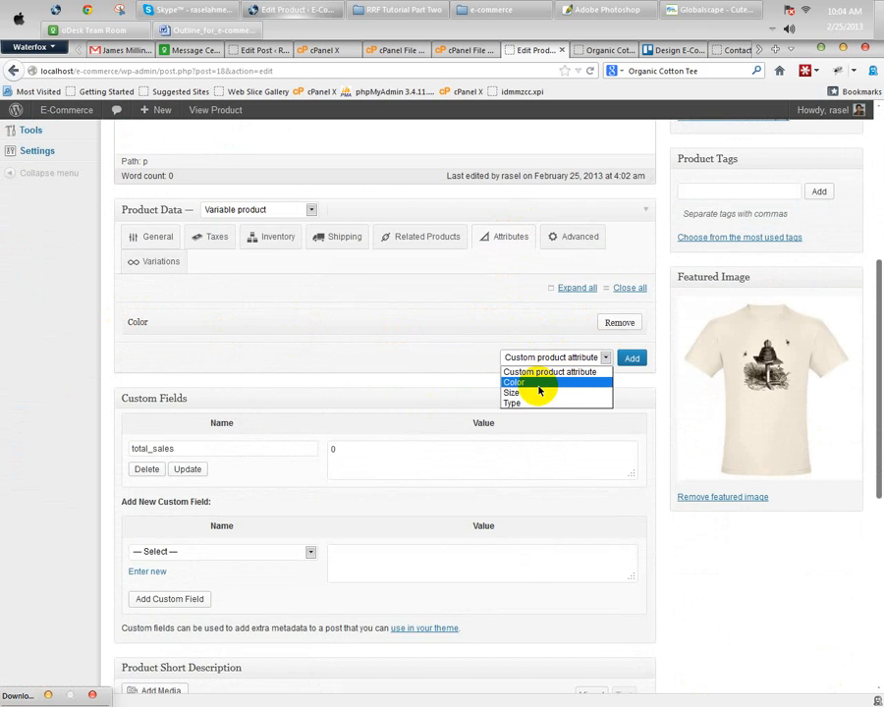
left_click(544, 385)
left_click(629, 359)
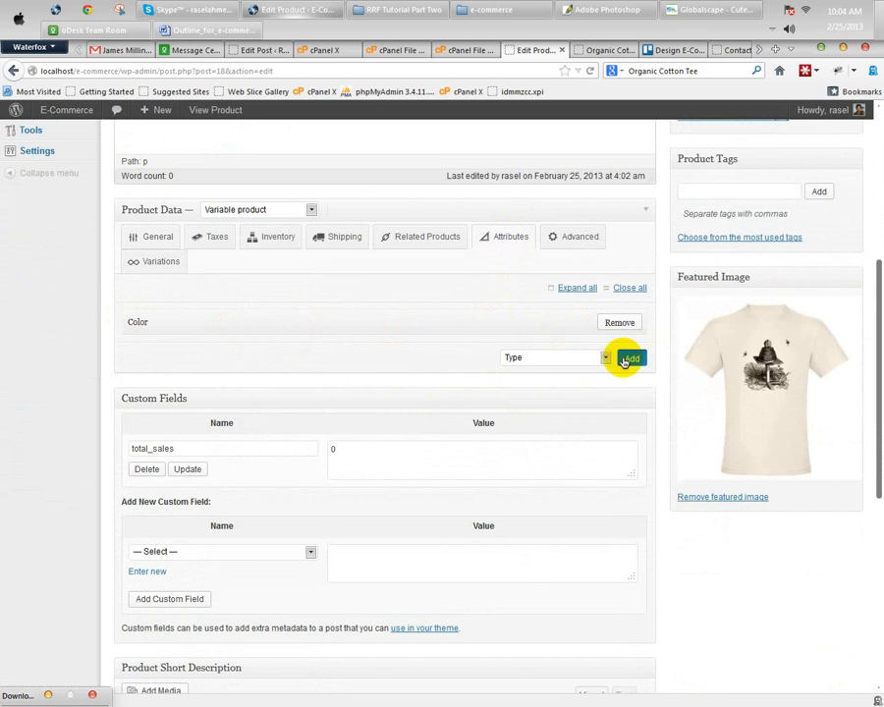
left_click(300, 423)
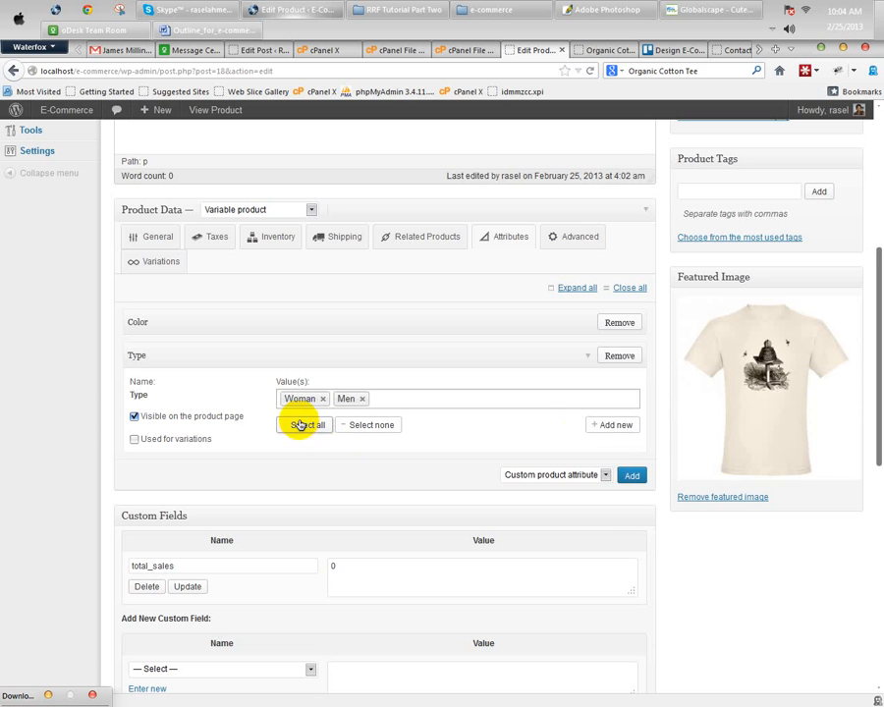
Step: Add the Size attribute to the tee with all of its values: 2X, XL, L, M and S
left_click(575, 475)
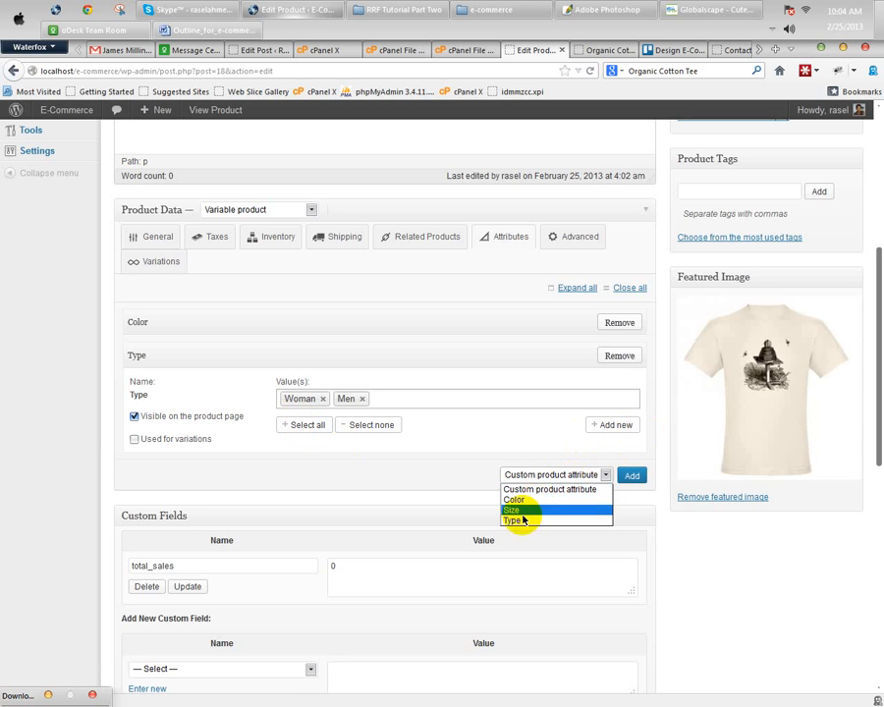
left_click(523, 512)
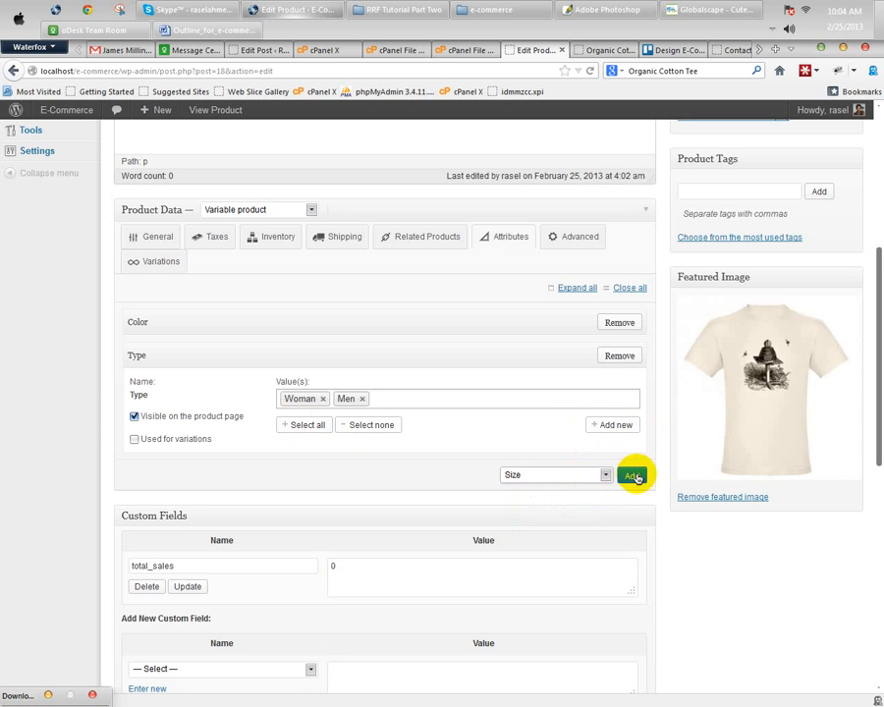
left_click(631, 475)
left_click(303, 541)
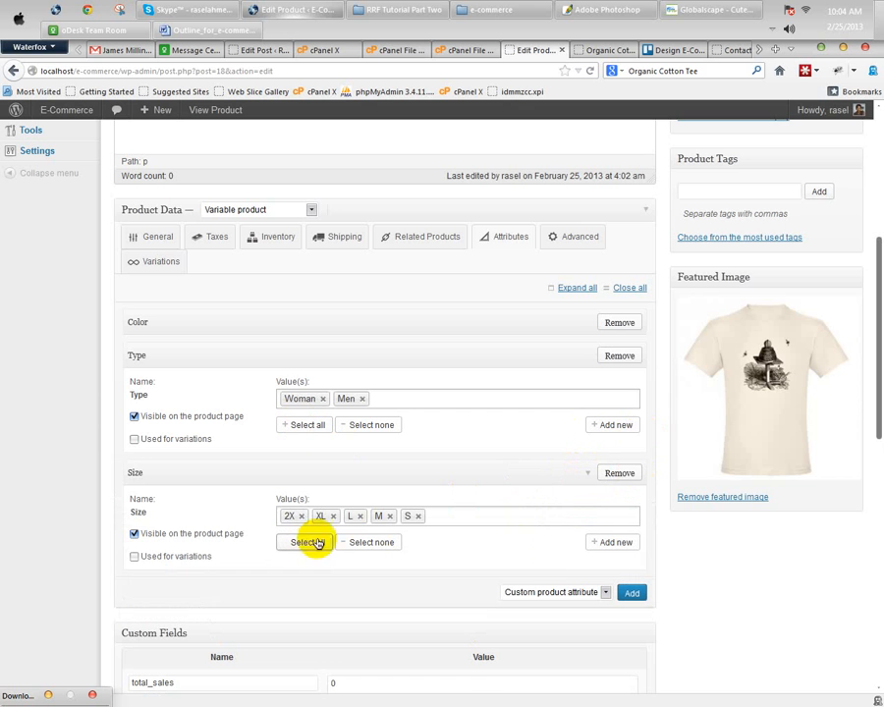
Step: Mark the Type, Size and Color attributes as used for variations and update the product
left_click(133, 440)
left_click(136, 557)
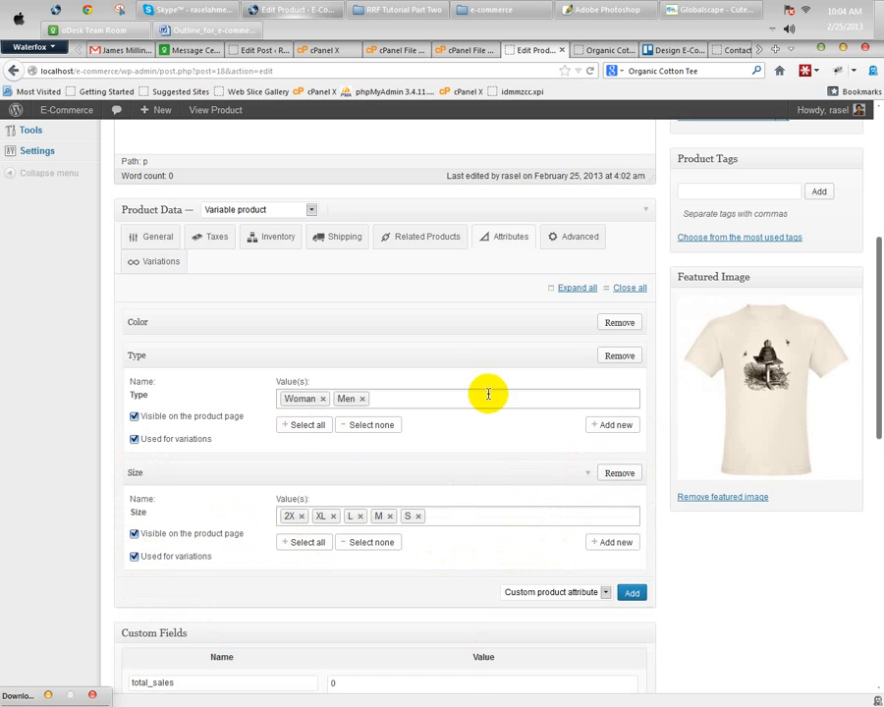
left_click(444, 324)
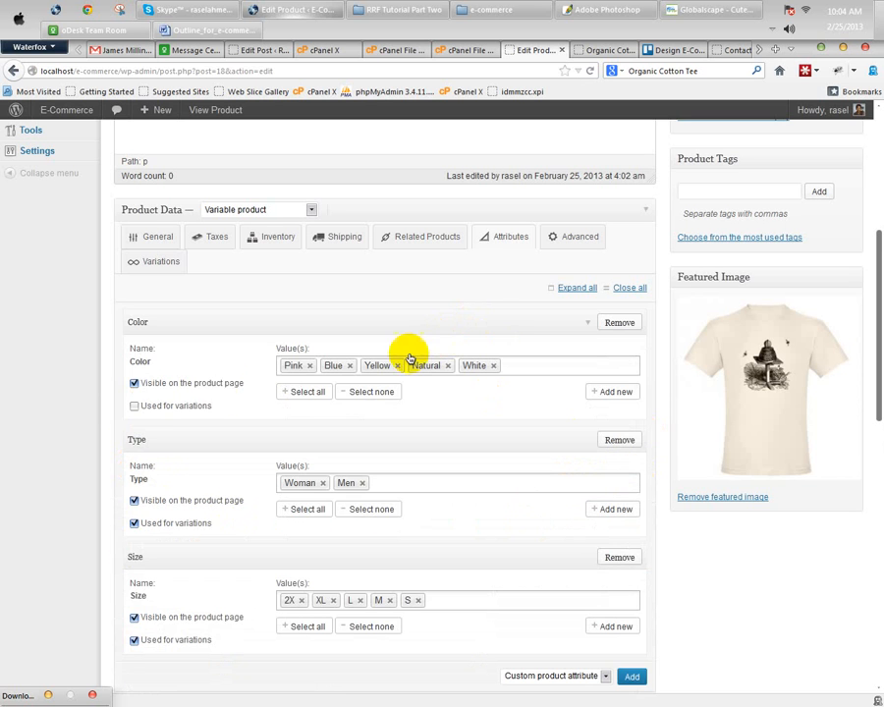
left_click(134, 406)
scroll(530, 423, "up", 3)
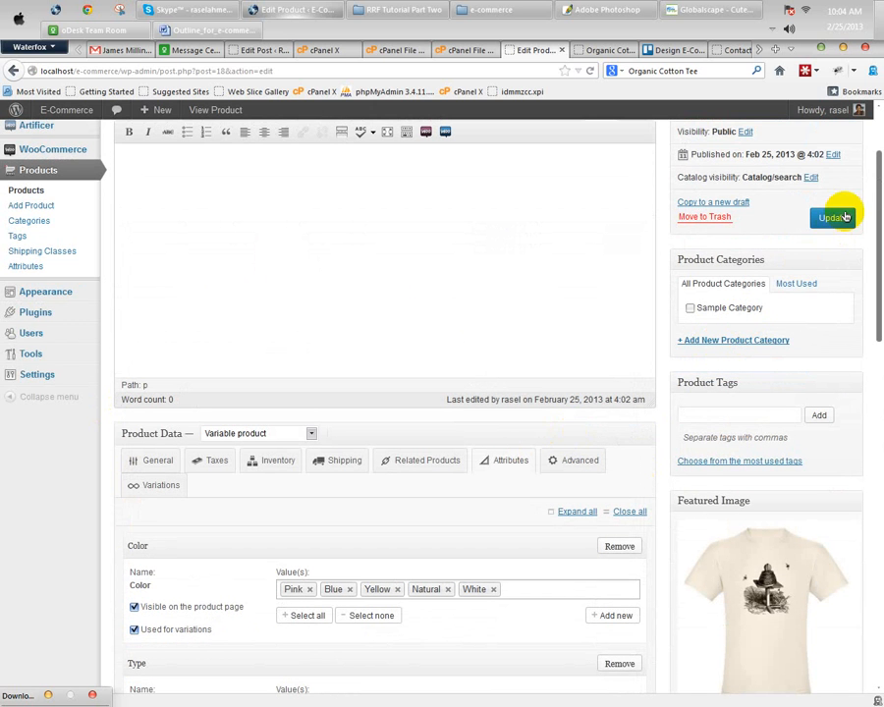
left_click(833, 219)
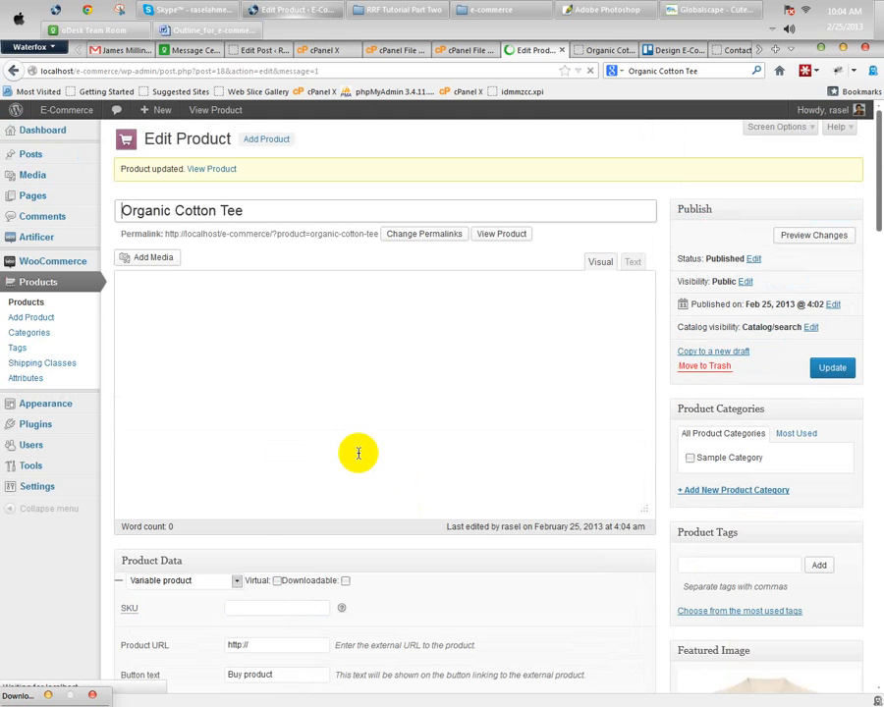
Step: Set the default variation selections to color Blue, type Men and size 2X
scroll(358, 453, "down", 5)
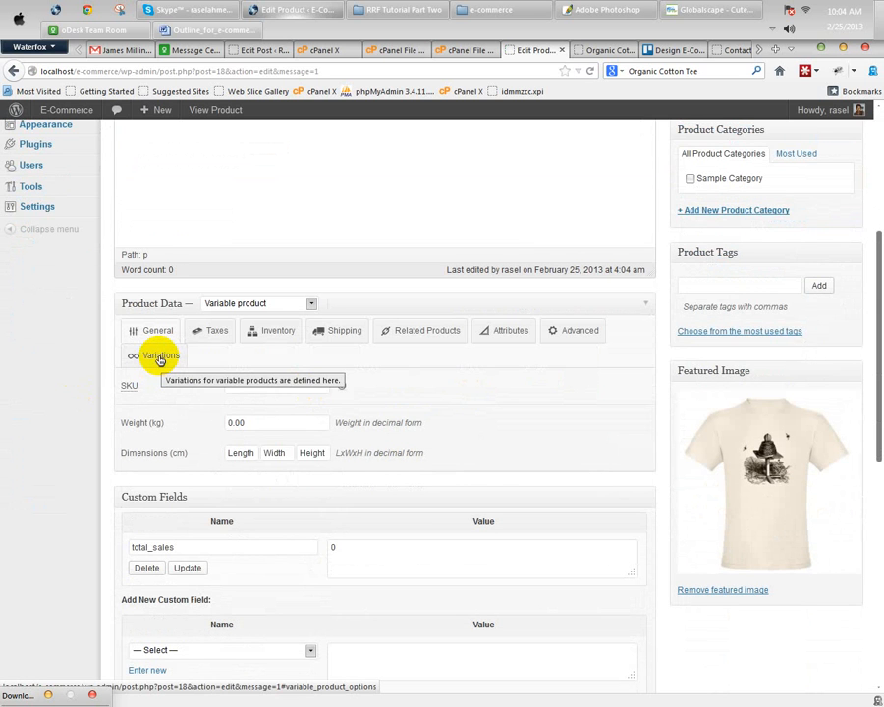
left_click(159, 360)
scroll(399, 434, "down", 2)
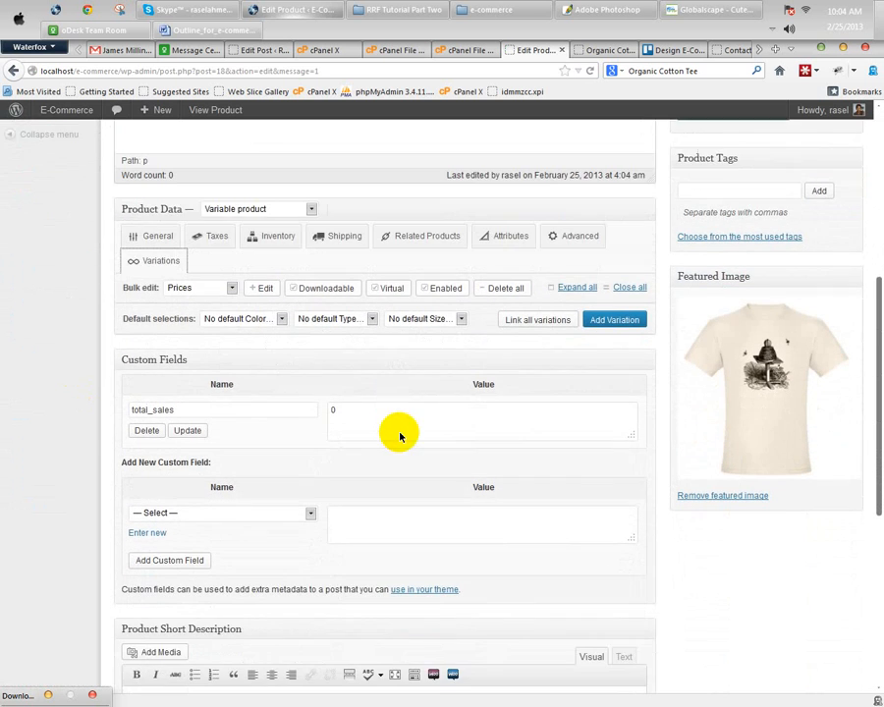
scroll(374, 420, "up", 2)
left_click(245, 414)
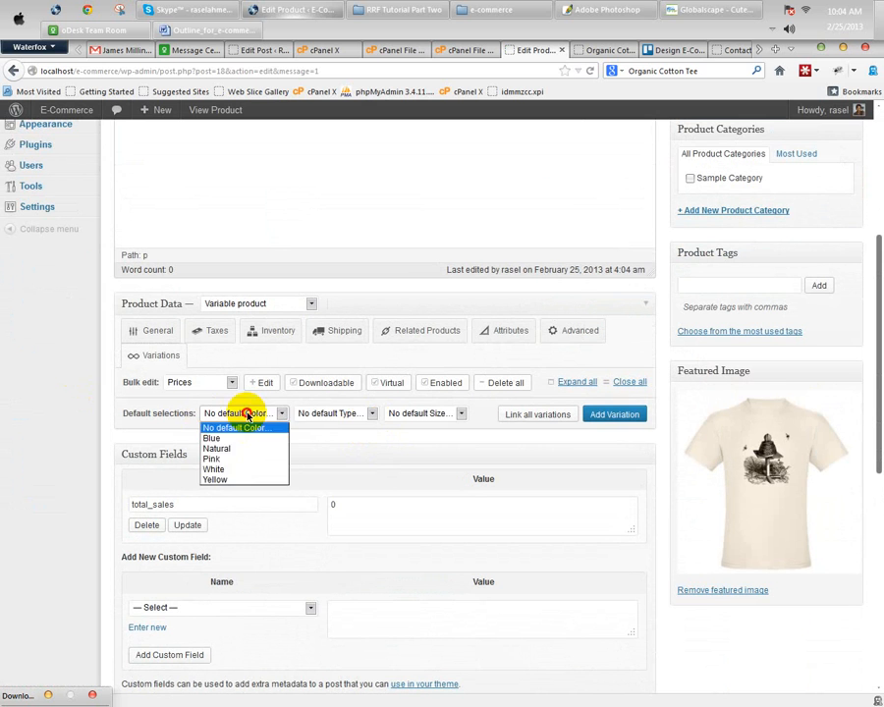
left_click(231, 438)
left_click(338, 414)
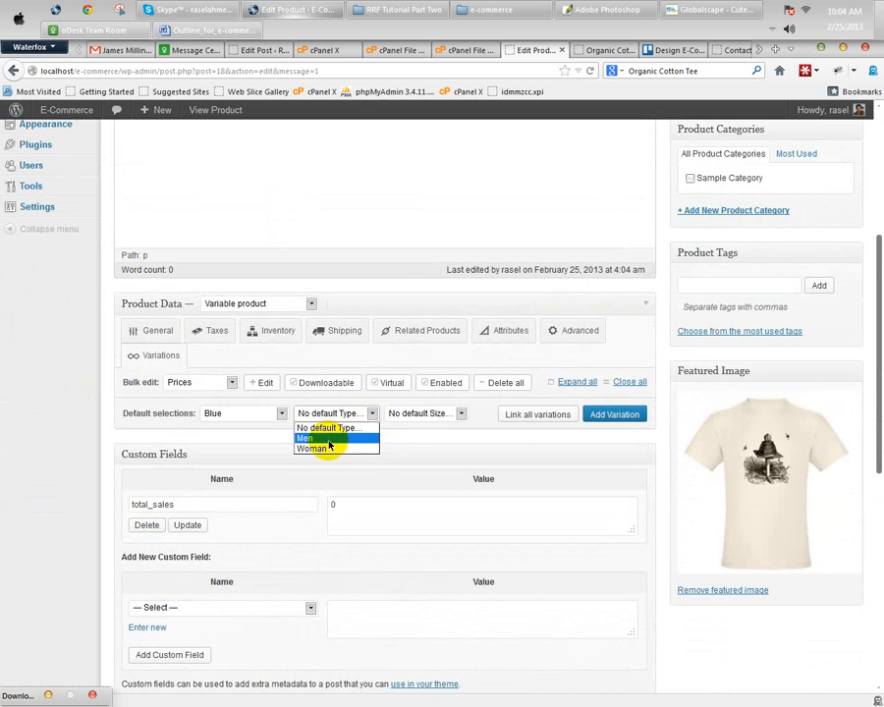
left_click(329, 439)
left_click(423, 413)
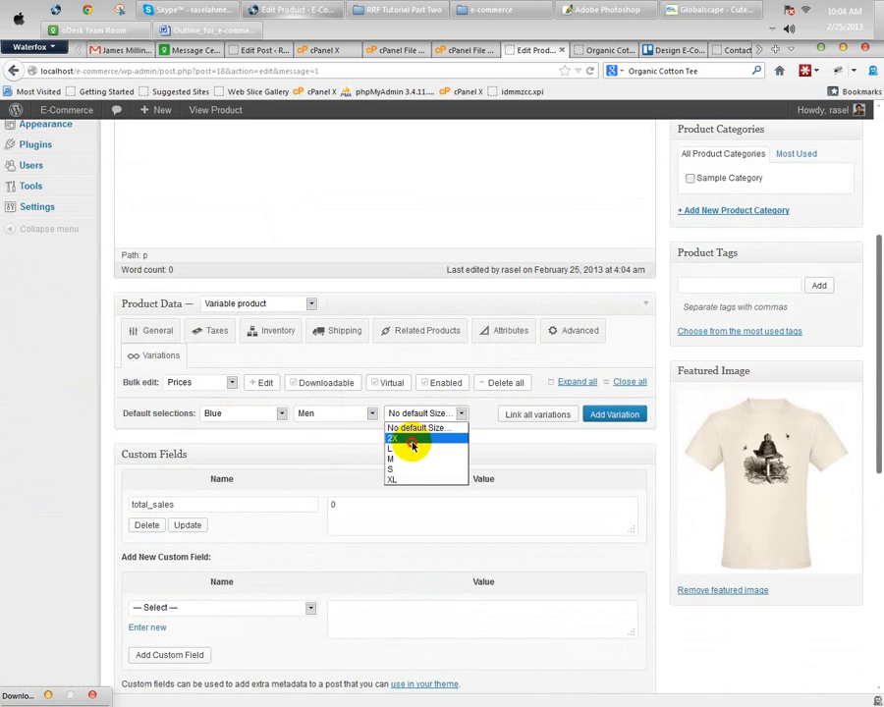
left_click(412, 443)
left_click(407, 413)
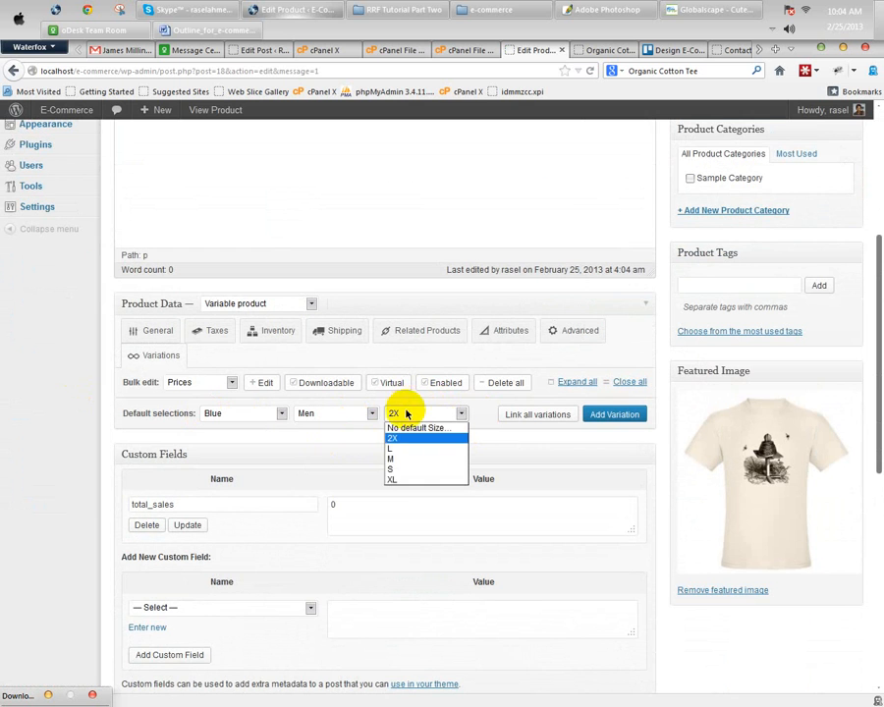
left_click(395, 438)
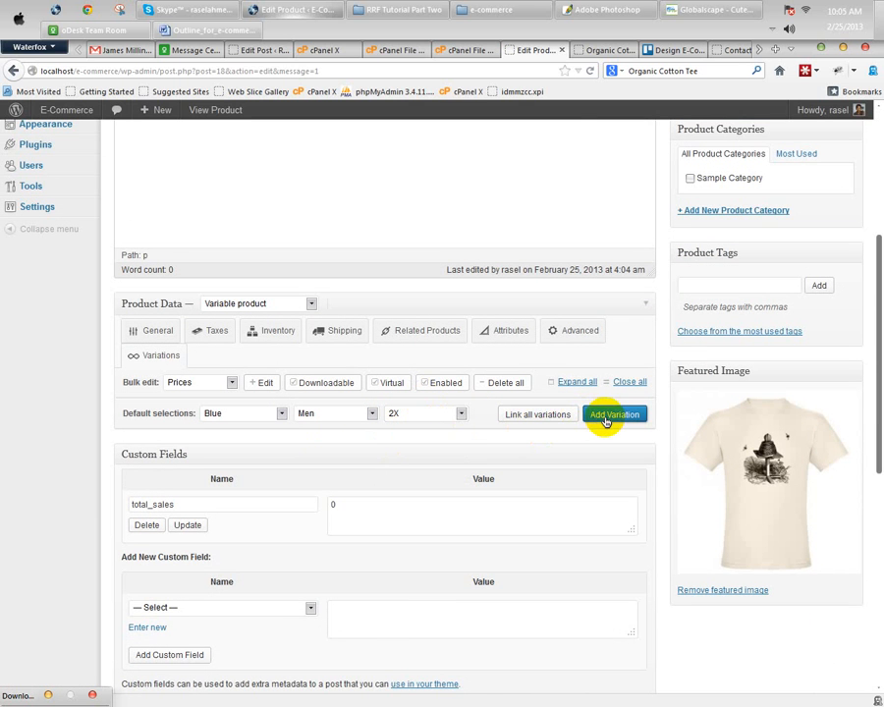
Step: Add a variation to the tee with color Blue, type Men and size 2X
left_click(606, 417)
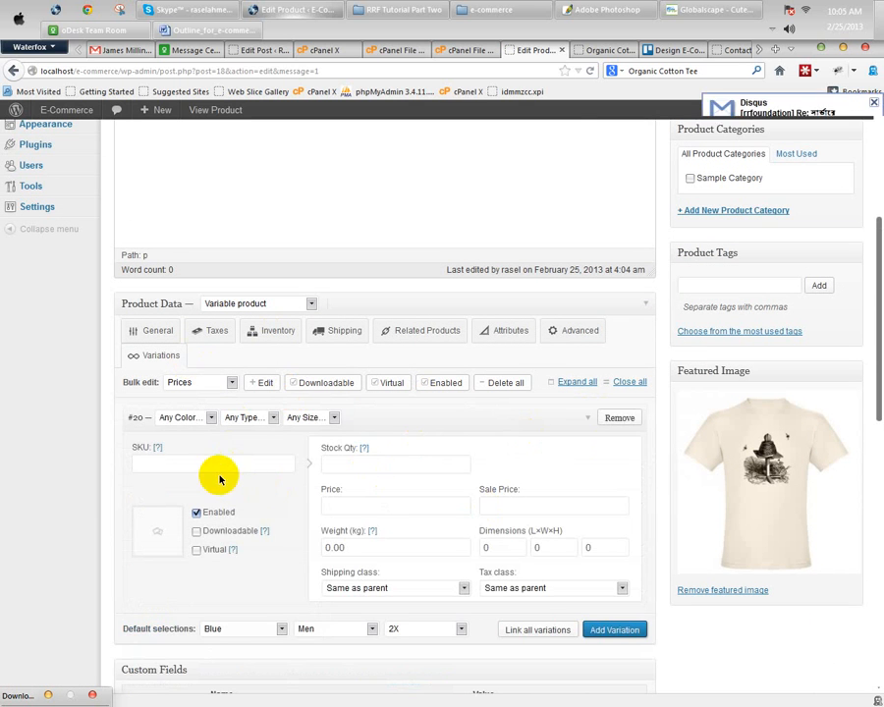
scroll(211, 422, "down", 2)
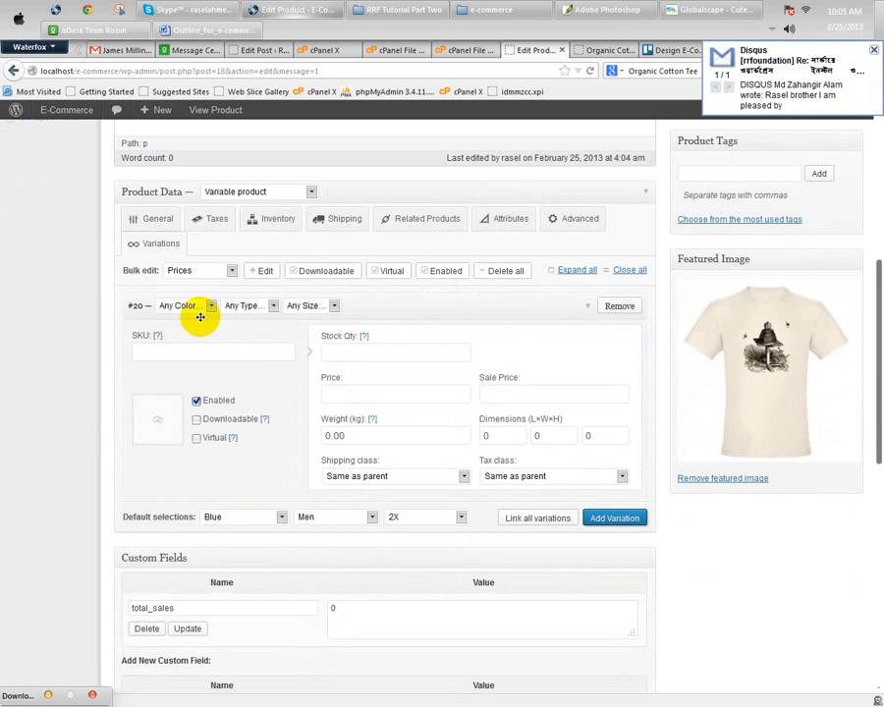
left_click(190, 312)
left_click(180, 330)
left_click(249, 307)
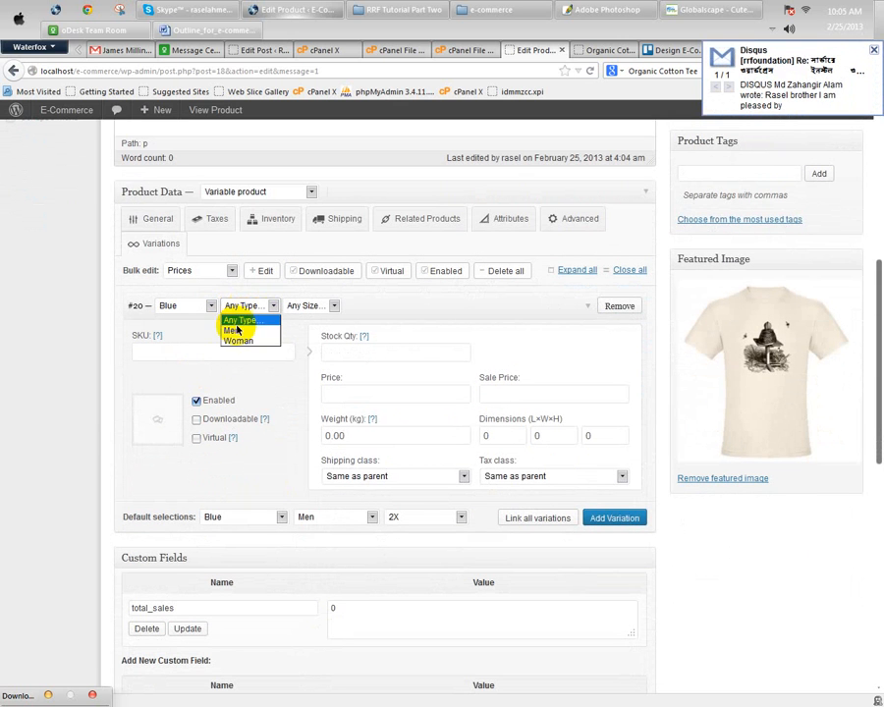
left_click(236, 332)
left_click(302, 305)
left_click(292, 331)
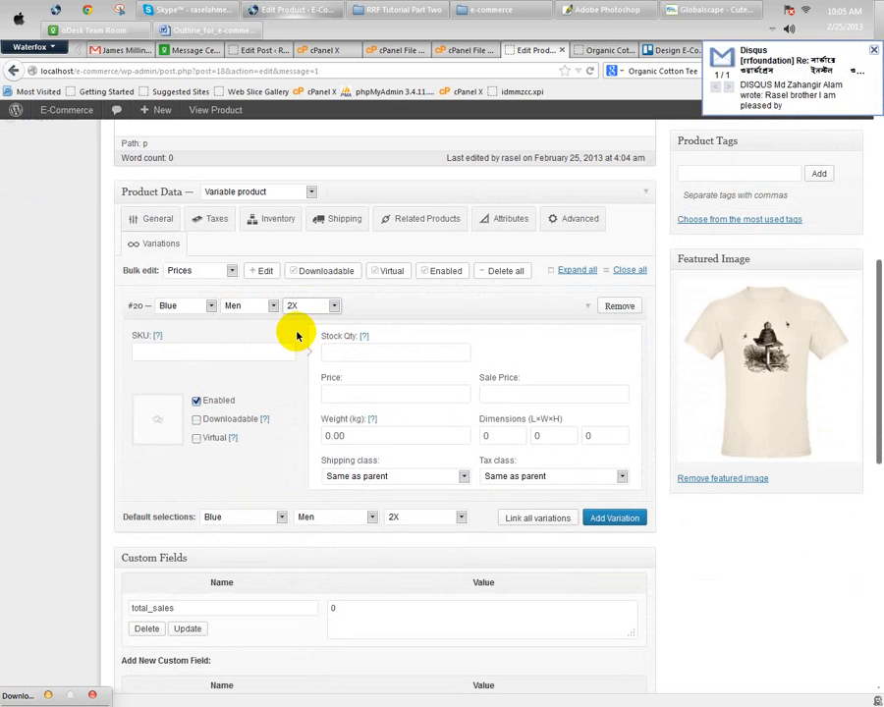
Step: Add another variation to the tee with color Blue, type Men and size L
left_click(617, 519)
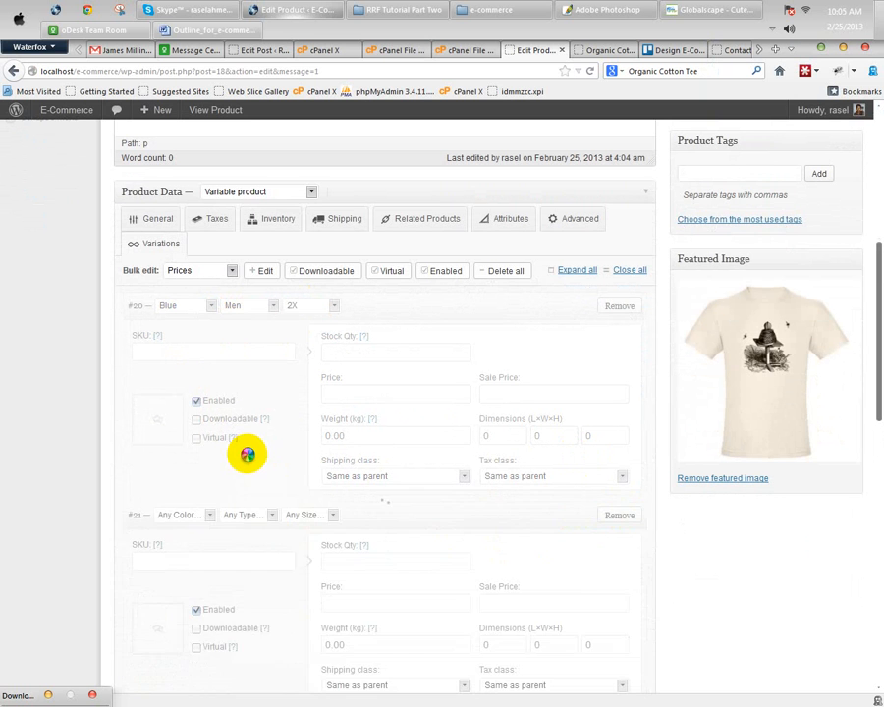
scroll(187, 414, "down", 2)
left_click(185, 407)
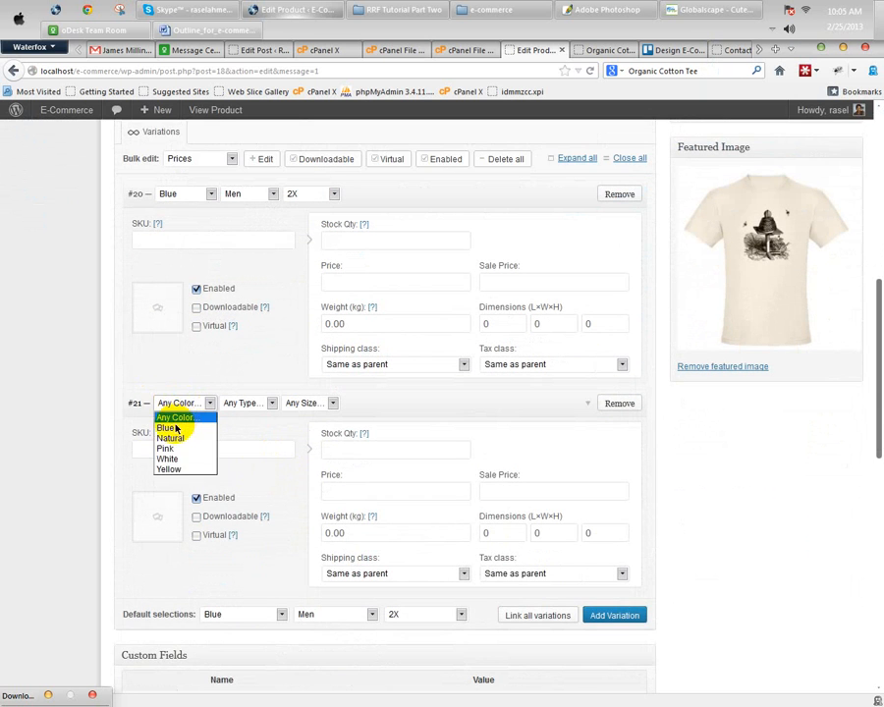
left_click(197, 425)
left_click(241, 411)
left_click(241, 429)
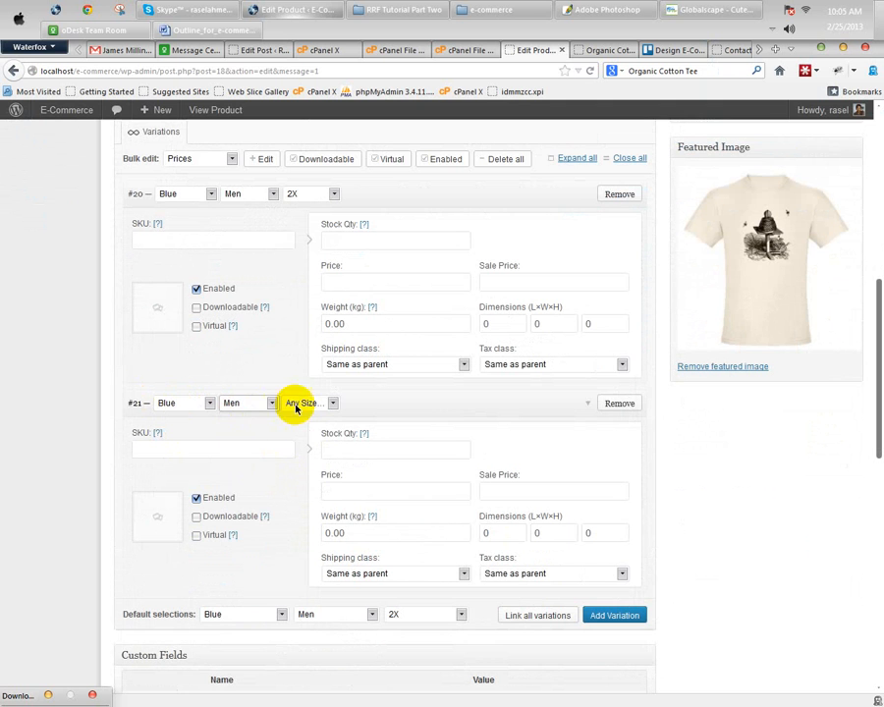
left_click(291, 404)
left_click(295, 447)
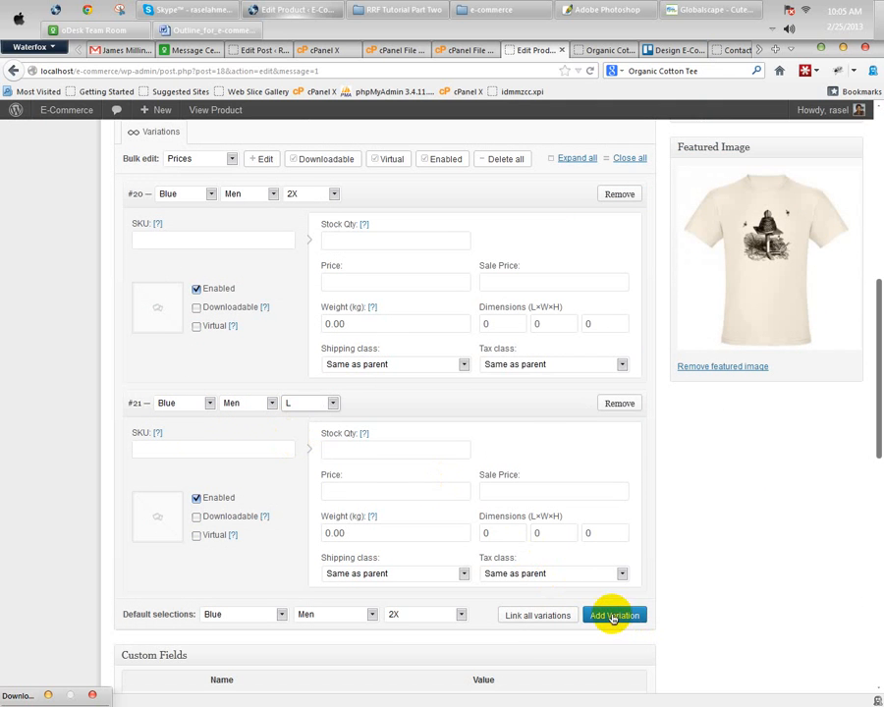
Step: Add a third variation to the tee with color Blue, type Men and size M
scroll(647, 521, "down", 3)
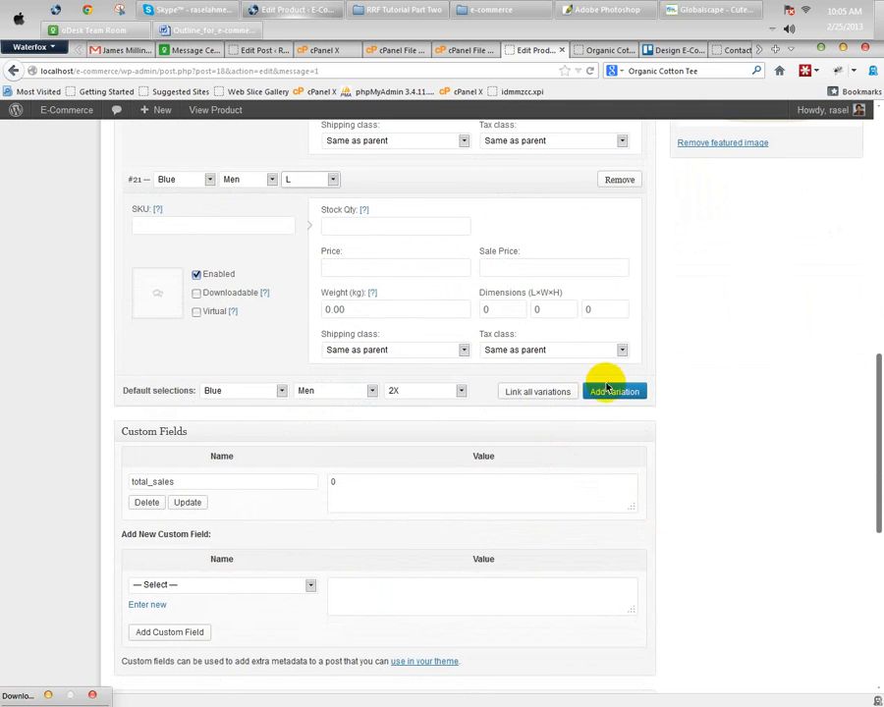
left_click(600, 393)
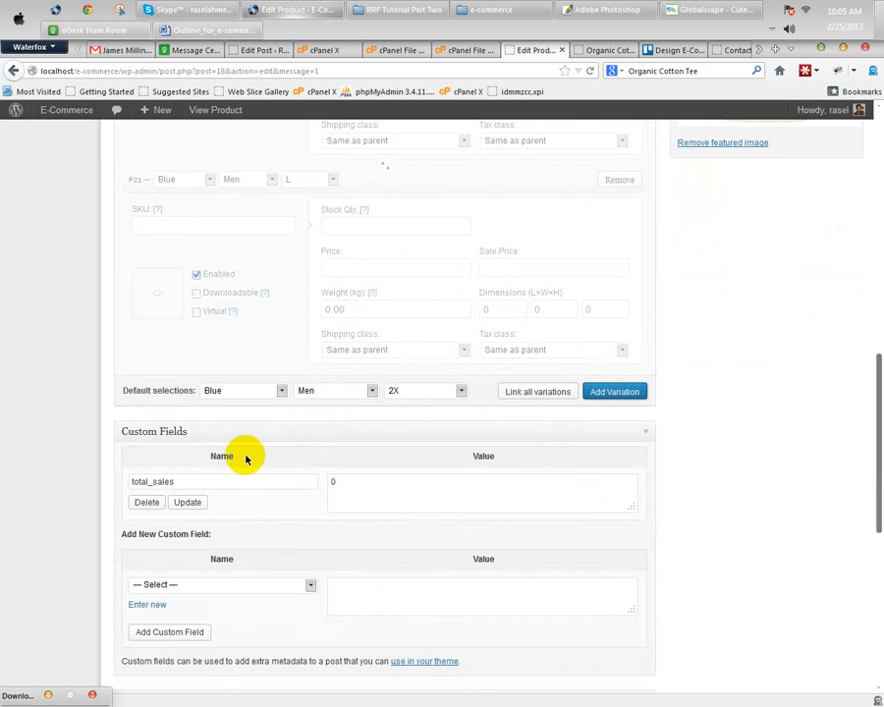
scroll(171, 464, "down", 2)
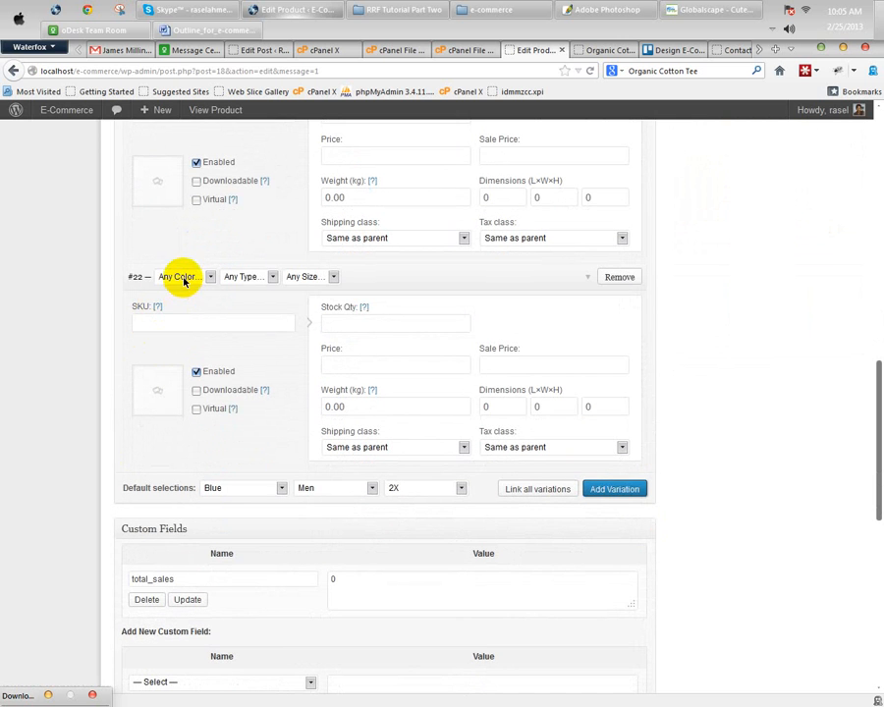
left_click(184, 278)
left_click(179, 299)
left_click(248, 277)
left_click(239, 300)
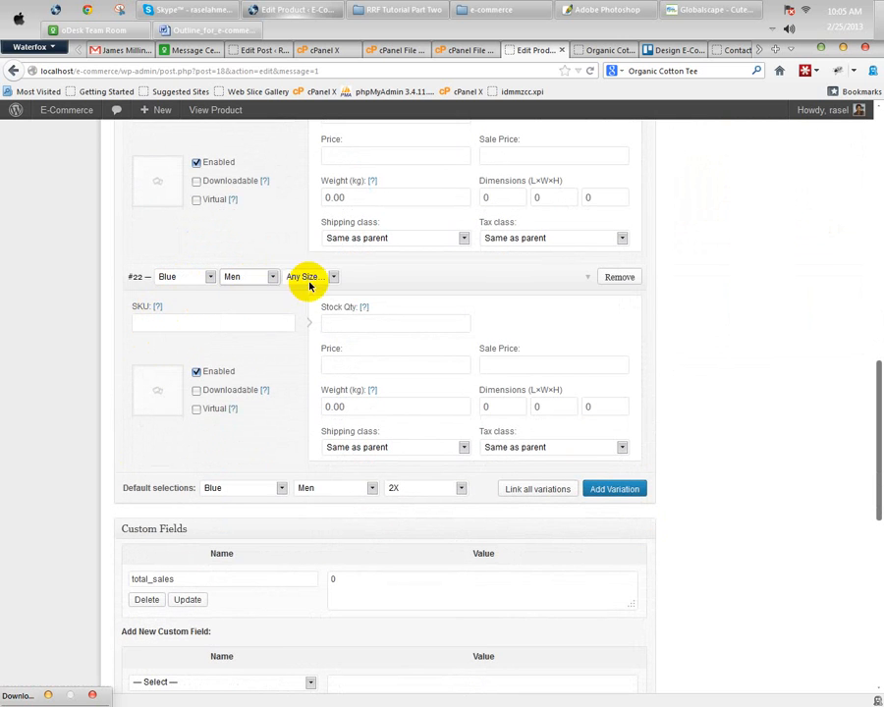
left_click(306, 278)
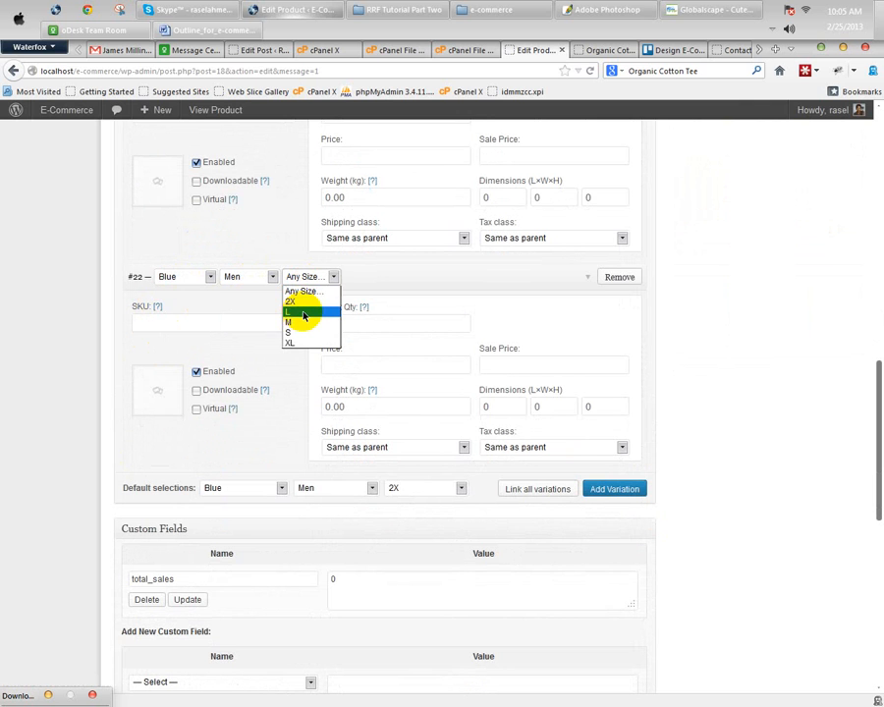
left_click(308, 290)
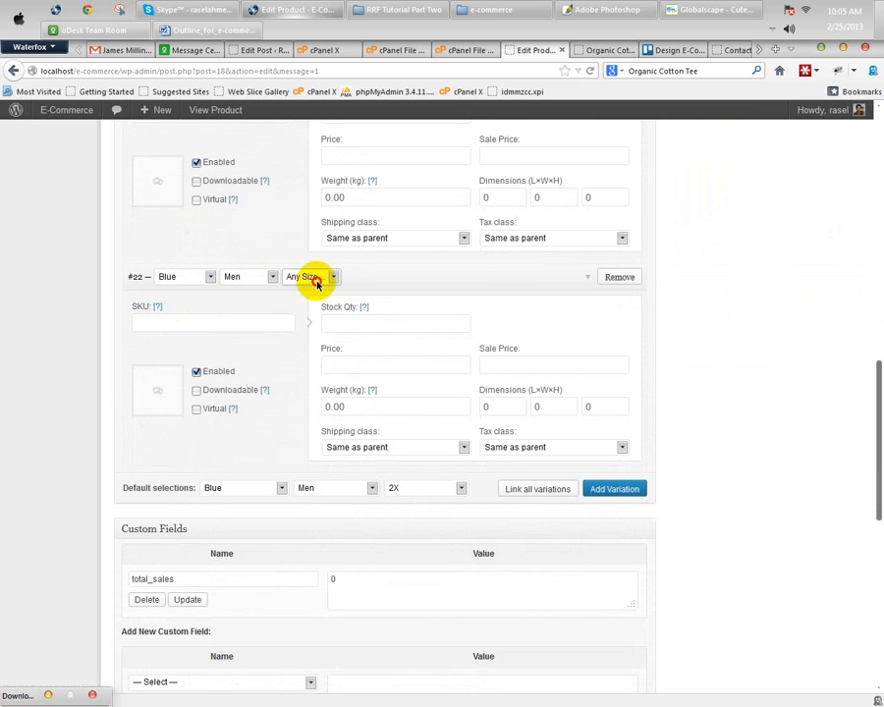
left_click(171, 280)
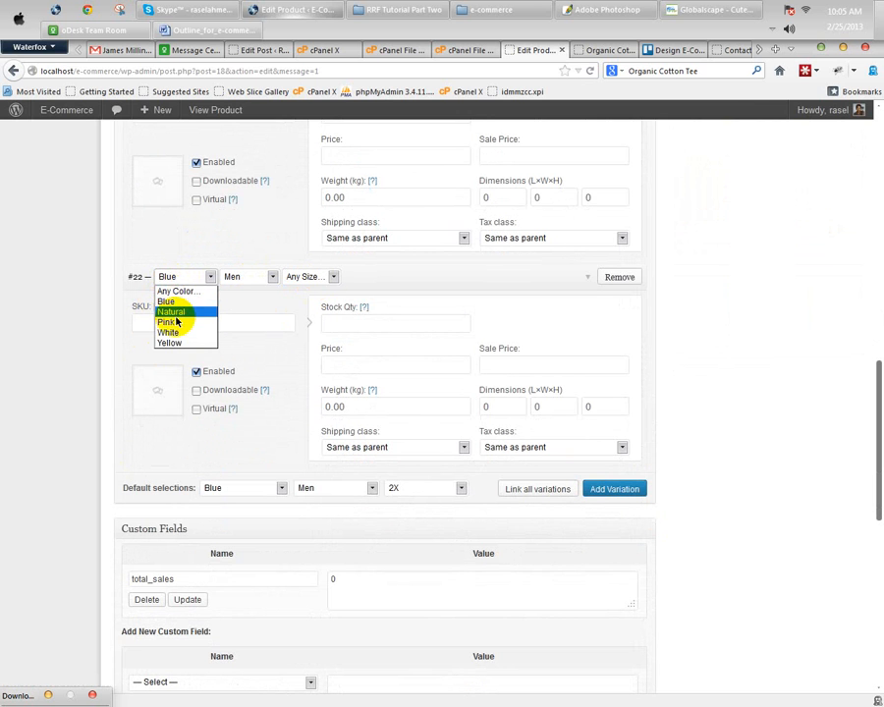
left_click(253, 283)
left_click(248, 278)
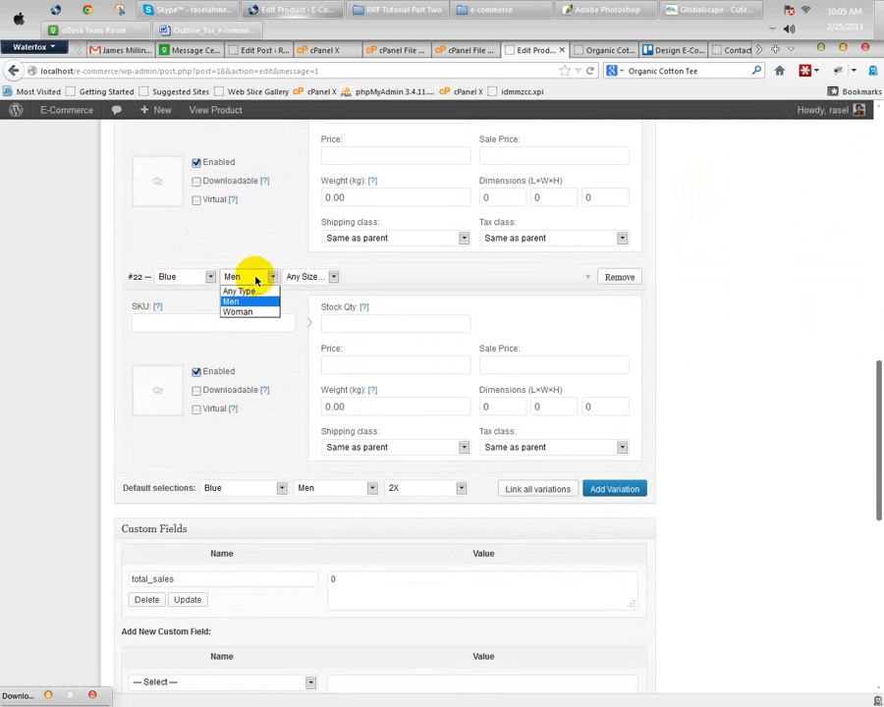
left_click(308, 276)
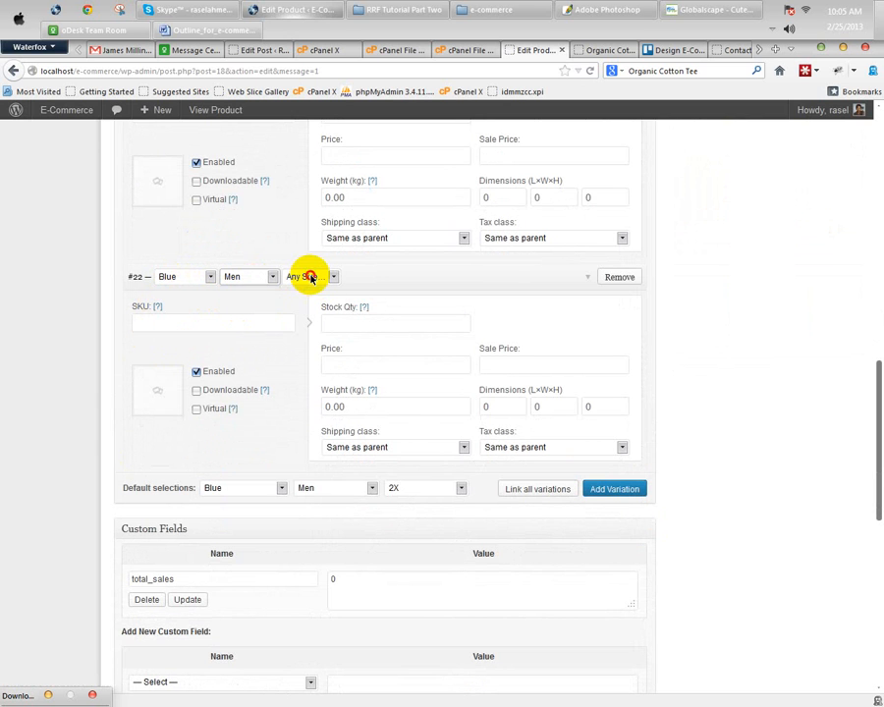
left_click(309, 277)
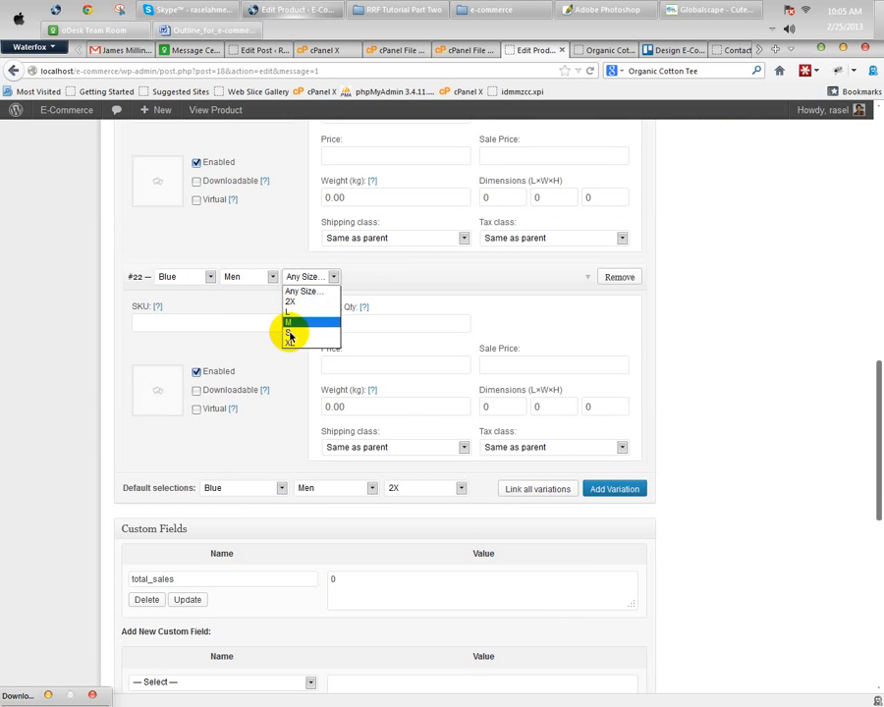
left_click(305, 284)
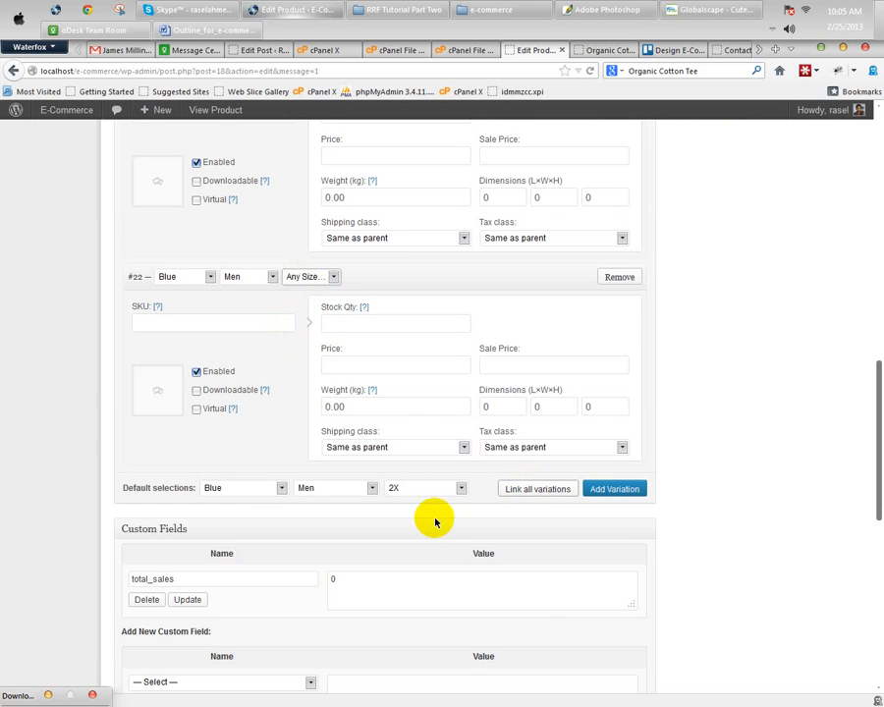
scroll(359, 464, "up", 3)
left_click(305, 501)
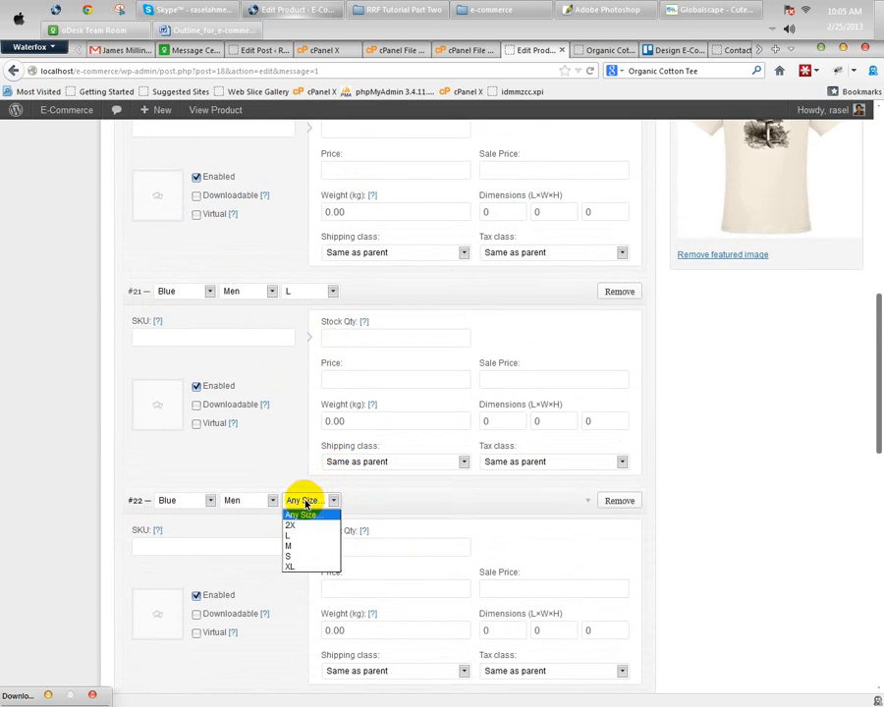
left_click(307, 553)
Step: Add a fourth variation to the tee with color Blue, type Men and size S
scroll(527, 589, "down", 4)
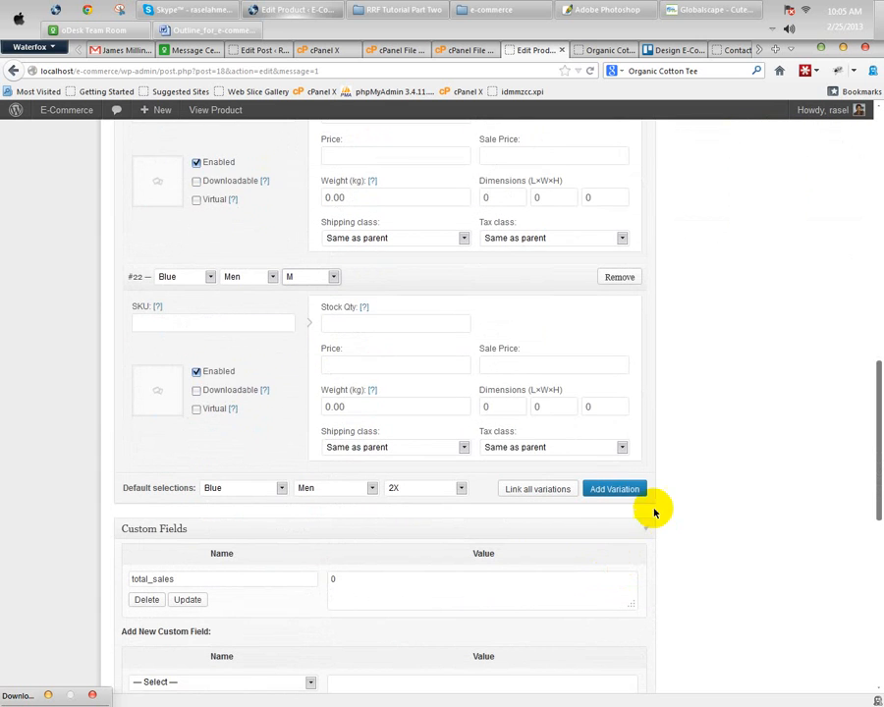
left_click(615, 491)
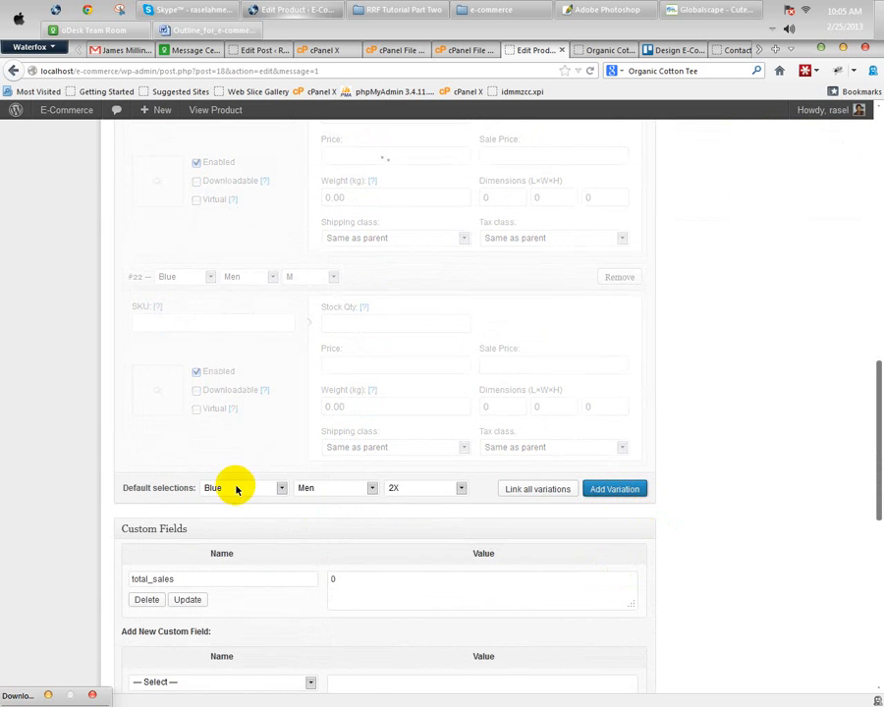
scroll(231, 483, "down", 3)
left_click(177, 263)
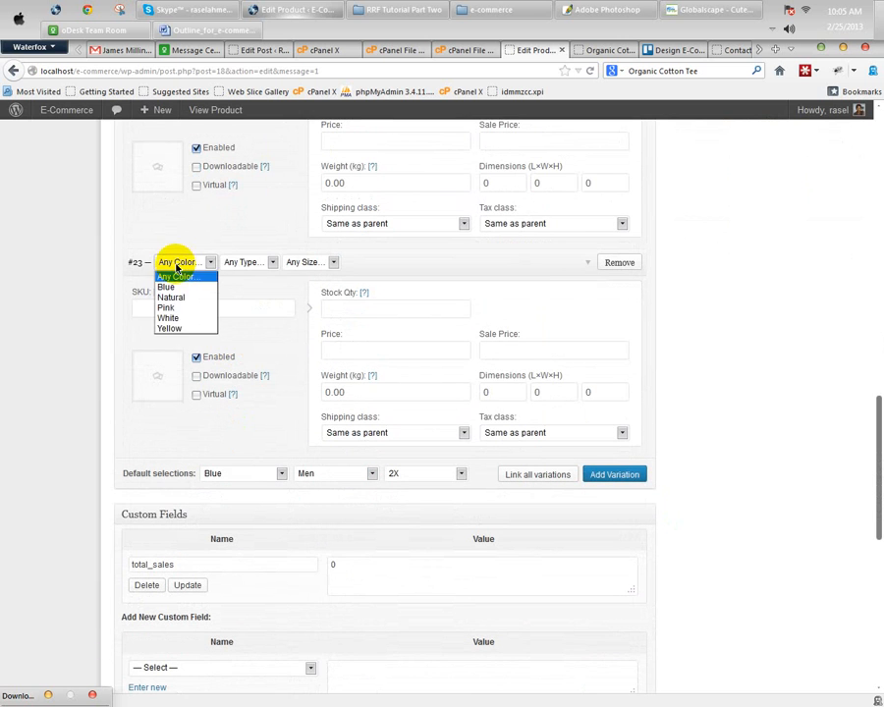
left_click(166, 287)
left_click(246, 262)
left_click(281, 276)
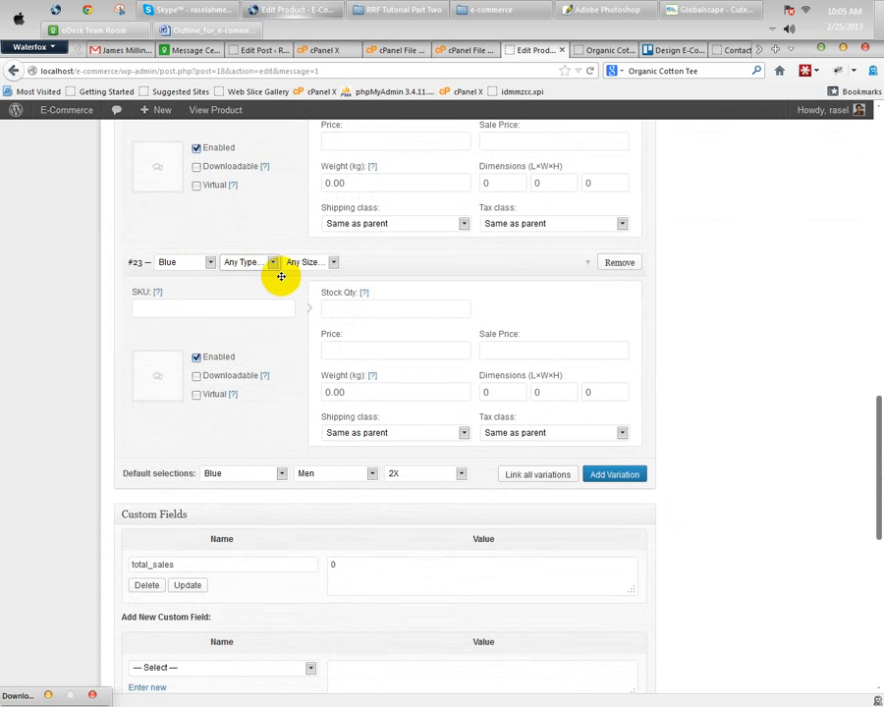
left_click(306, 263)
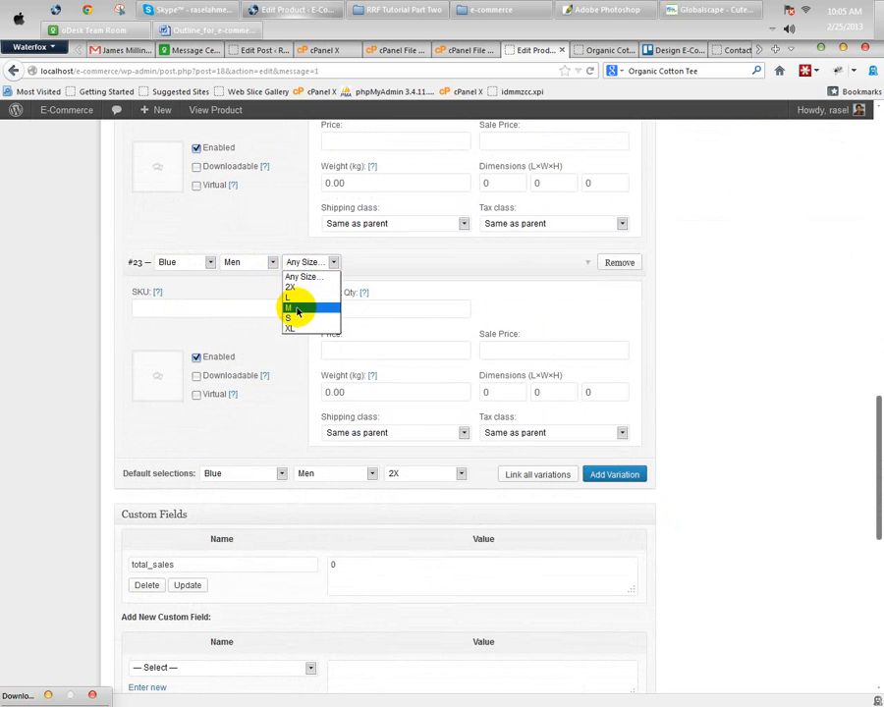
scroll(319, 236, "up", 4)
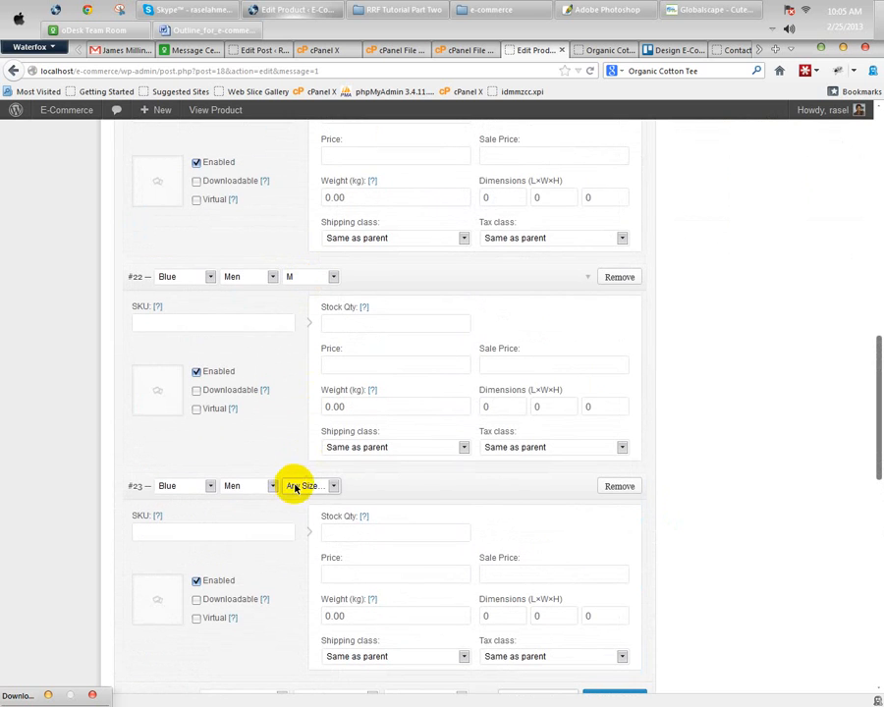
left_click(295, 485)
left_click(302, 543)
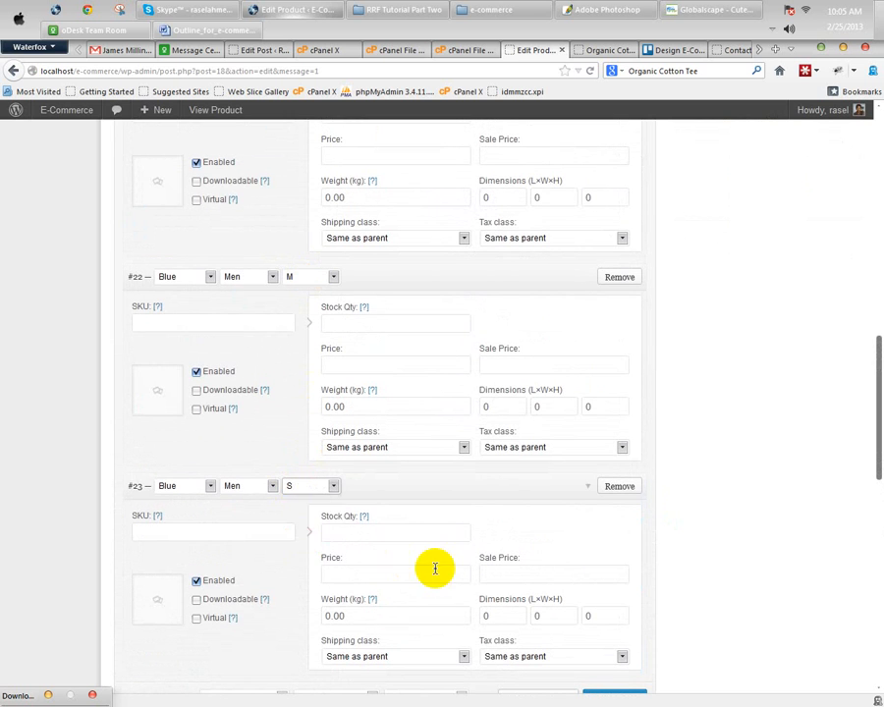
Step: Add a fifth variation with color Blue, type Men and size XL, and update the product
scroll(430, 566, "down", 4)
left_click(613, 477)
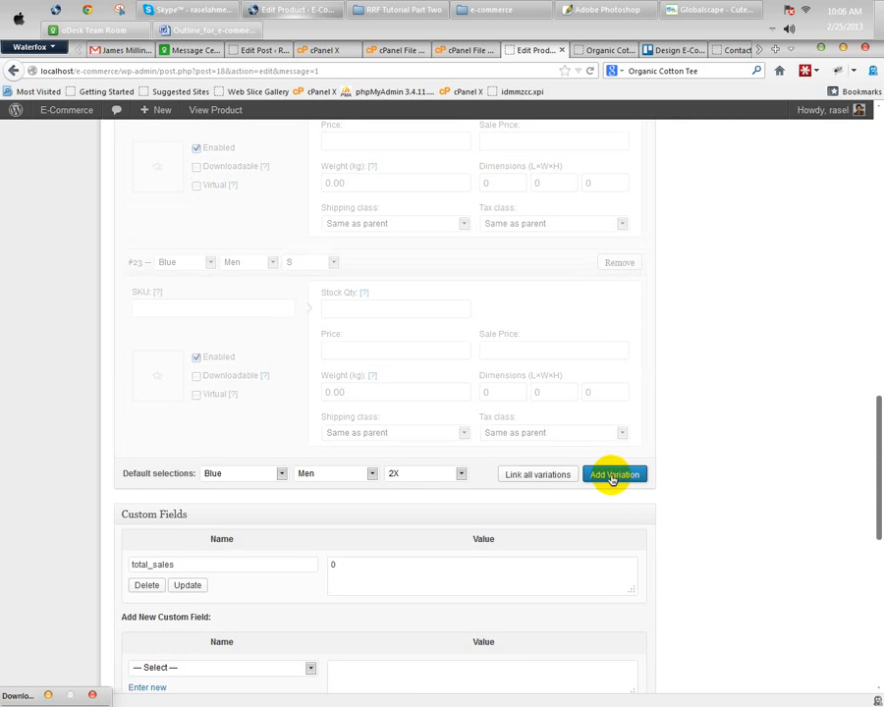
scroll(189, 432, "down", 2)
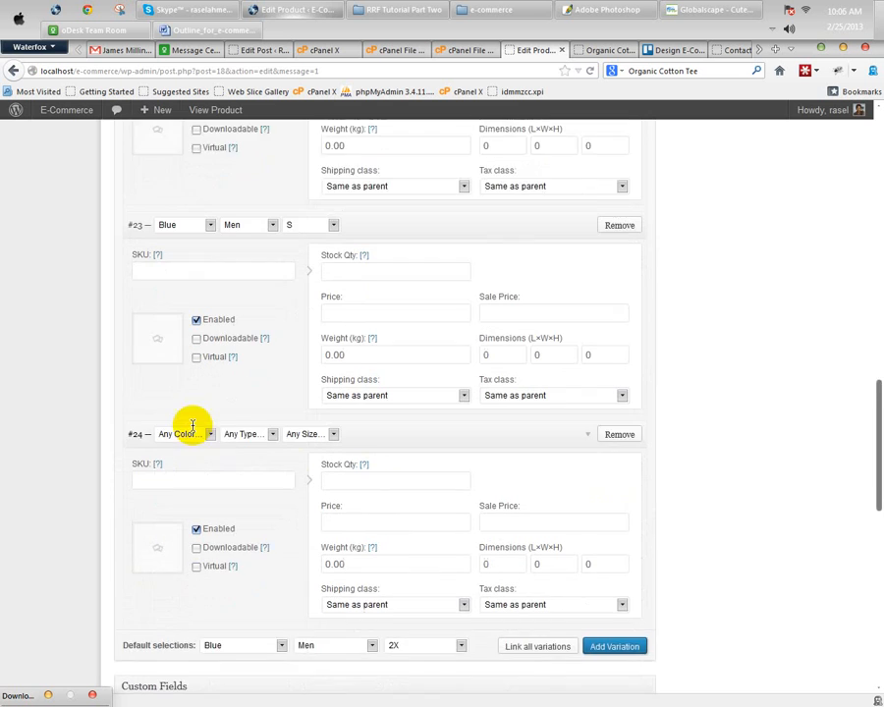
left_click(180, 360)
left_click(167, 384)
left_click(235, 360)
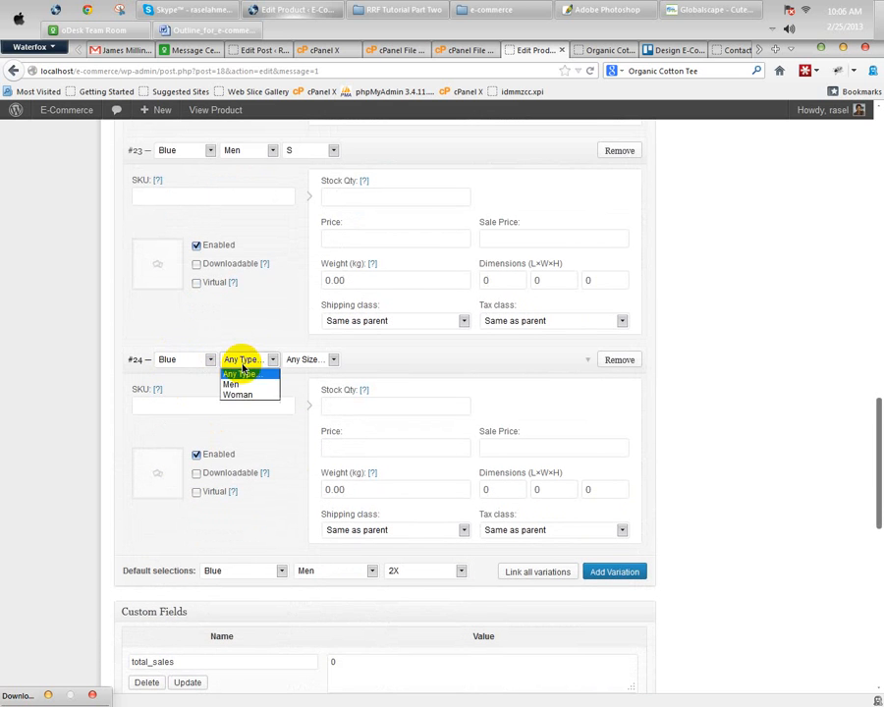
left_click(246, 384)
left_click(303, 359)
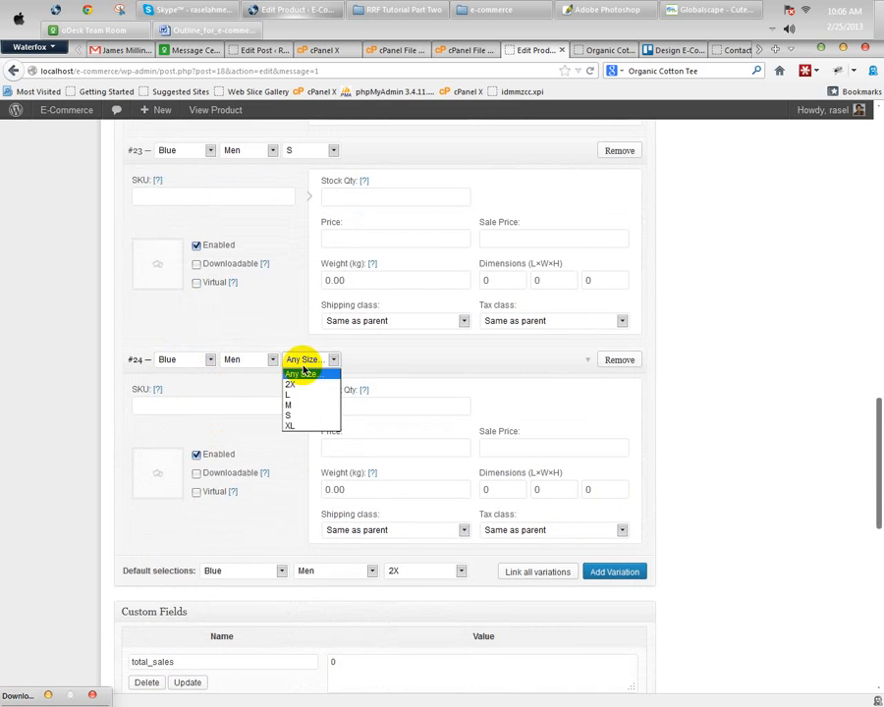
left_click(292, 426)
scroll(674, 522, "up", 15)
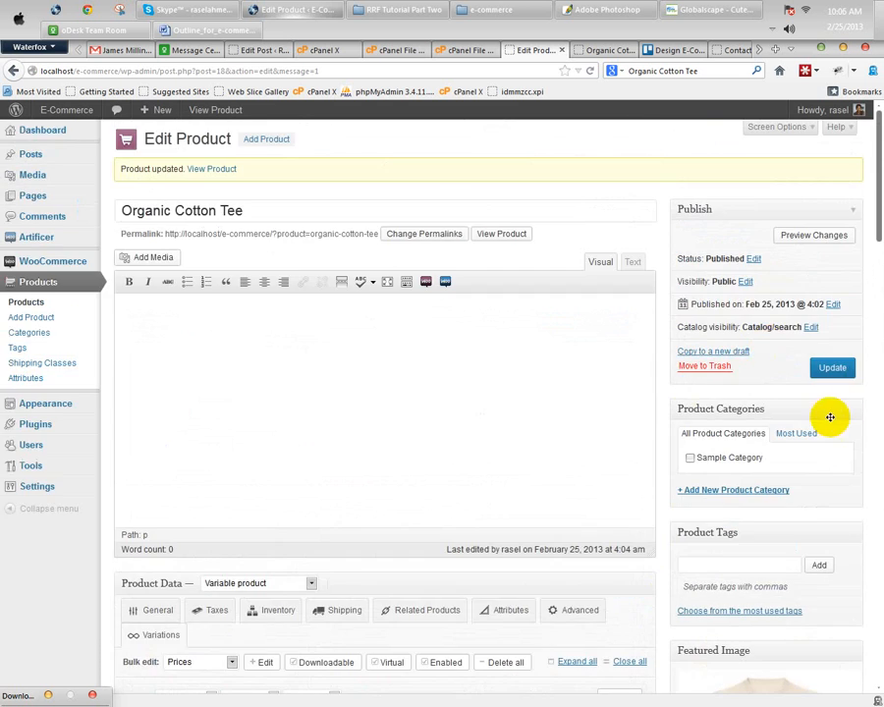
left_click(825, 378)
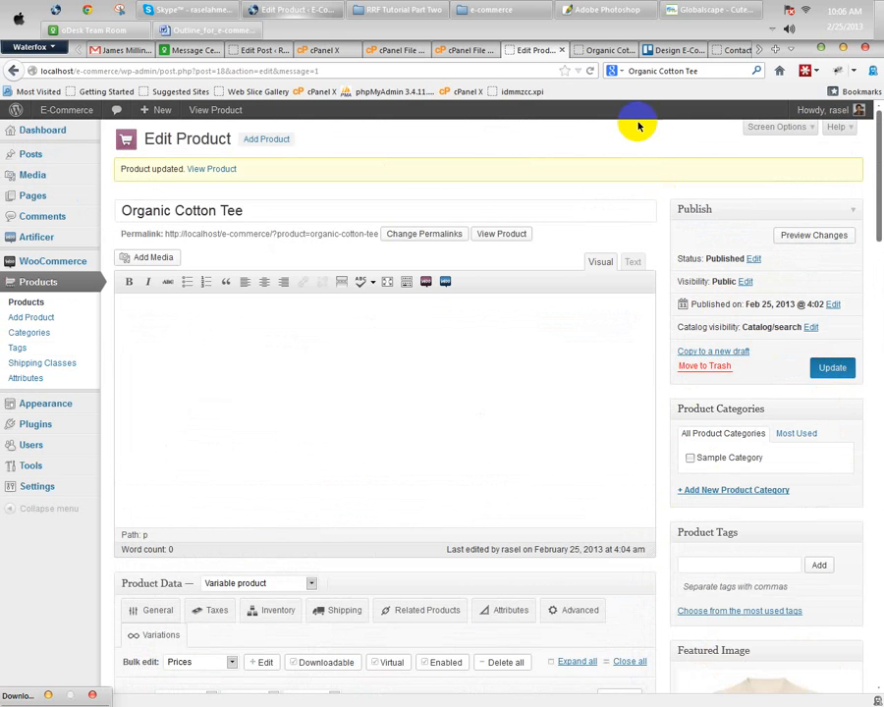
Step: Check the Color, Type and Size options on the tee's storefront page, choosing Blue, Men and M
left_click(598, 48)
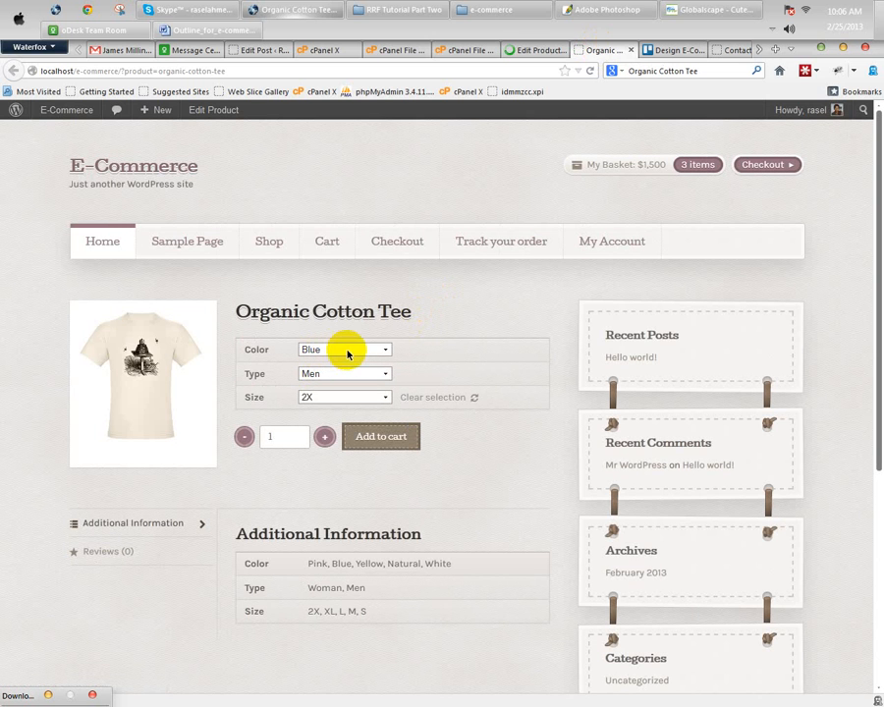
left_click(388, 351)
left_click(379, 365)
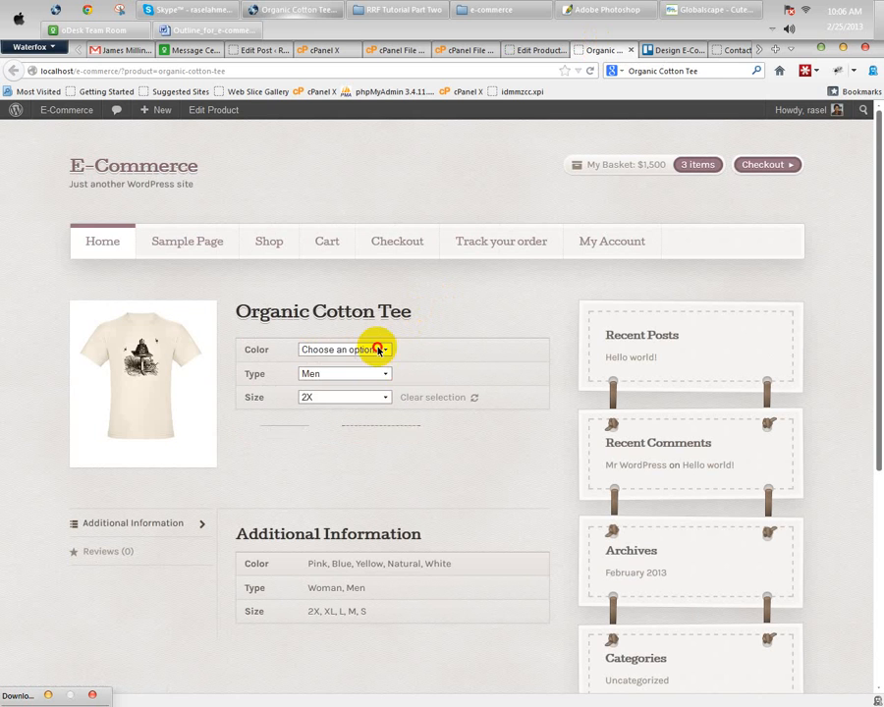
left_click(379, 351)
left_click(360, 371)
left_click(346, 374)
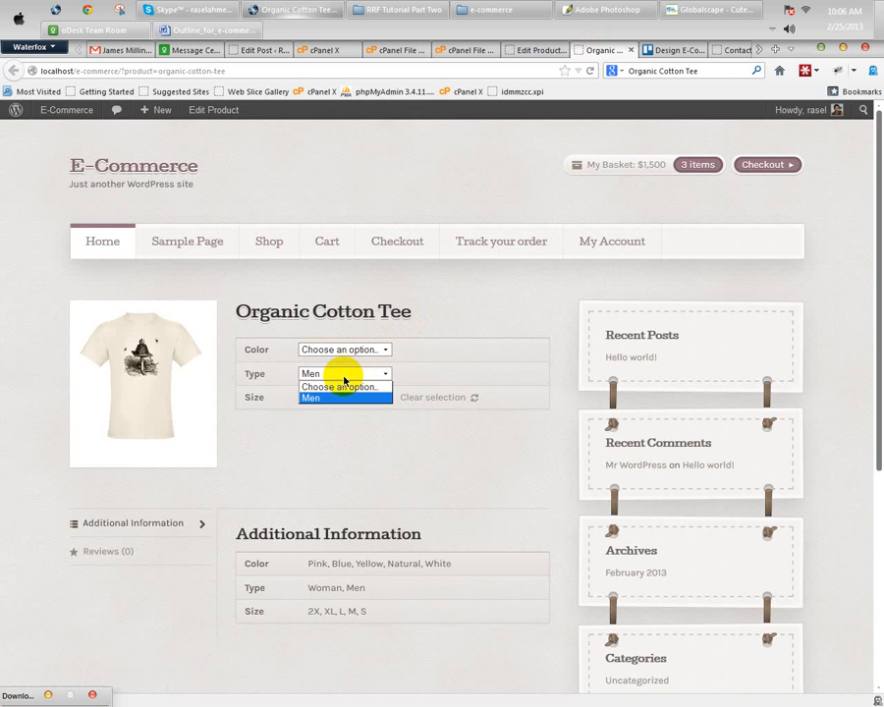
left_click(343, 376)
left_click(350, 350)
left_click(333, 374)
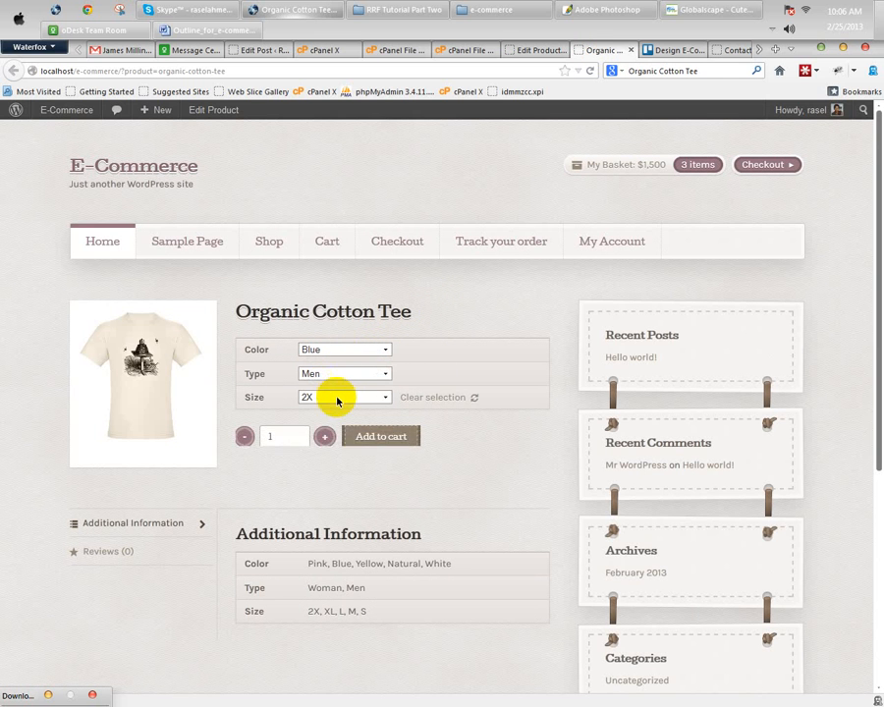
left_click(336, 400)
left_click(314, 449)
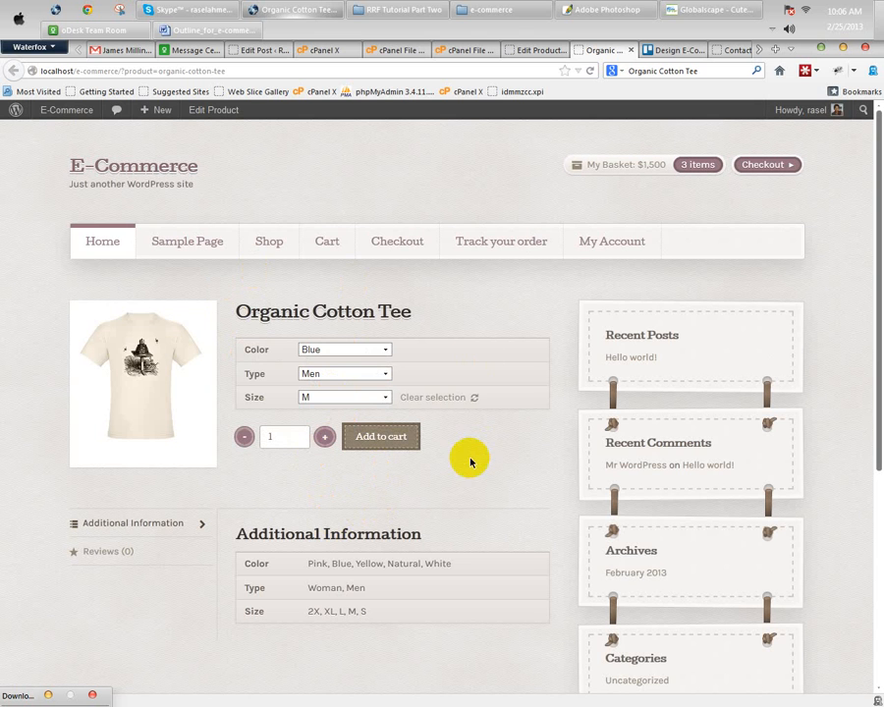
left_click_drag(241, 311, 458, 325)
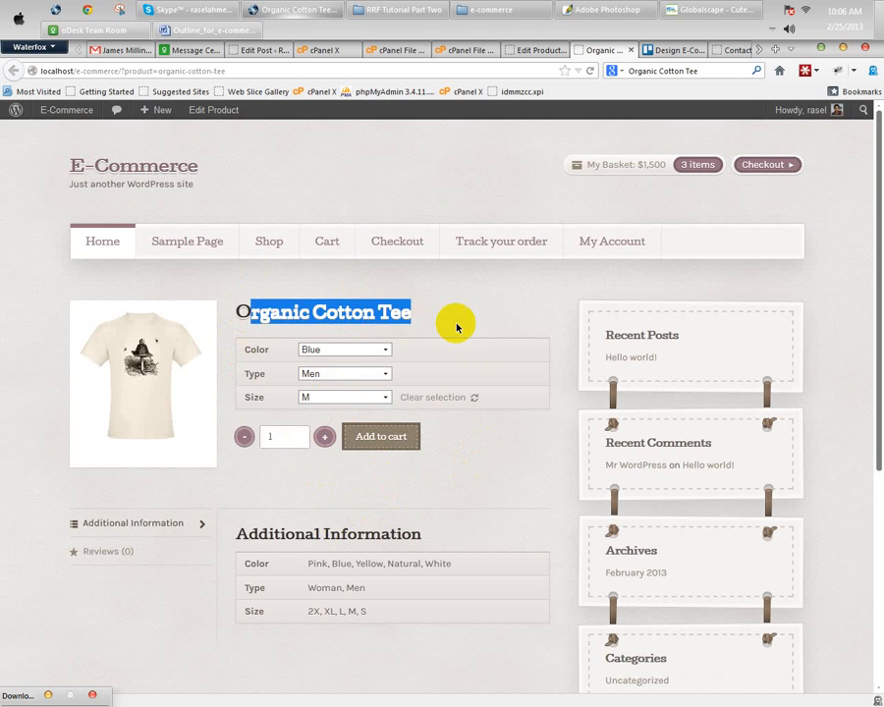
Step: Review the color, type and size values under Additional Information on the tee's storefront page
left_click(458, 325)
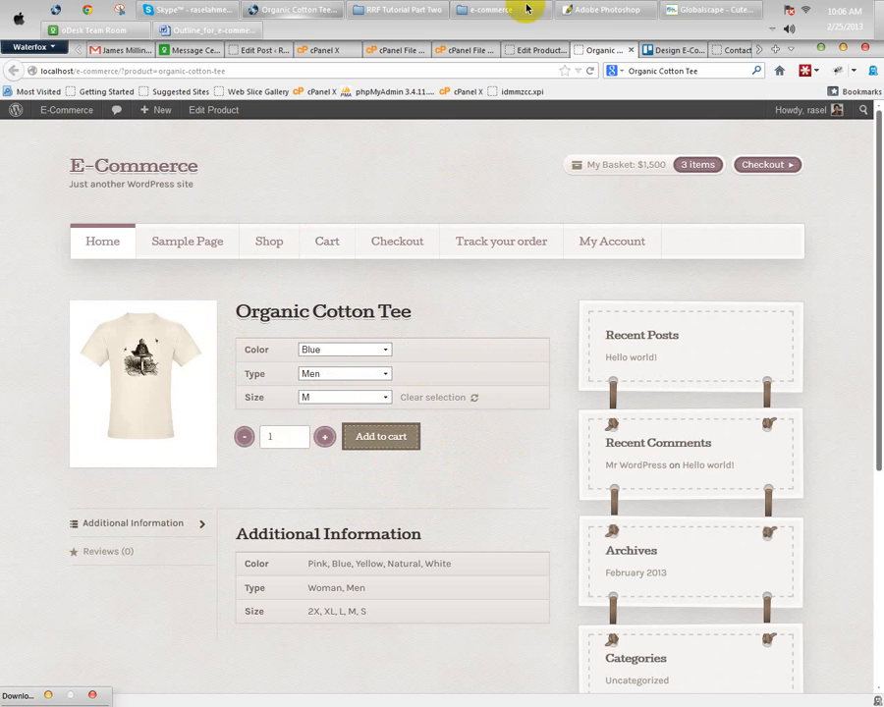
mouse_move(529, 7)
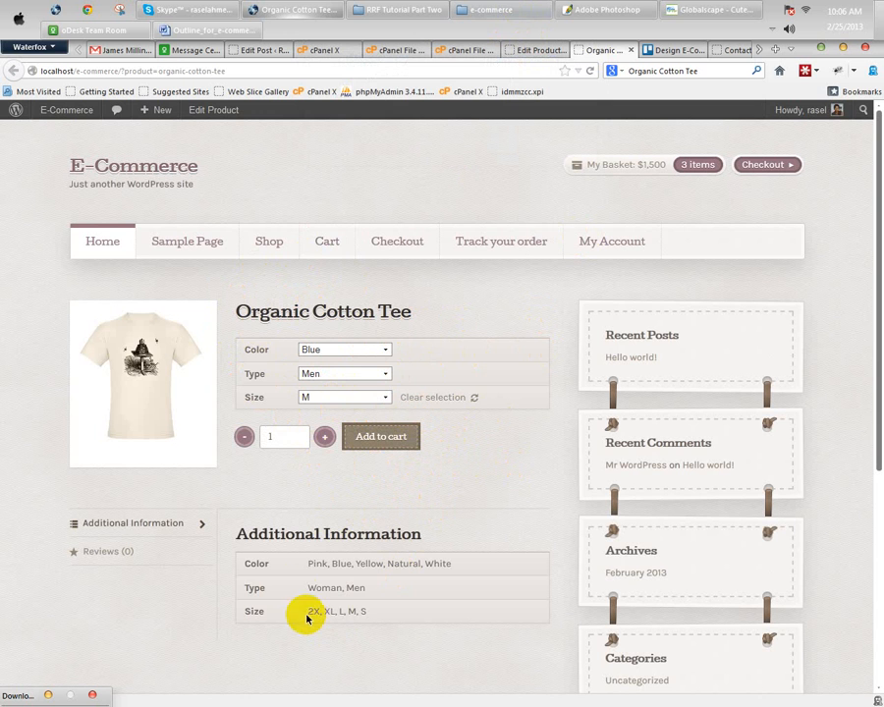
scroll(298, 613, "down", 2)
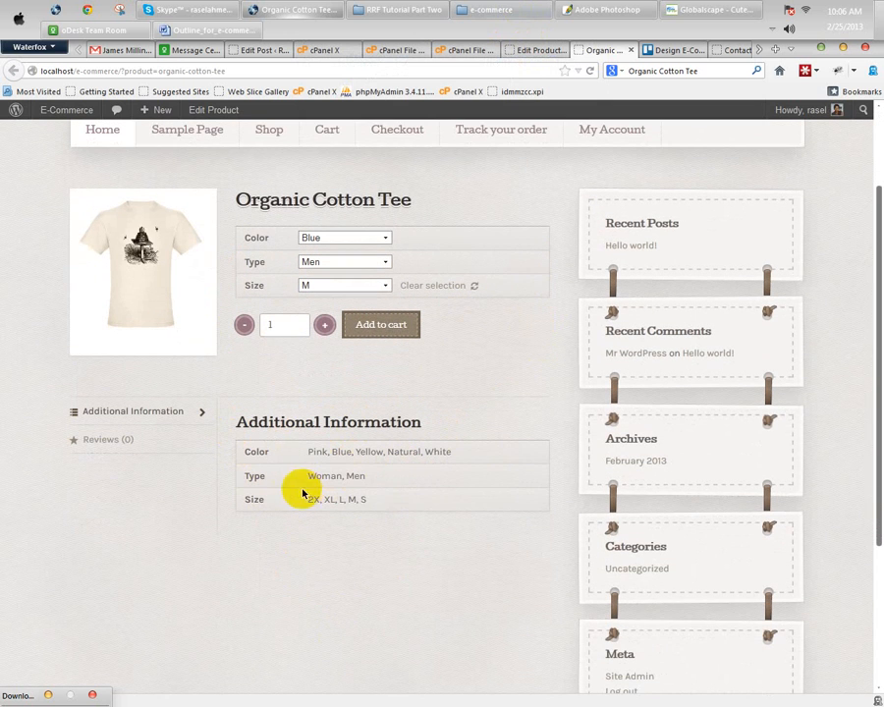
left_click_drag(303, 477, 356, 472)
left_click_drag(393, 507, 311, 502)
left_click_drag(292, 451, 401, 450)
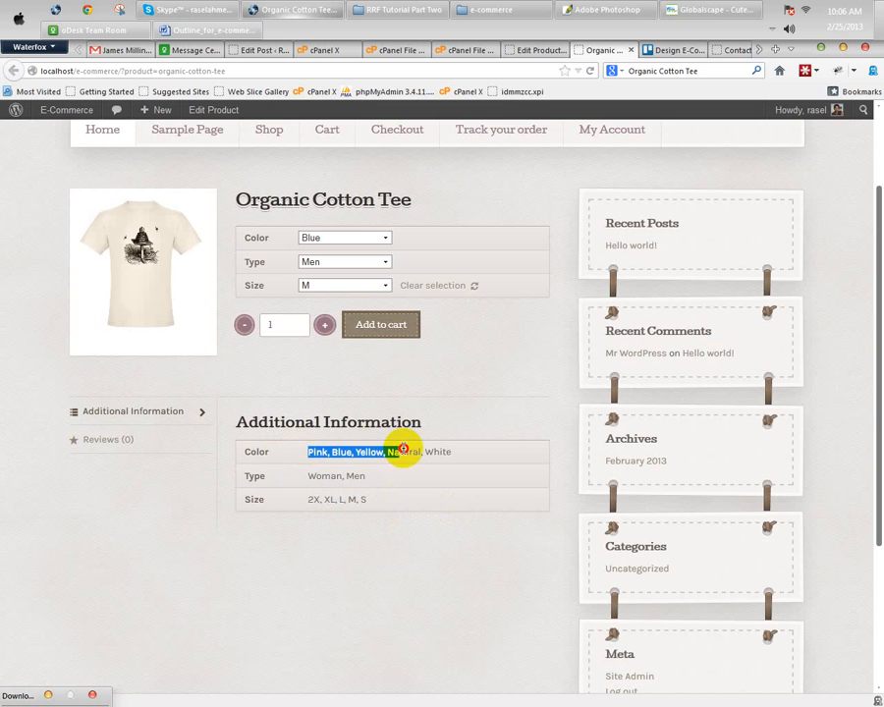
left_click(481, 378)
Step: Inspect the SKU, stock quantity, price and sale price fields of the Blue, Men, 2X variation on the tee's edit page
left_click(537, 50)
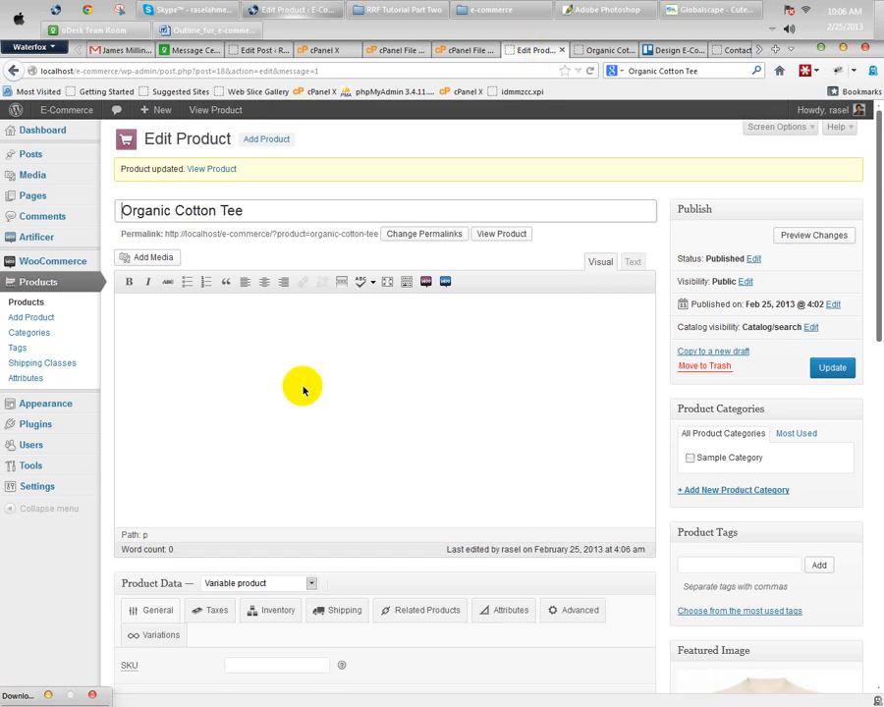
scroll(244, 412, "down", 4)
scroll(243, 413, "down", 4)
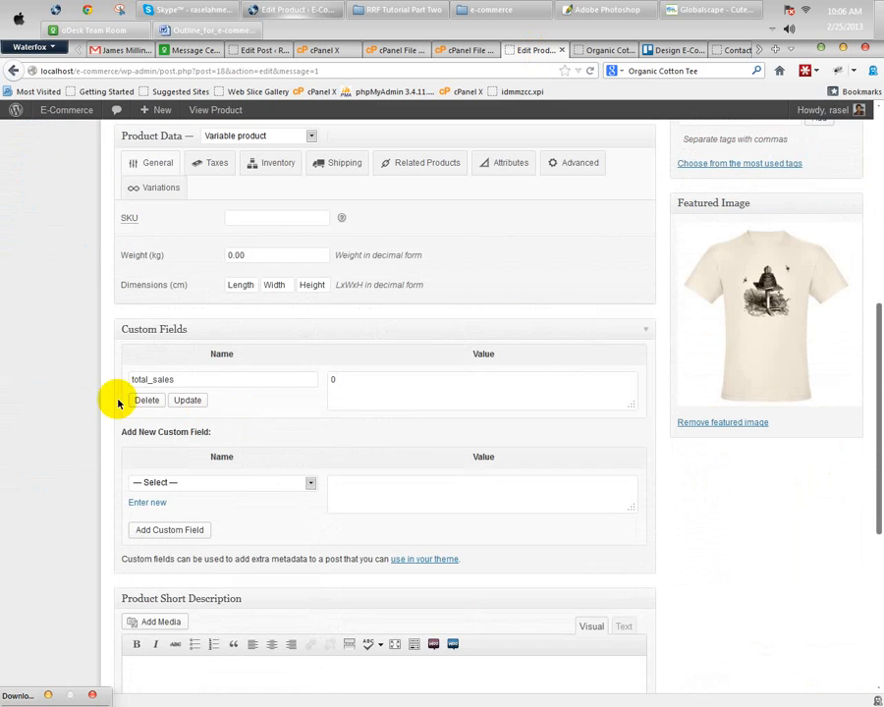
left_click(162, 191)
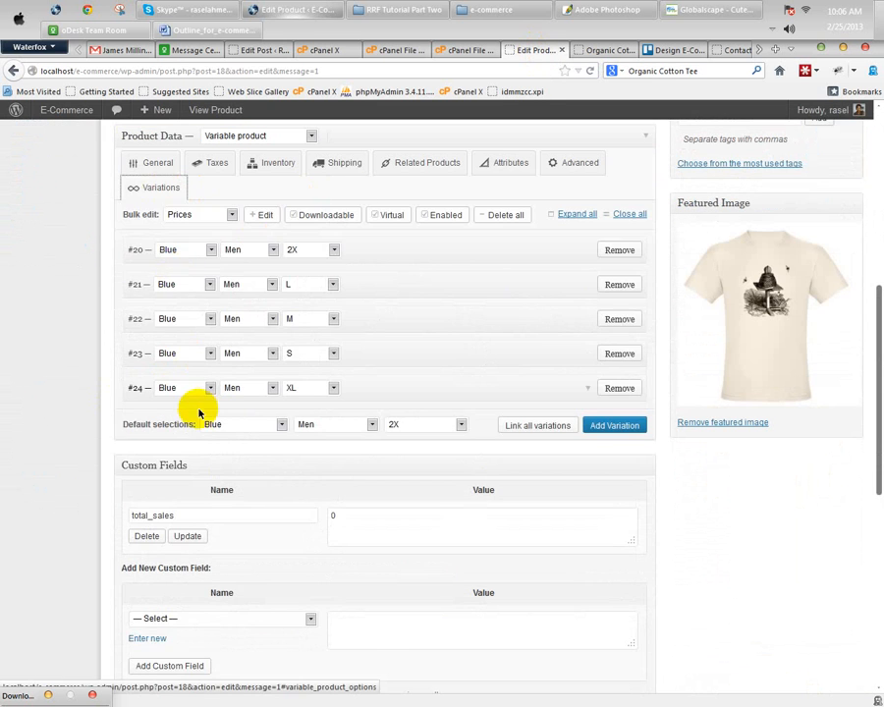
left_click(388, 253)
left_click(174, 292)
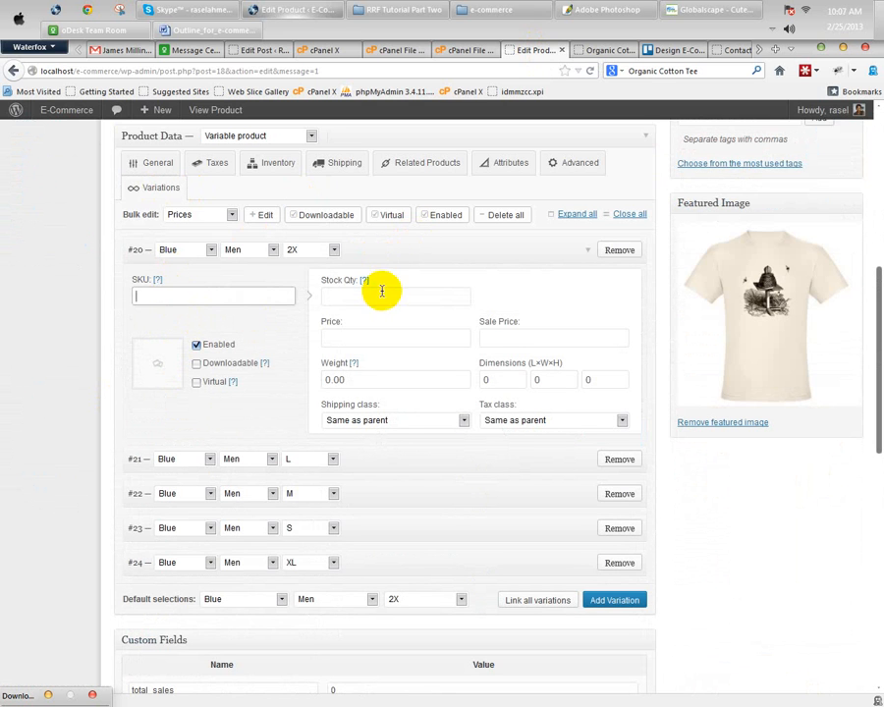
left_click(374, 298)
left_click(344, 336)
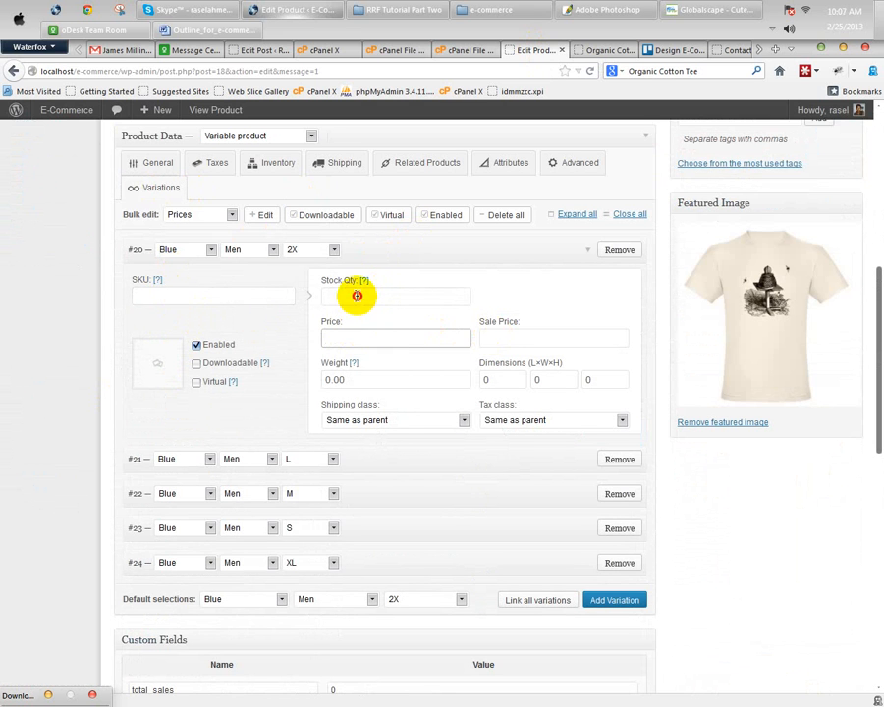
left_click(359, 295)
left_click(492, 333)
left_click(373, 342)
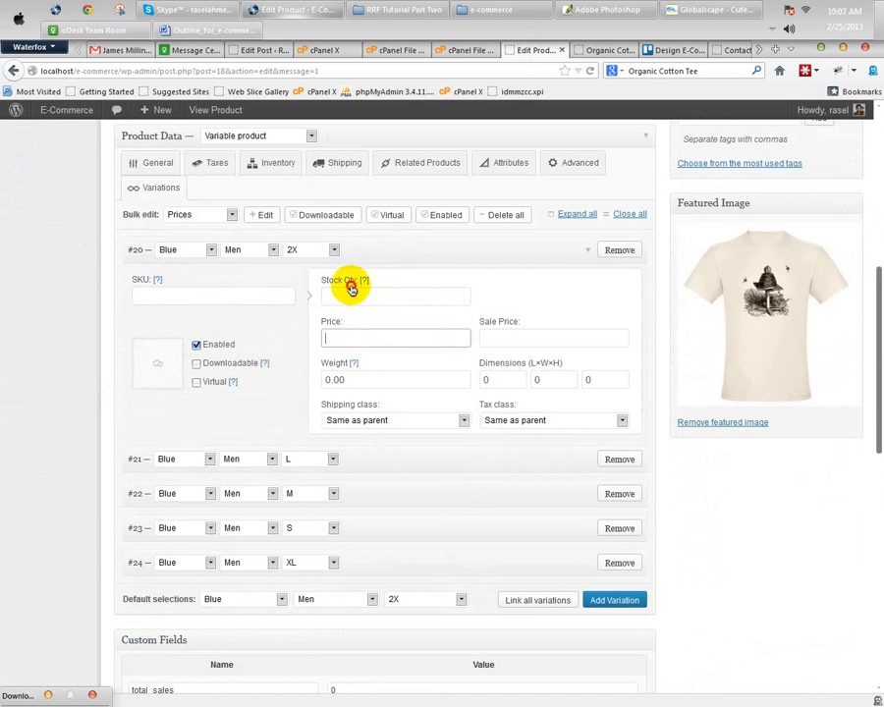
left_click(339, 294)
left_click(355, 338)
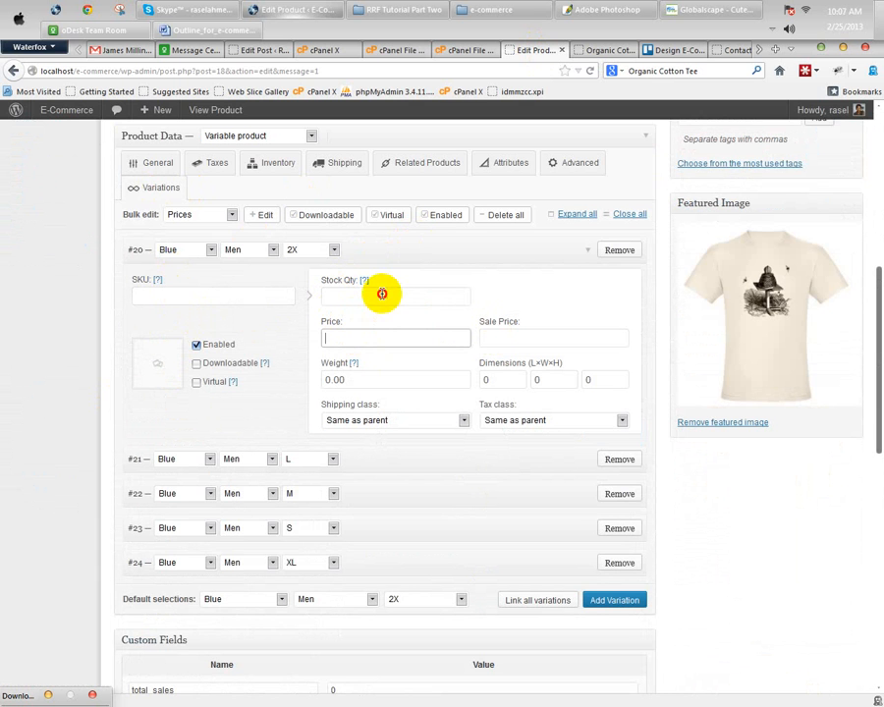
left_click(379, 292)
left_click(512, 246)
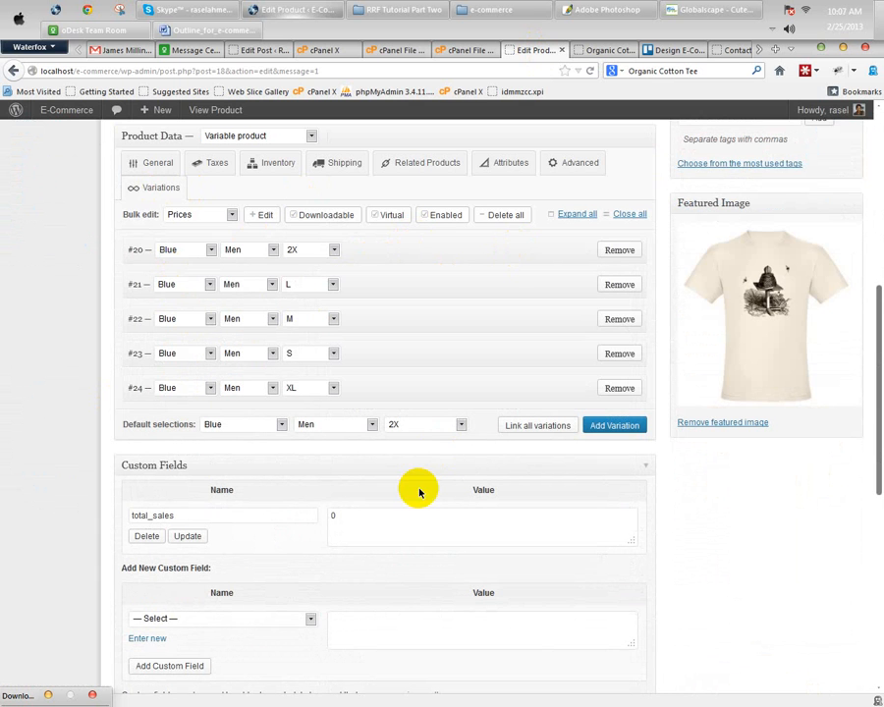
Step: Switch to the e-commerce outline document in Word and check the pricing listed for the Organic Cotton Tee
scroll(338, 521, "up", 3)
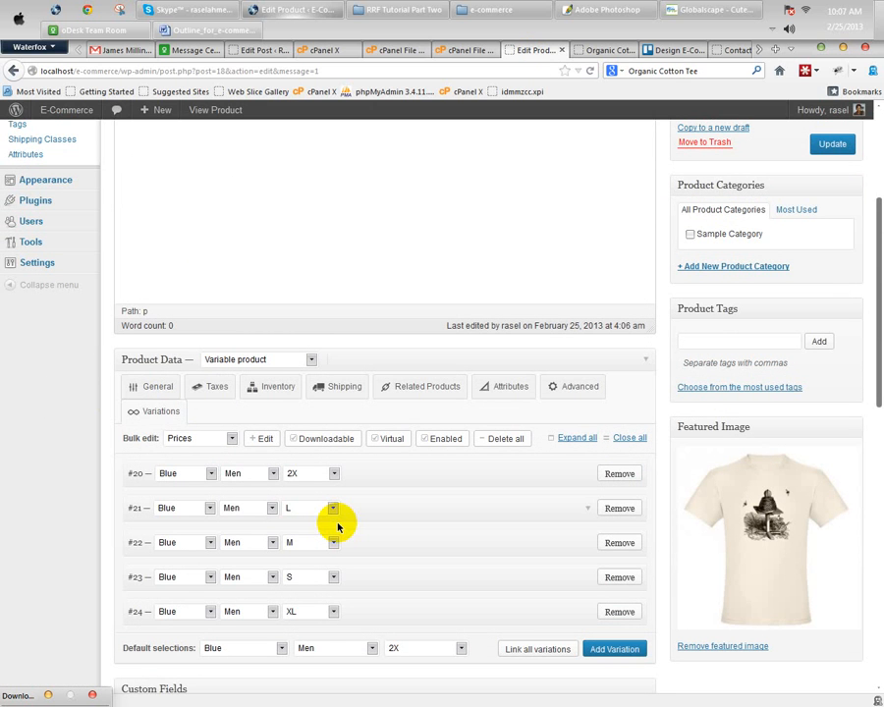
left_click(201, 28)
scroll(416, 400, "down", 1)
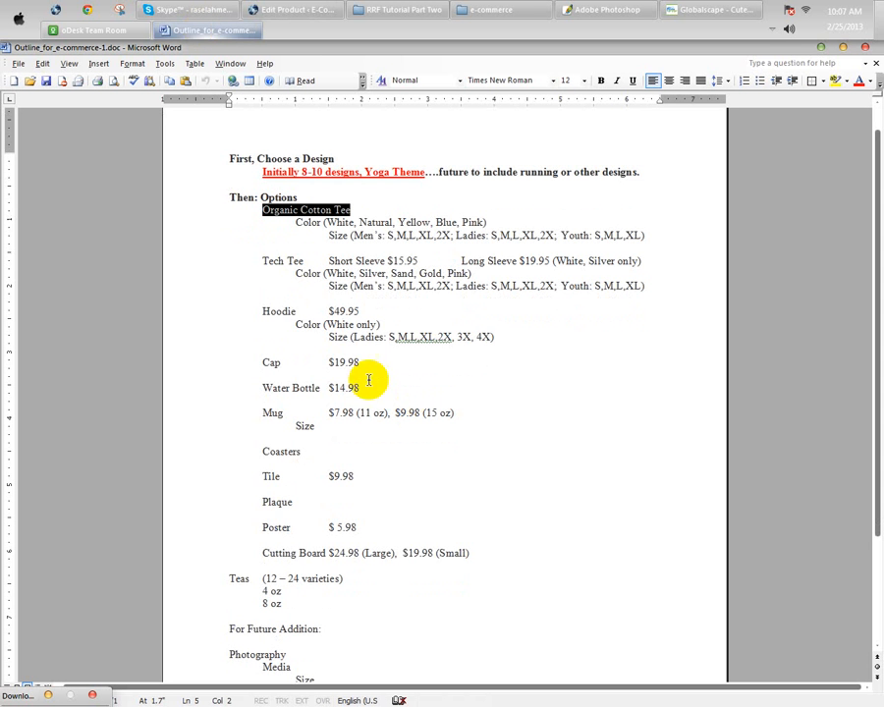
Step: Return to the product edit page in the browser and set the Blue, Men, 2X variation's price to 50
left_click(299, 10)
scroll(406, 310, "down", 3)
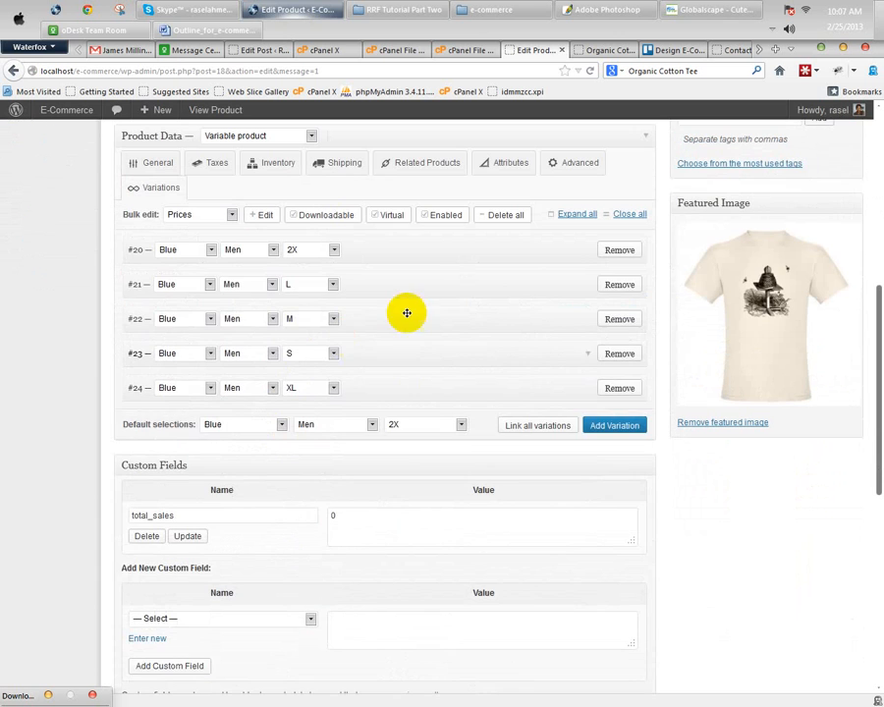
left_click(411, 247)
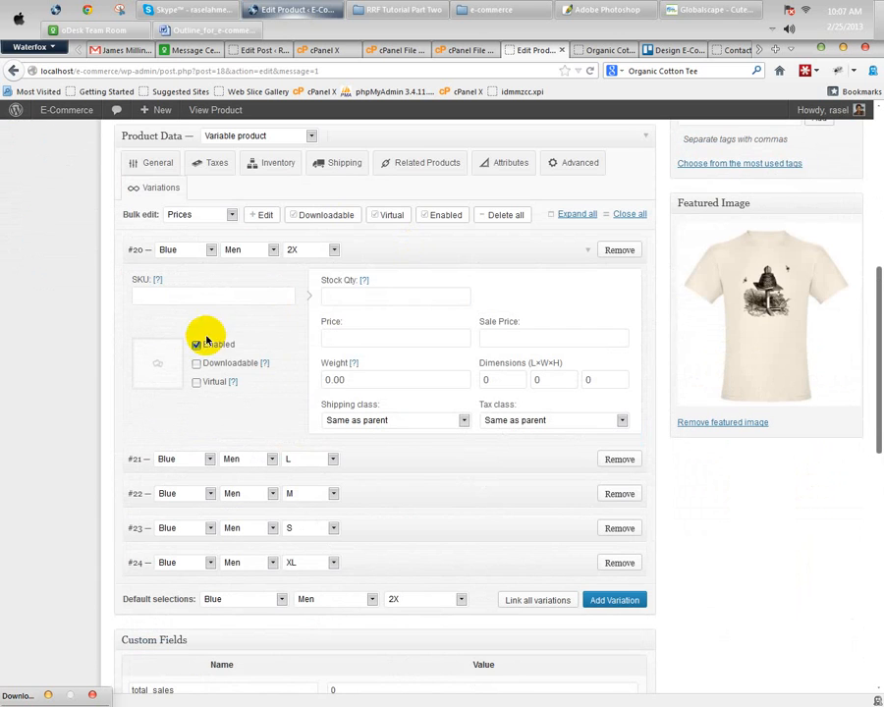
left_click(339, 339)
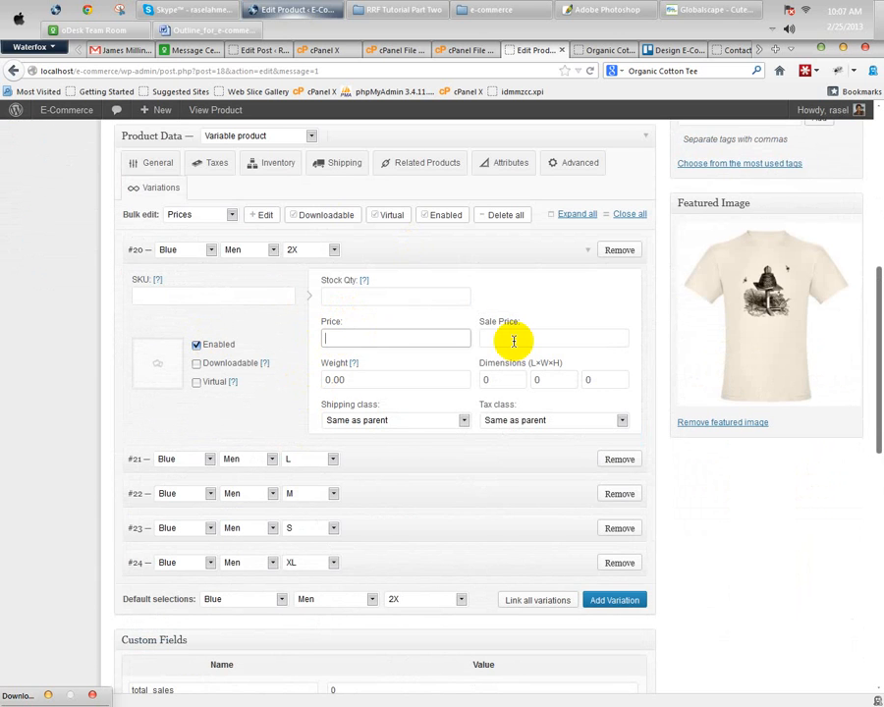
Step: Enter a price for the Blue, Men, L variation and set the M variation's price to 30
left_click(397, 454)
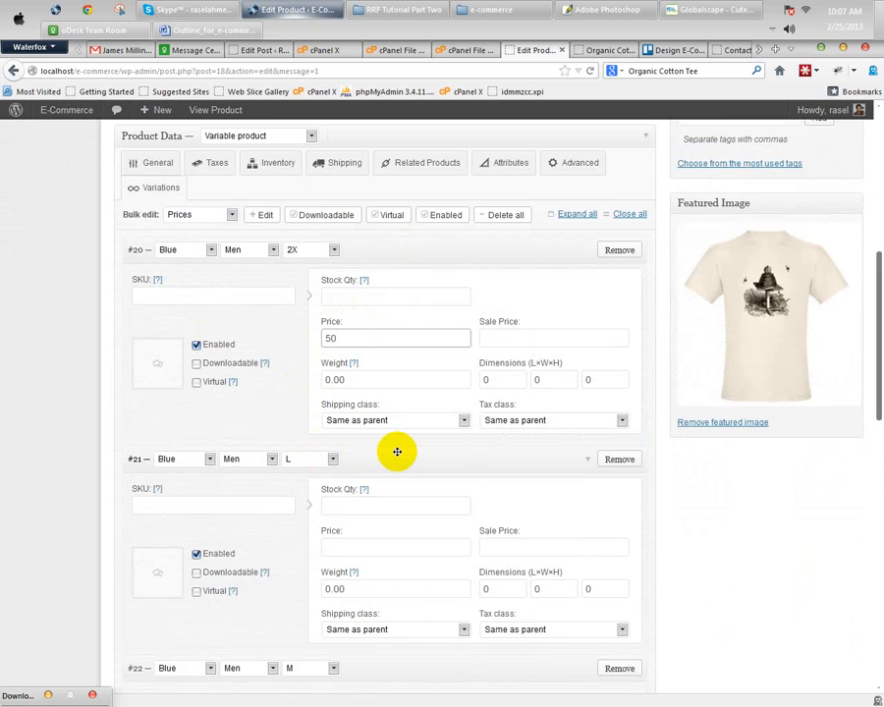
scroll(346, 354, "down", 3)
left_click(342, 324)
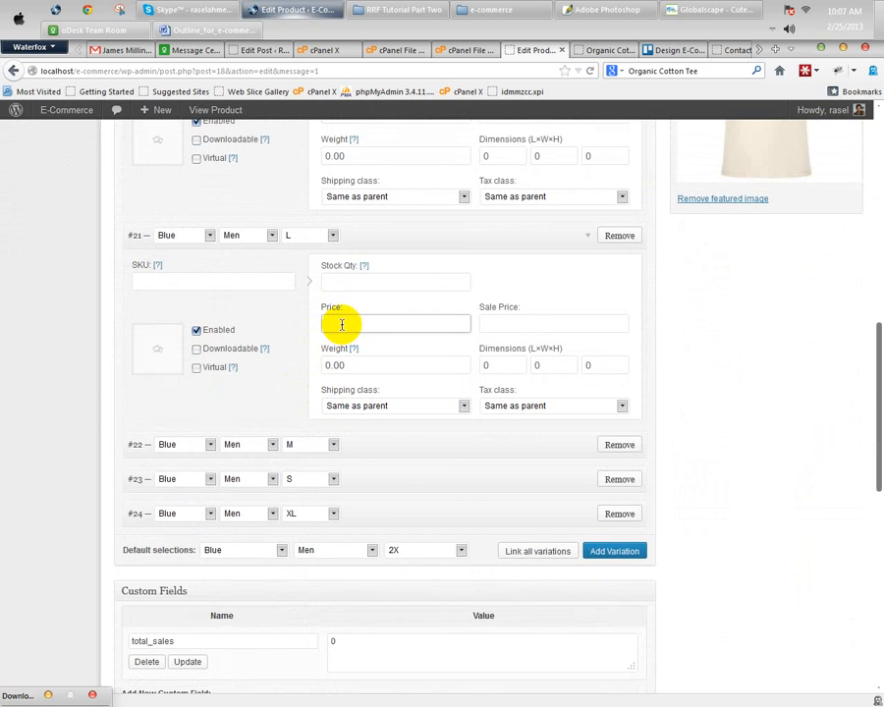
left_click(398, 450)
scroll(335, 339, "down", 3)
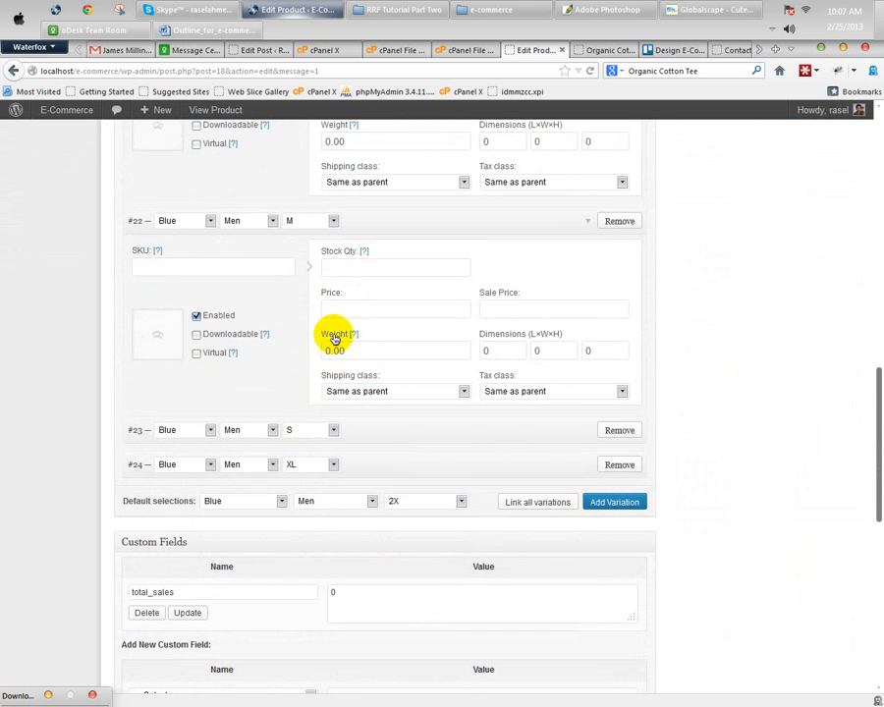
scroll(332, 307, "down", 3)
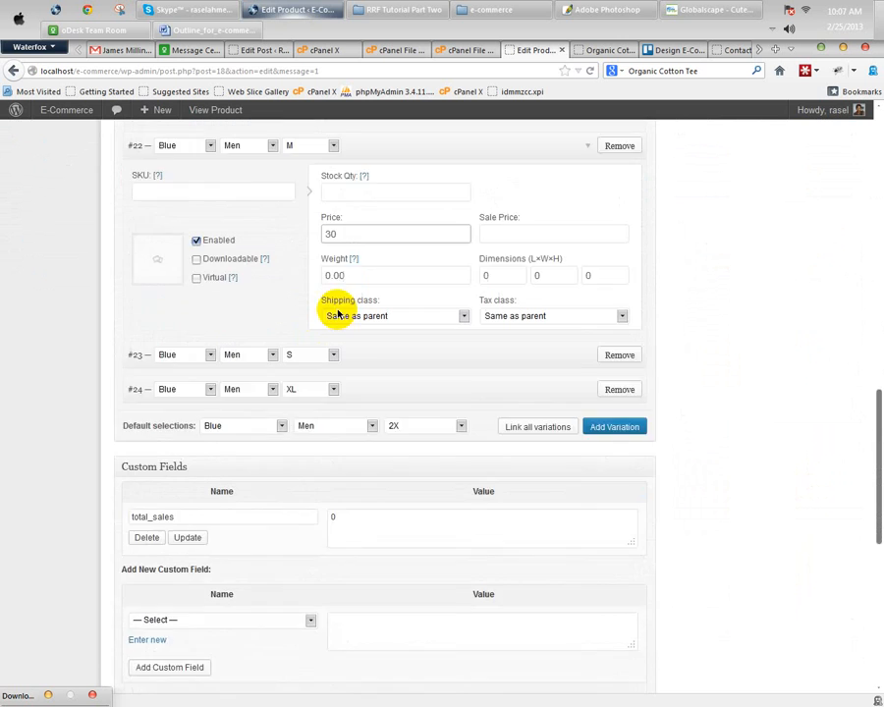
Step: Set the price of the Blue, Men, S variation to 20 and of the XL variation to 10
left_click(398, 196)
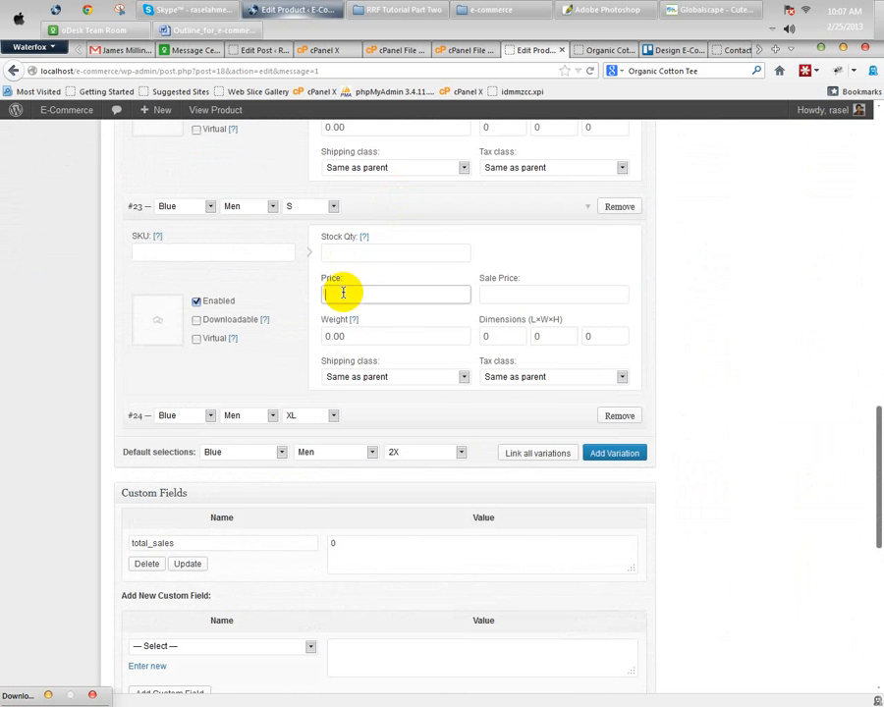
left_click(353, 417)
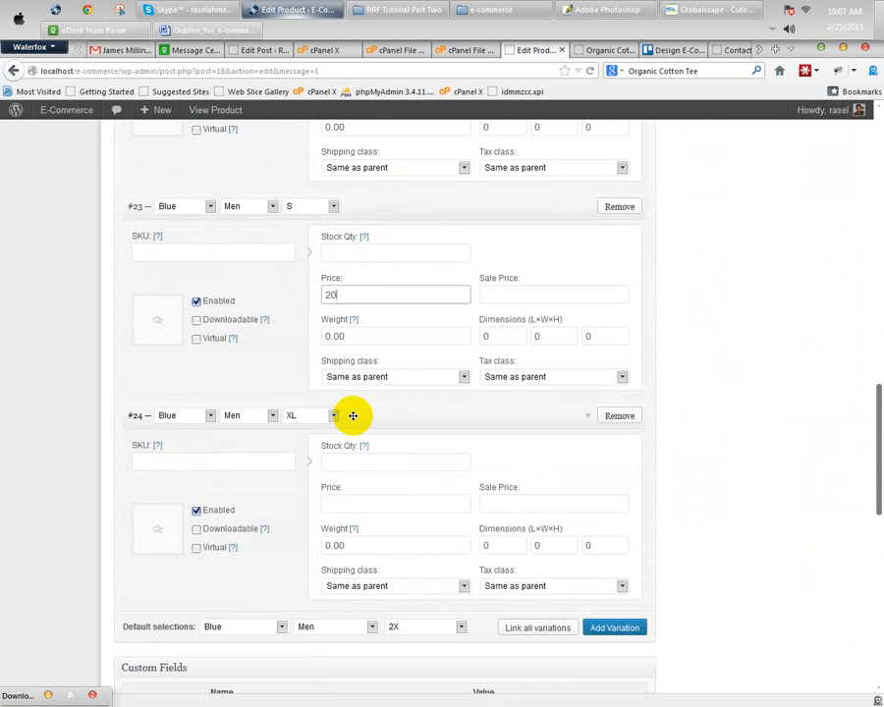
left_click(349, 504)
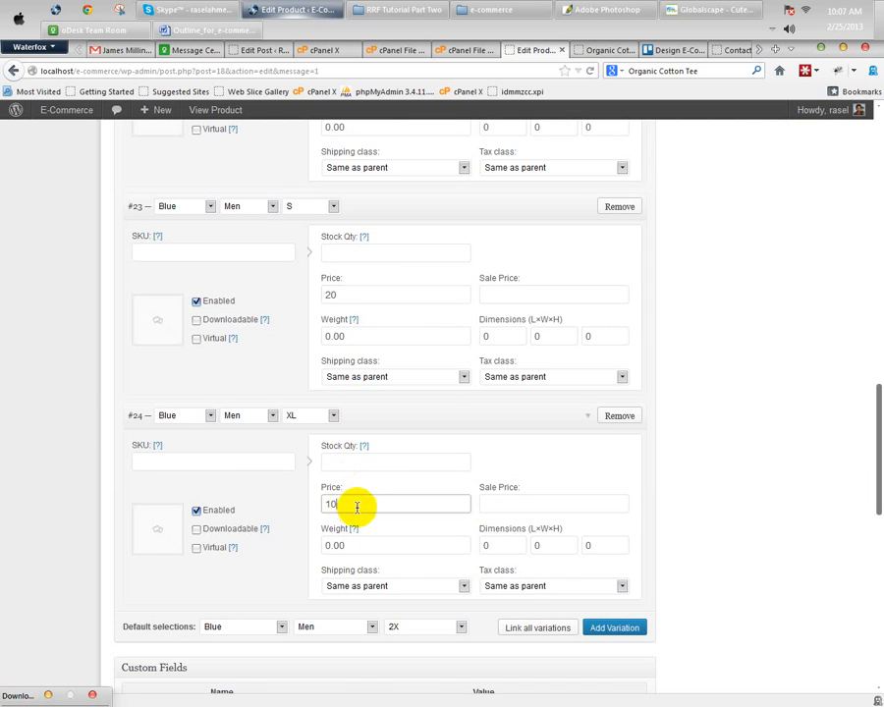
Step: Update the product and reload the tee's storefront page
scroll(727, 334, "up", 15)
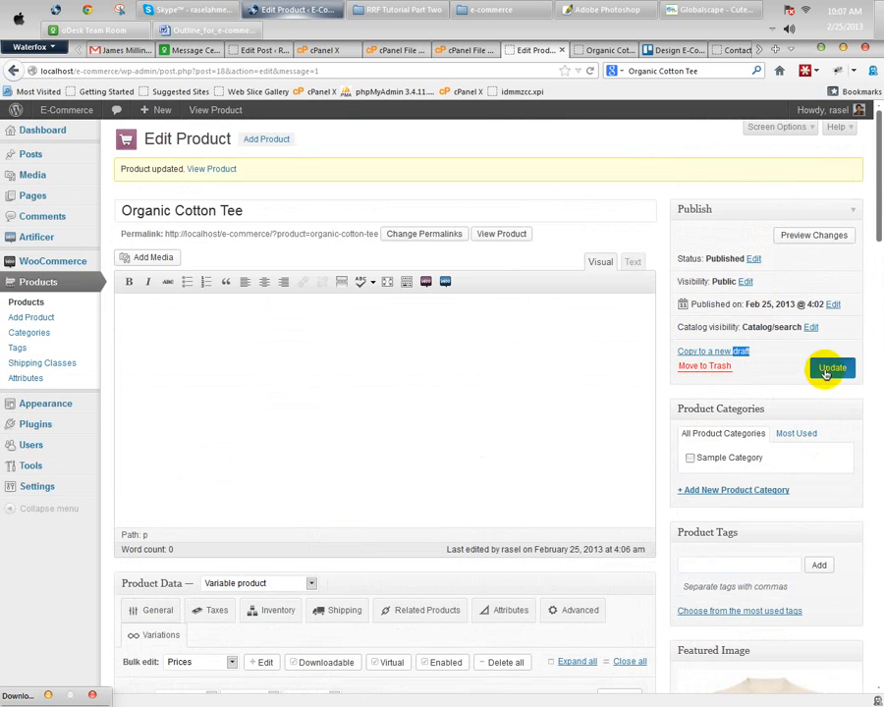
left_click(826, 370)
left_click(594, 49)
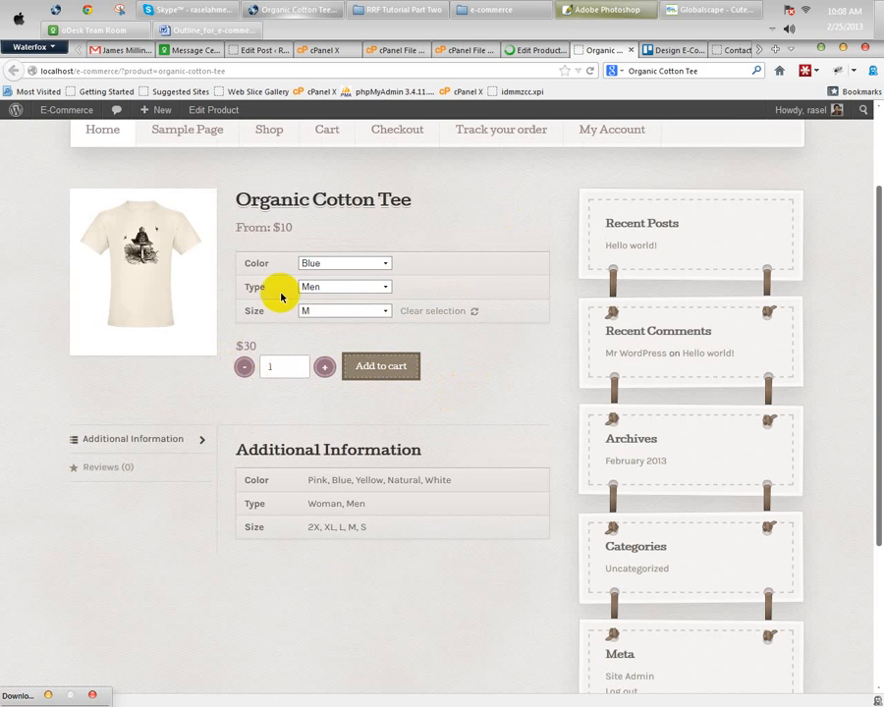
Step: Check the tee's storefront prices with Blue and Men selected, choosing size S and 2X
left_click(319, 261)
left_click(316, 285)
left_click(315, 287)
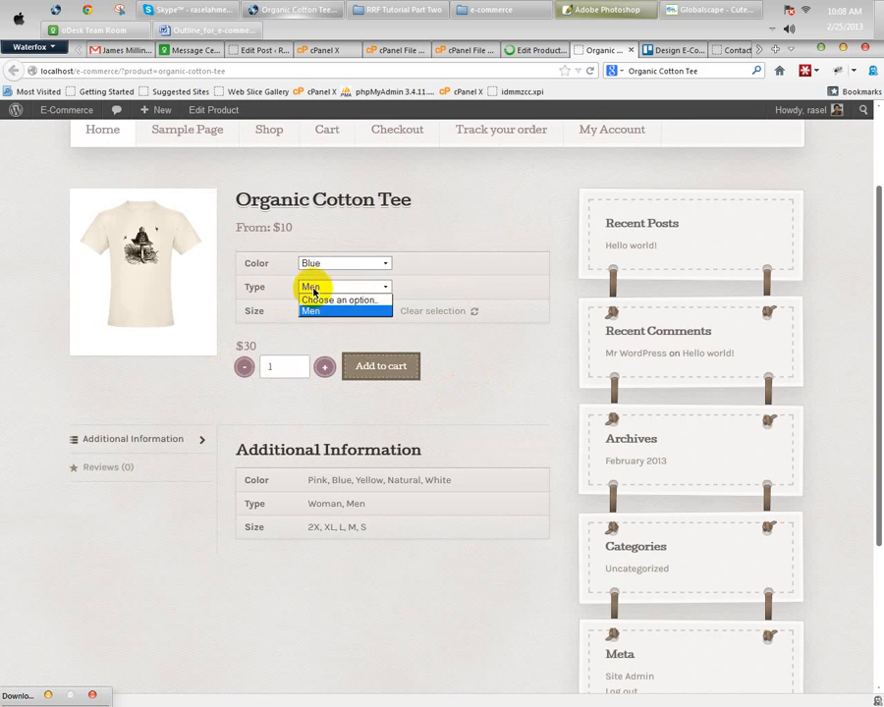
left_click(310, 311)
left_click(319, 310)
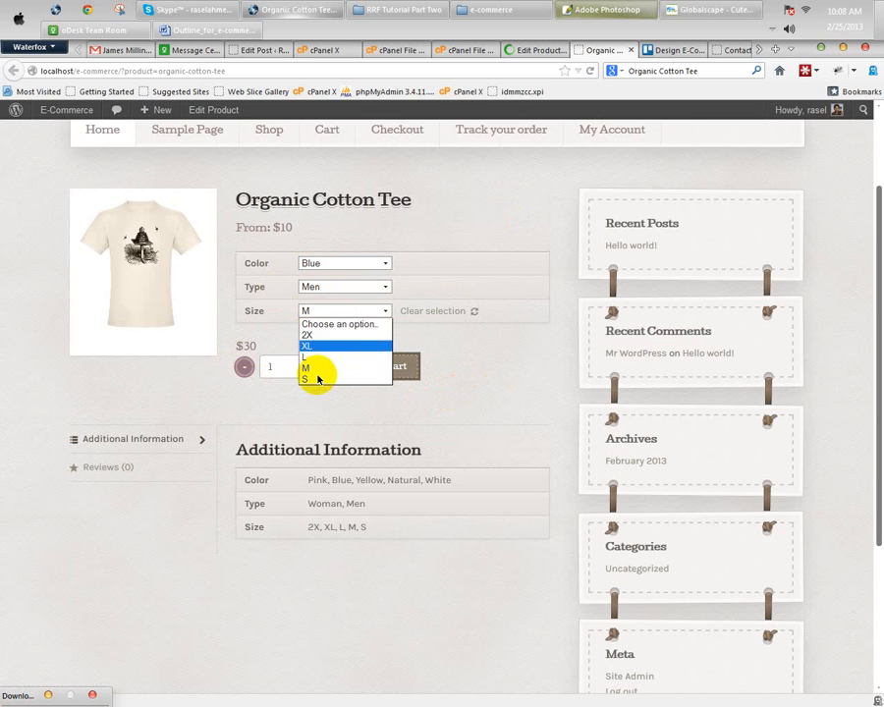
left_click(315, 381)
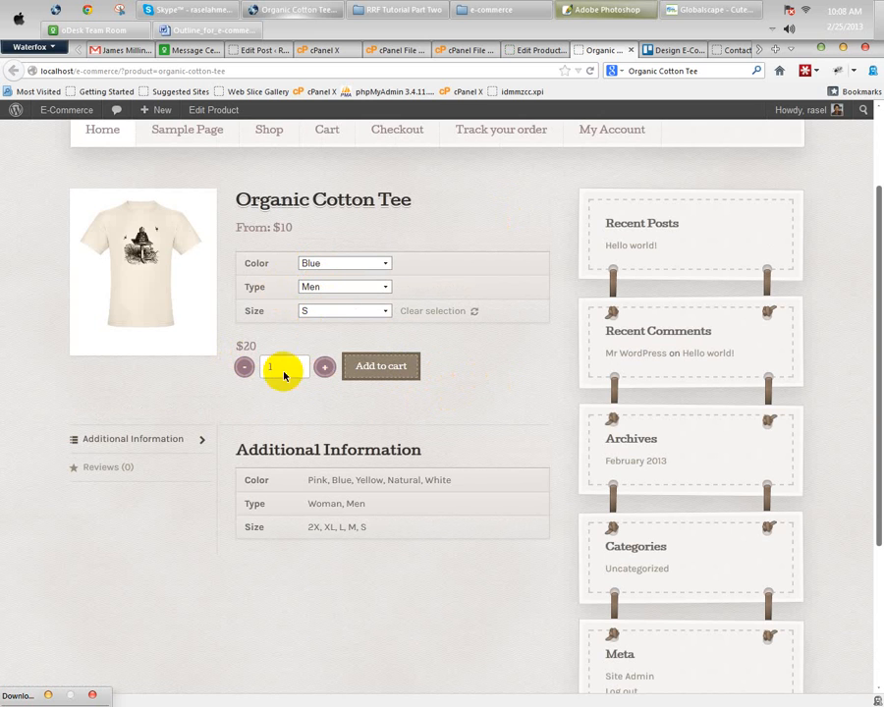
left_click(327, 310)
left_click(318, 335)
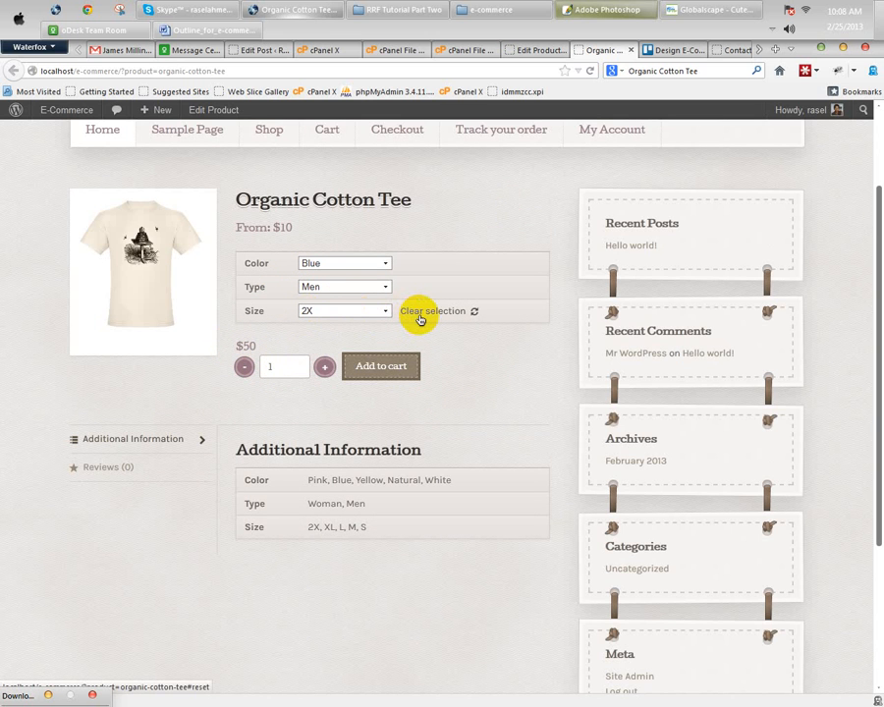
left_click_drag(236, 227, 303, 232)
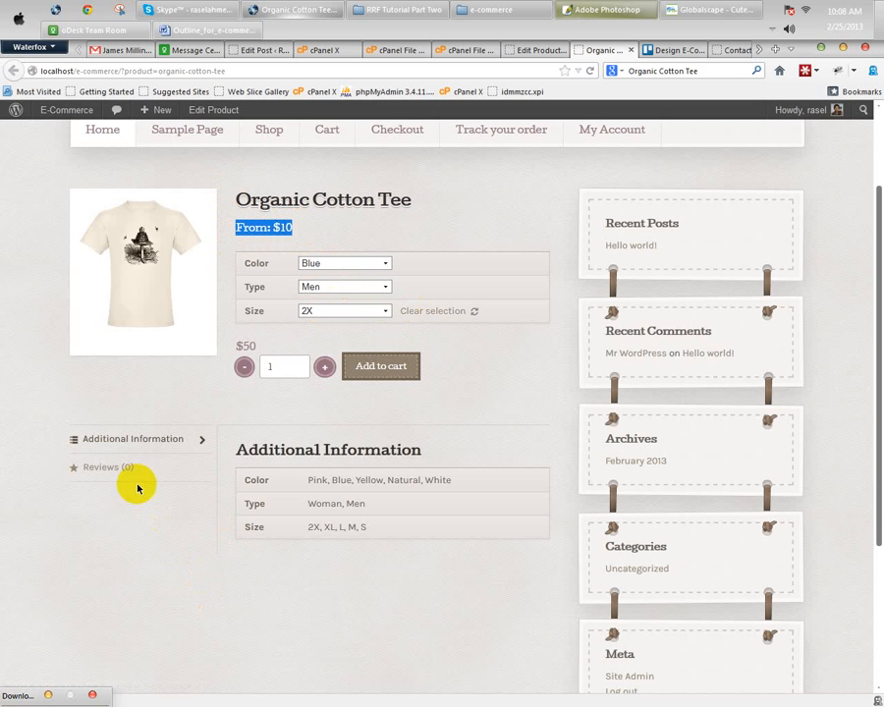
scroll(388, 457, "down", 1)
scroll(388, 456, "down", 3)
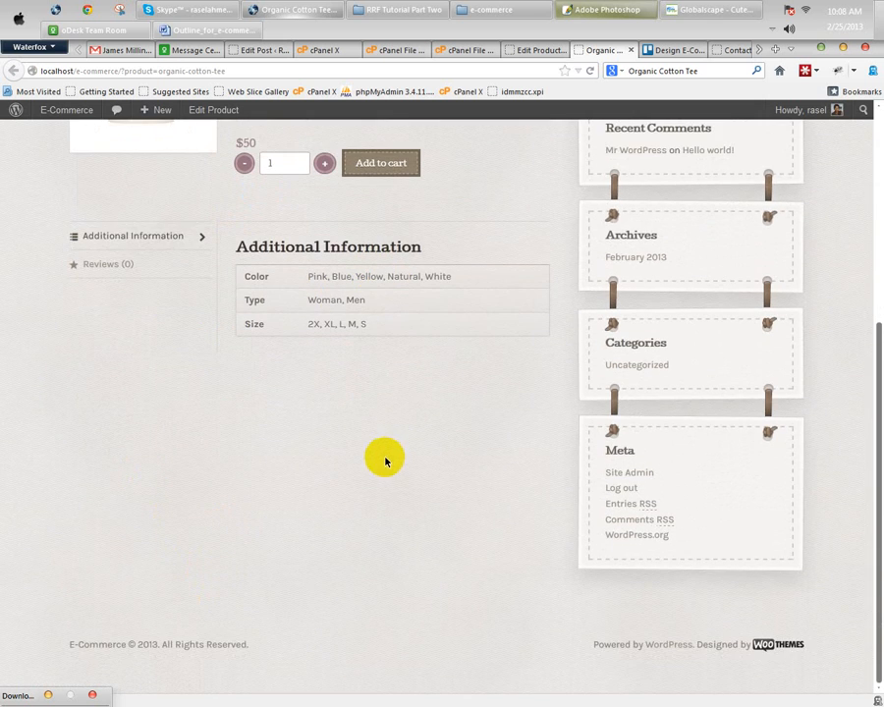
scroll(386, 457, "up", 5)
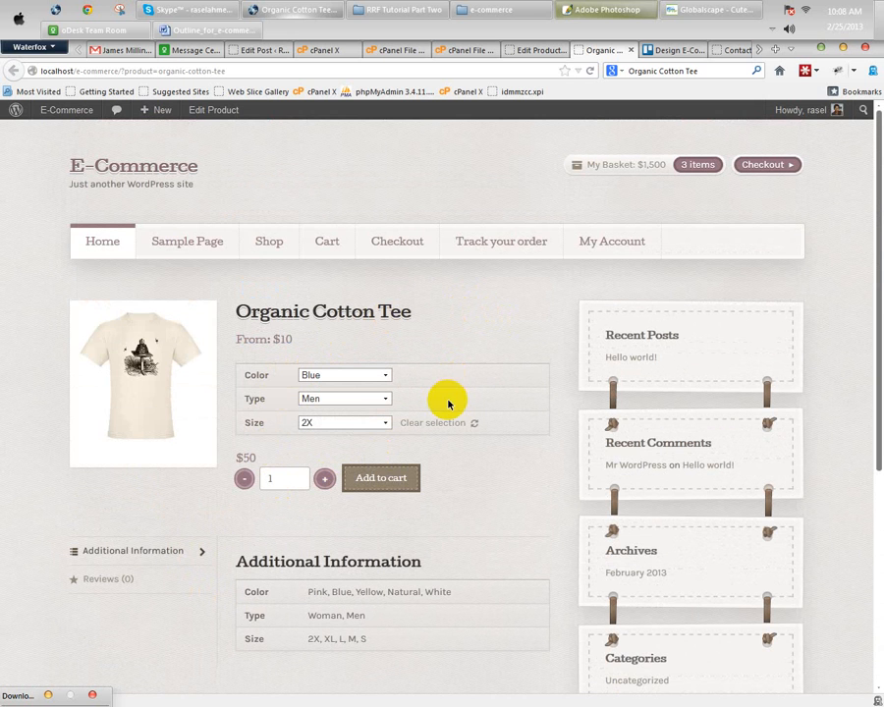
scroll(450, 401, "down", 5)
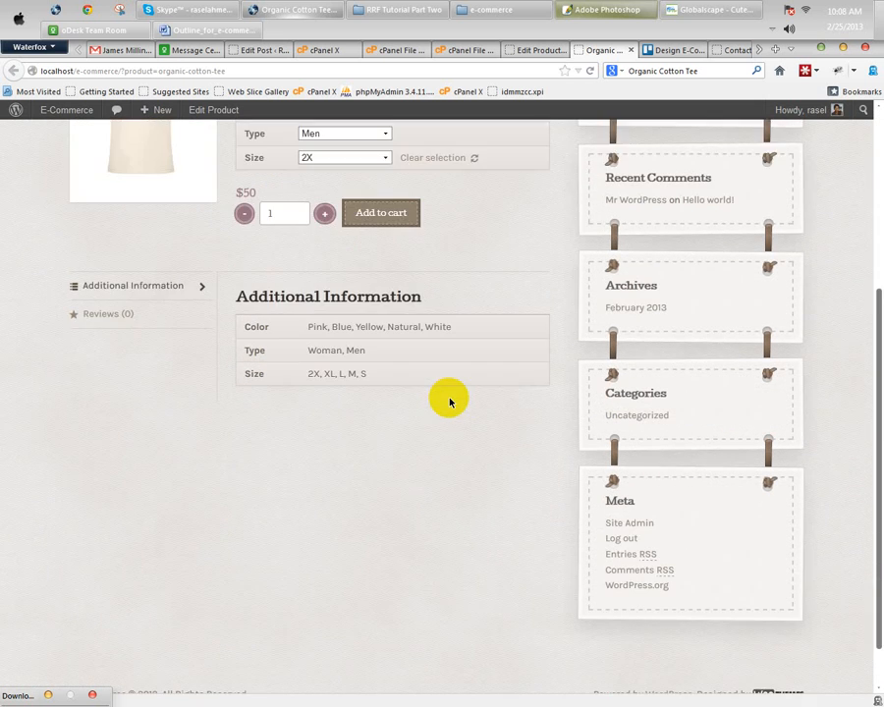
scroll(555, 533, "up", 5)
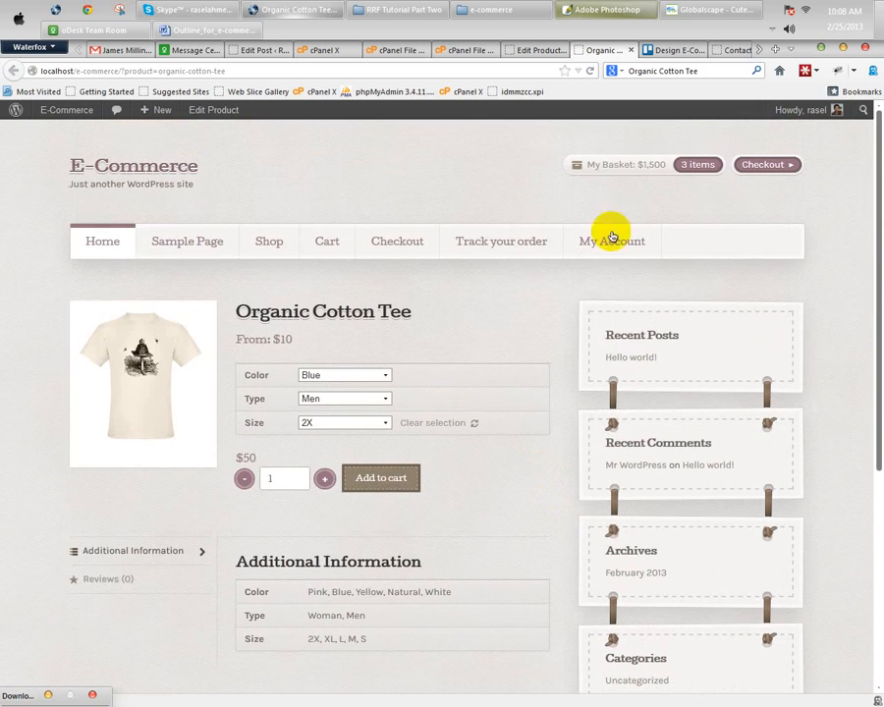